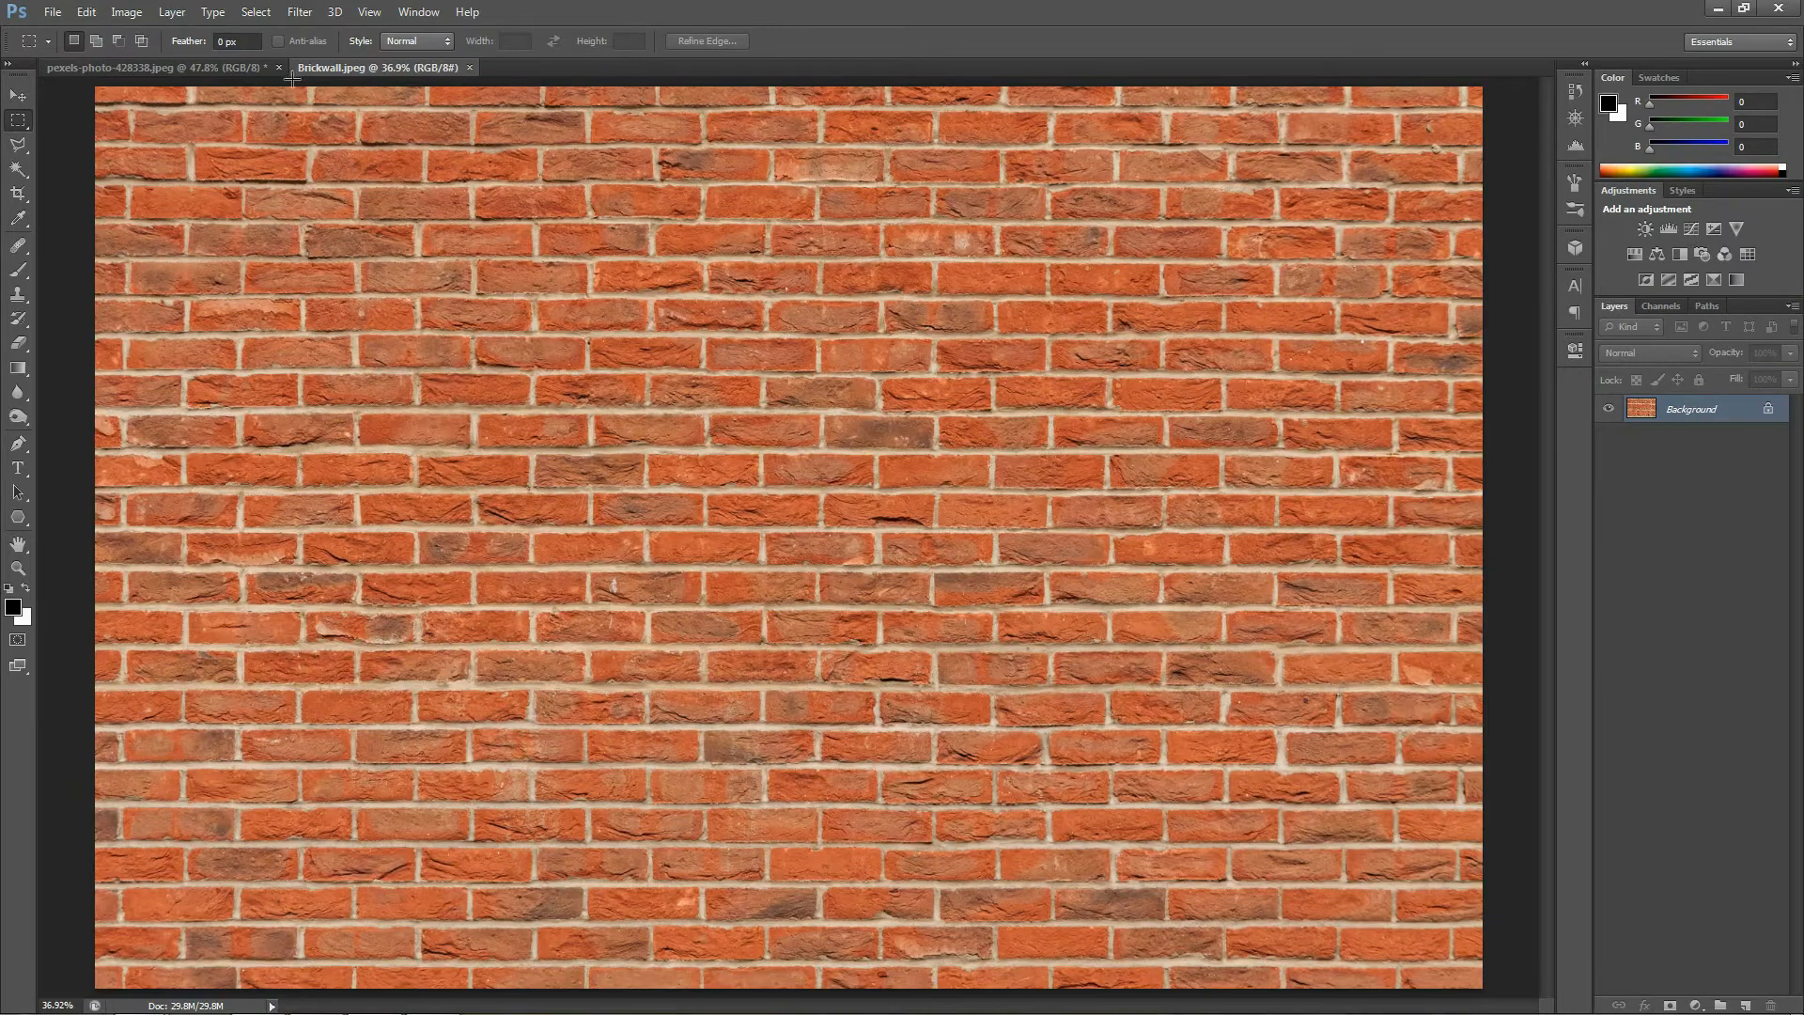
# - Duplicate the brick wall's Background layer into a new document named Displacement
pyautogui.click(231, 69)
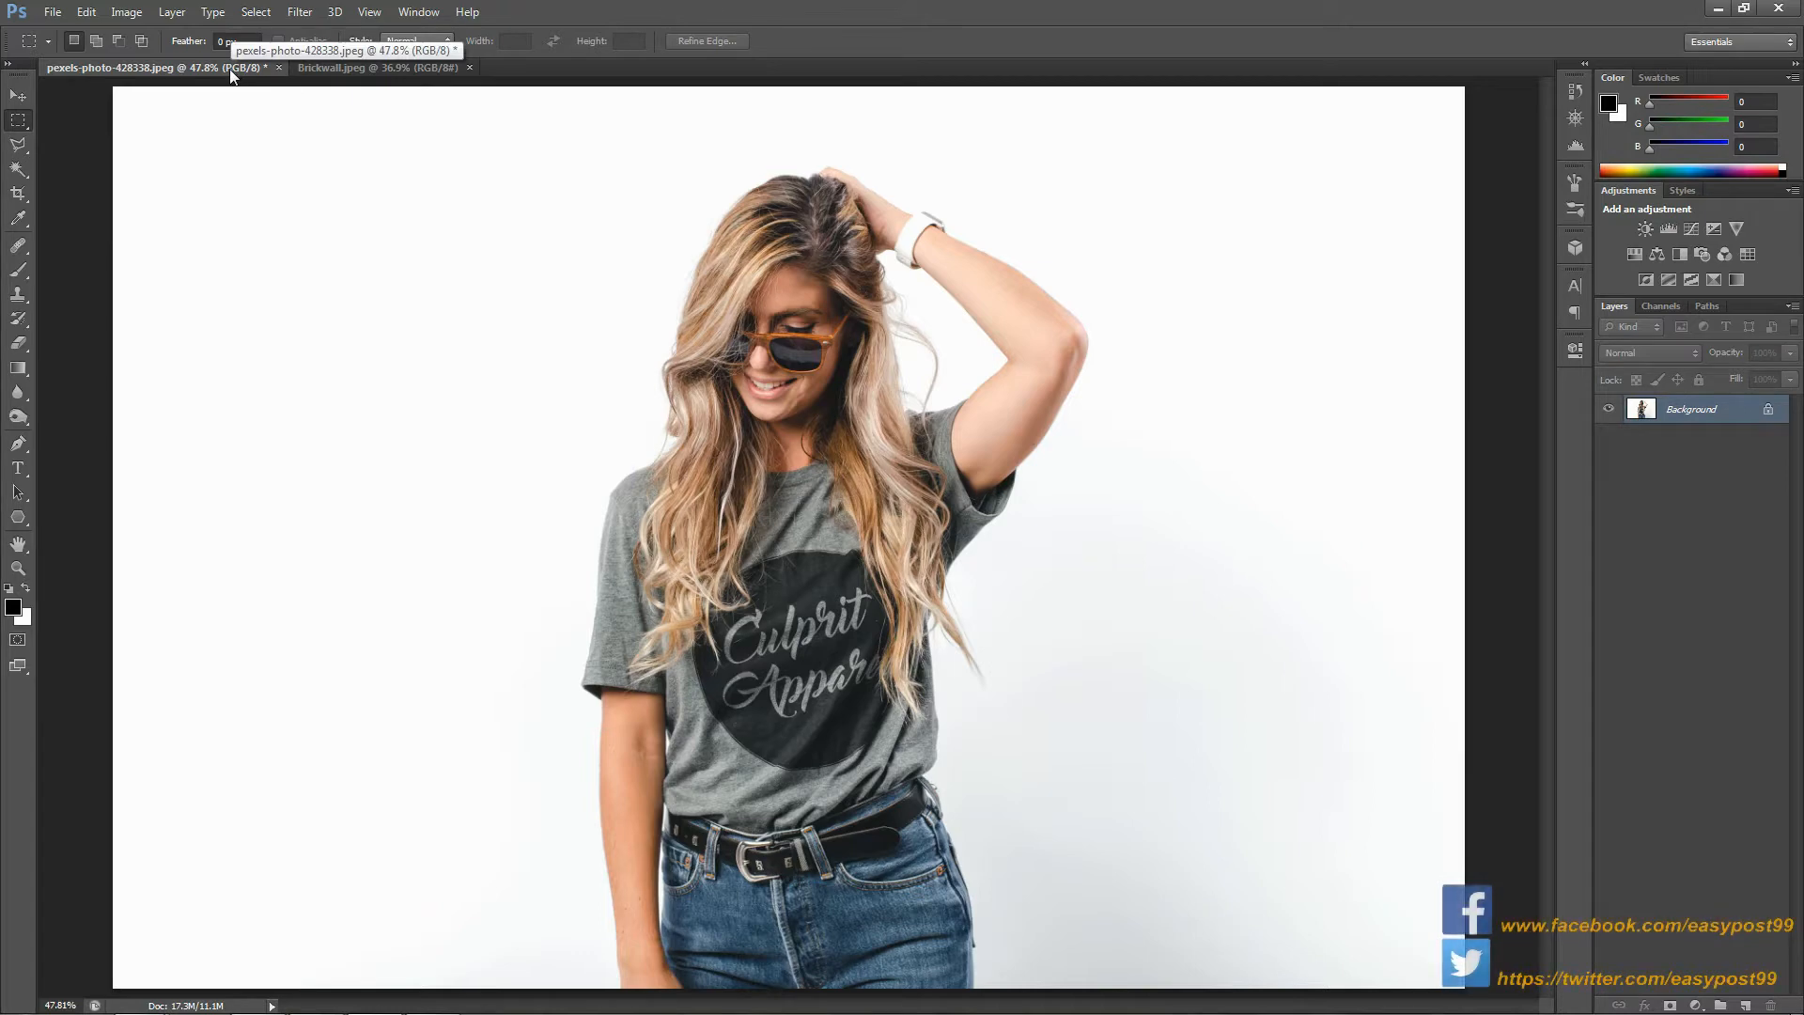
pyautogui.click(365, 69)
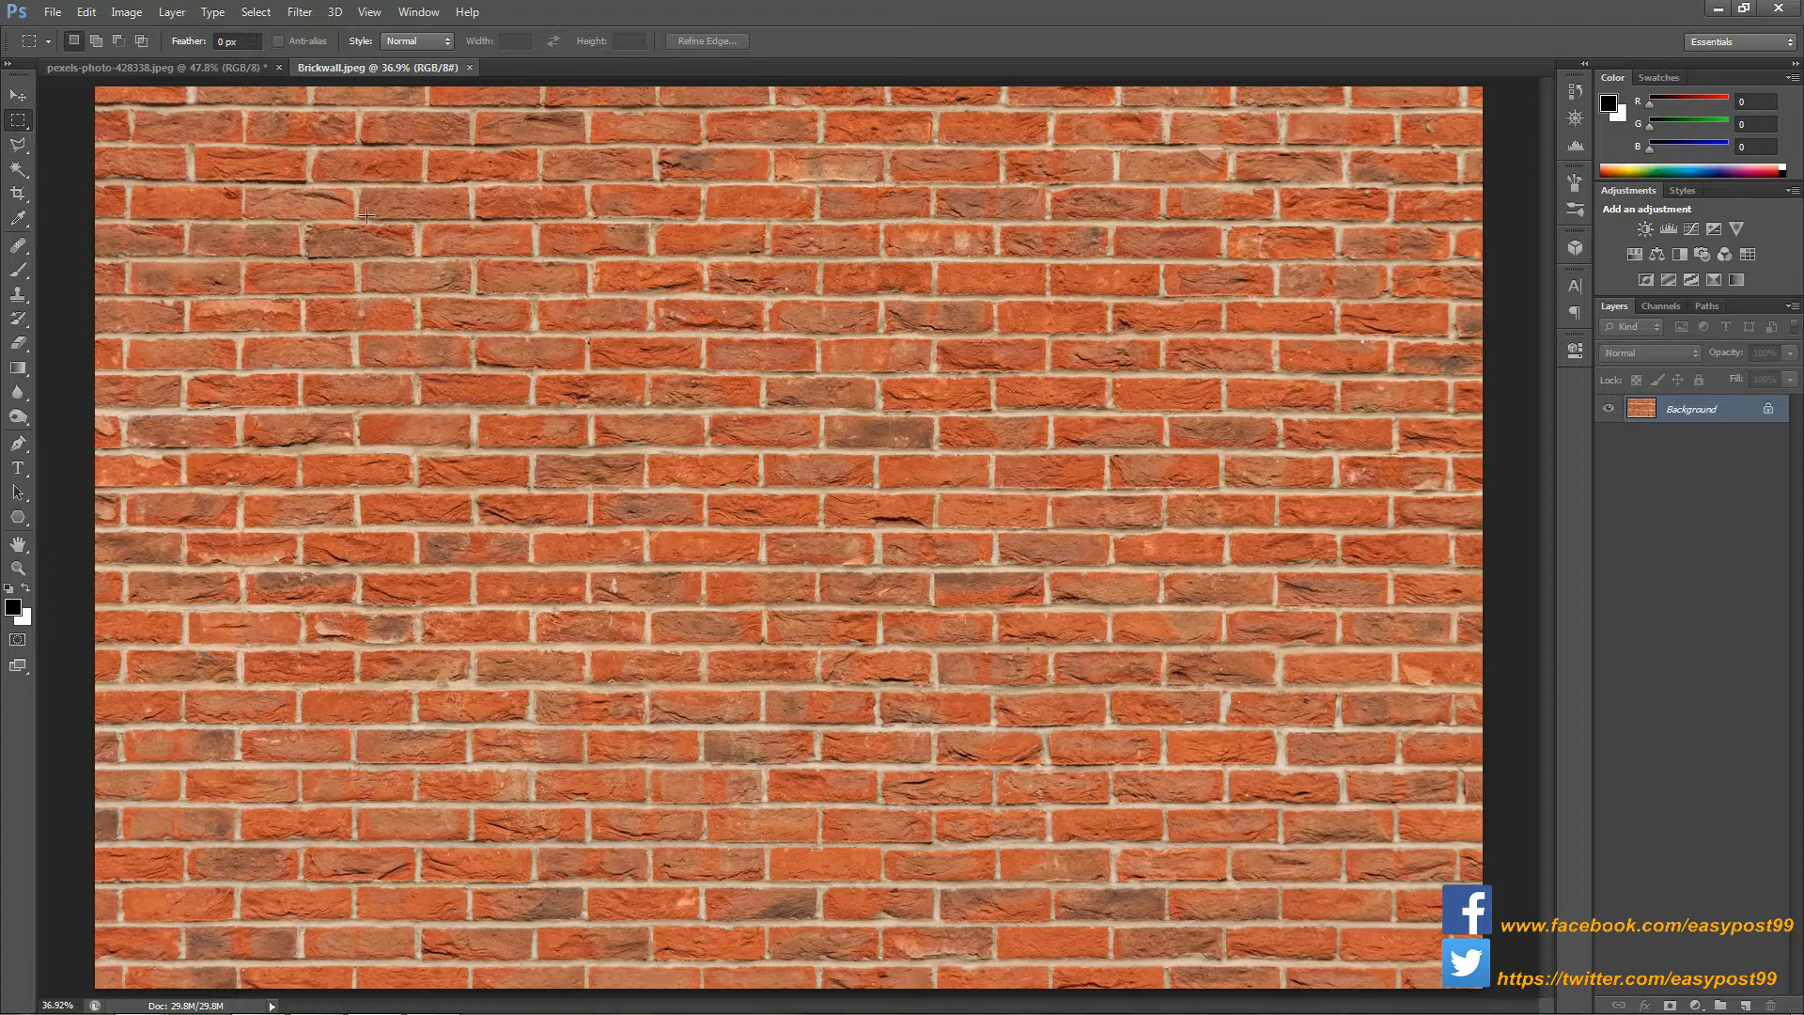
pyautogui.rightClick(1690, 420)
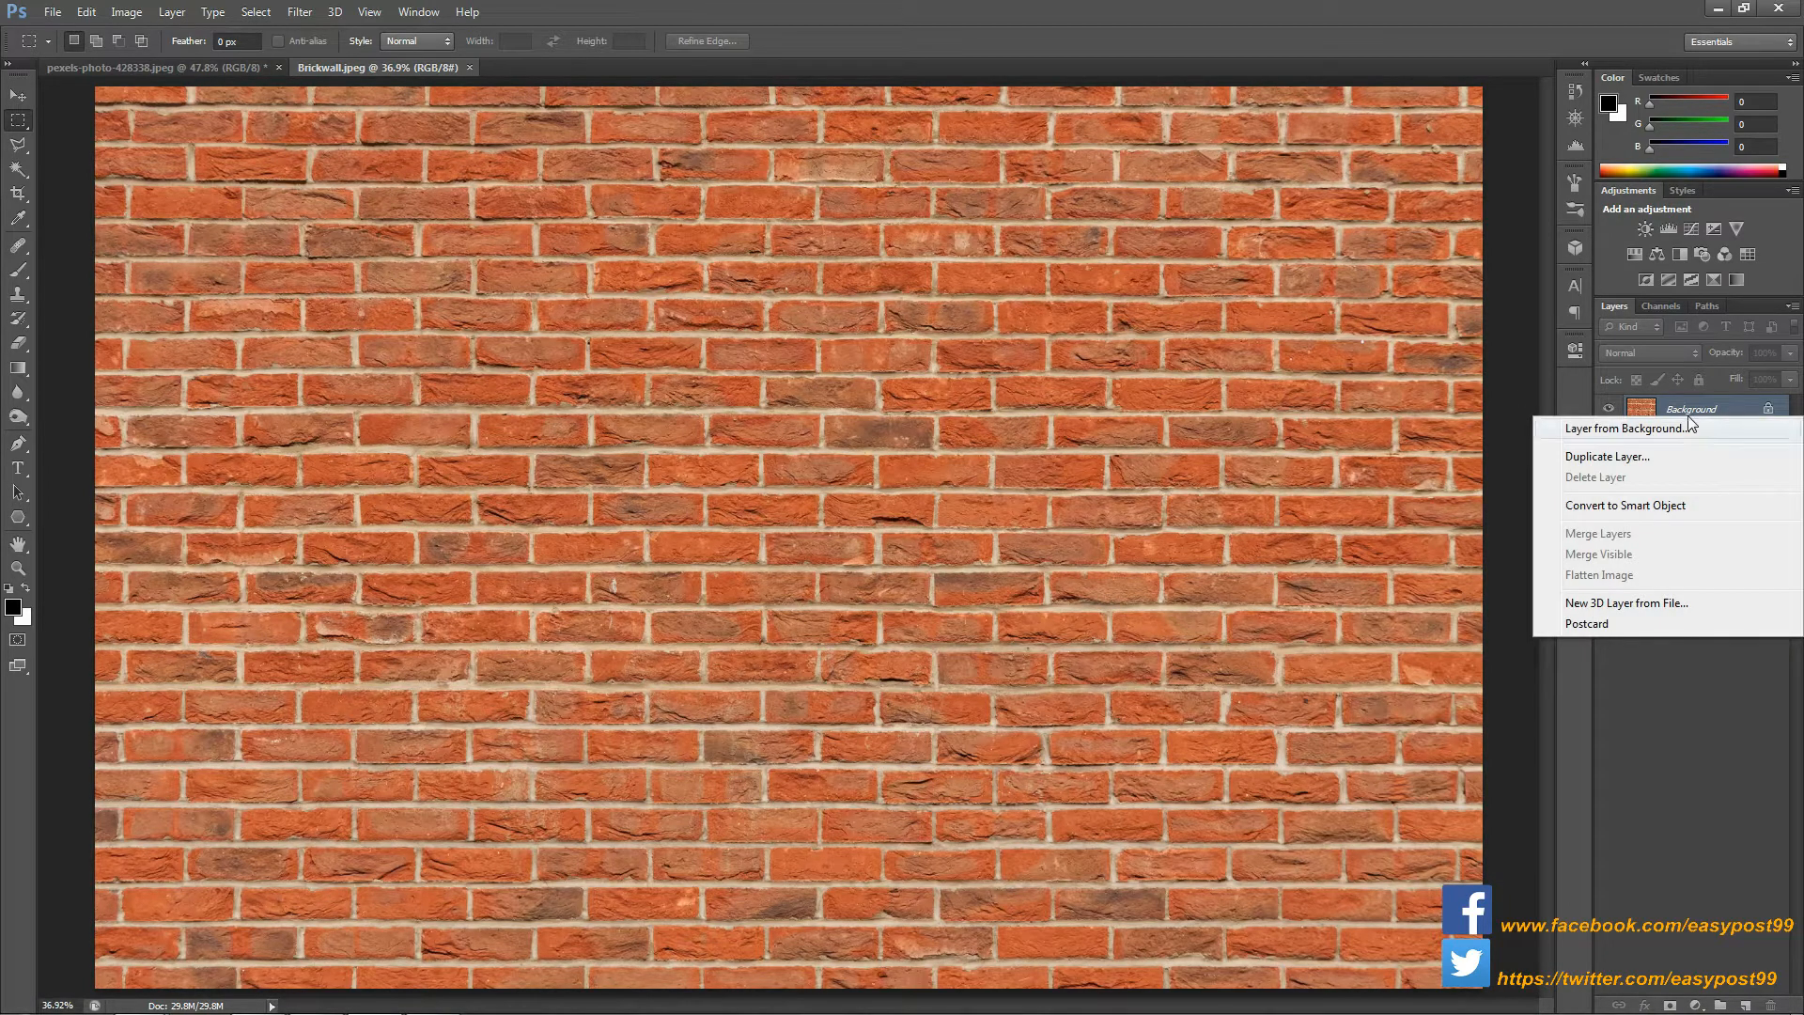
pyautogui.click(1640, 461)
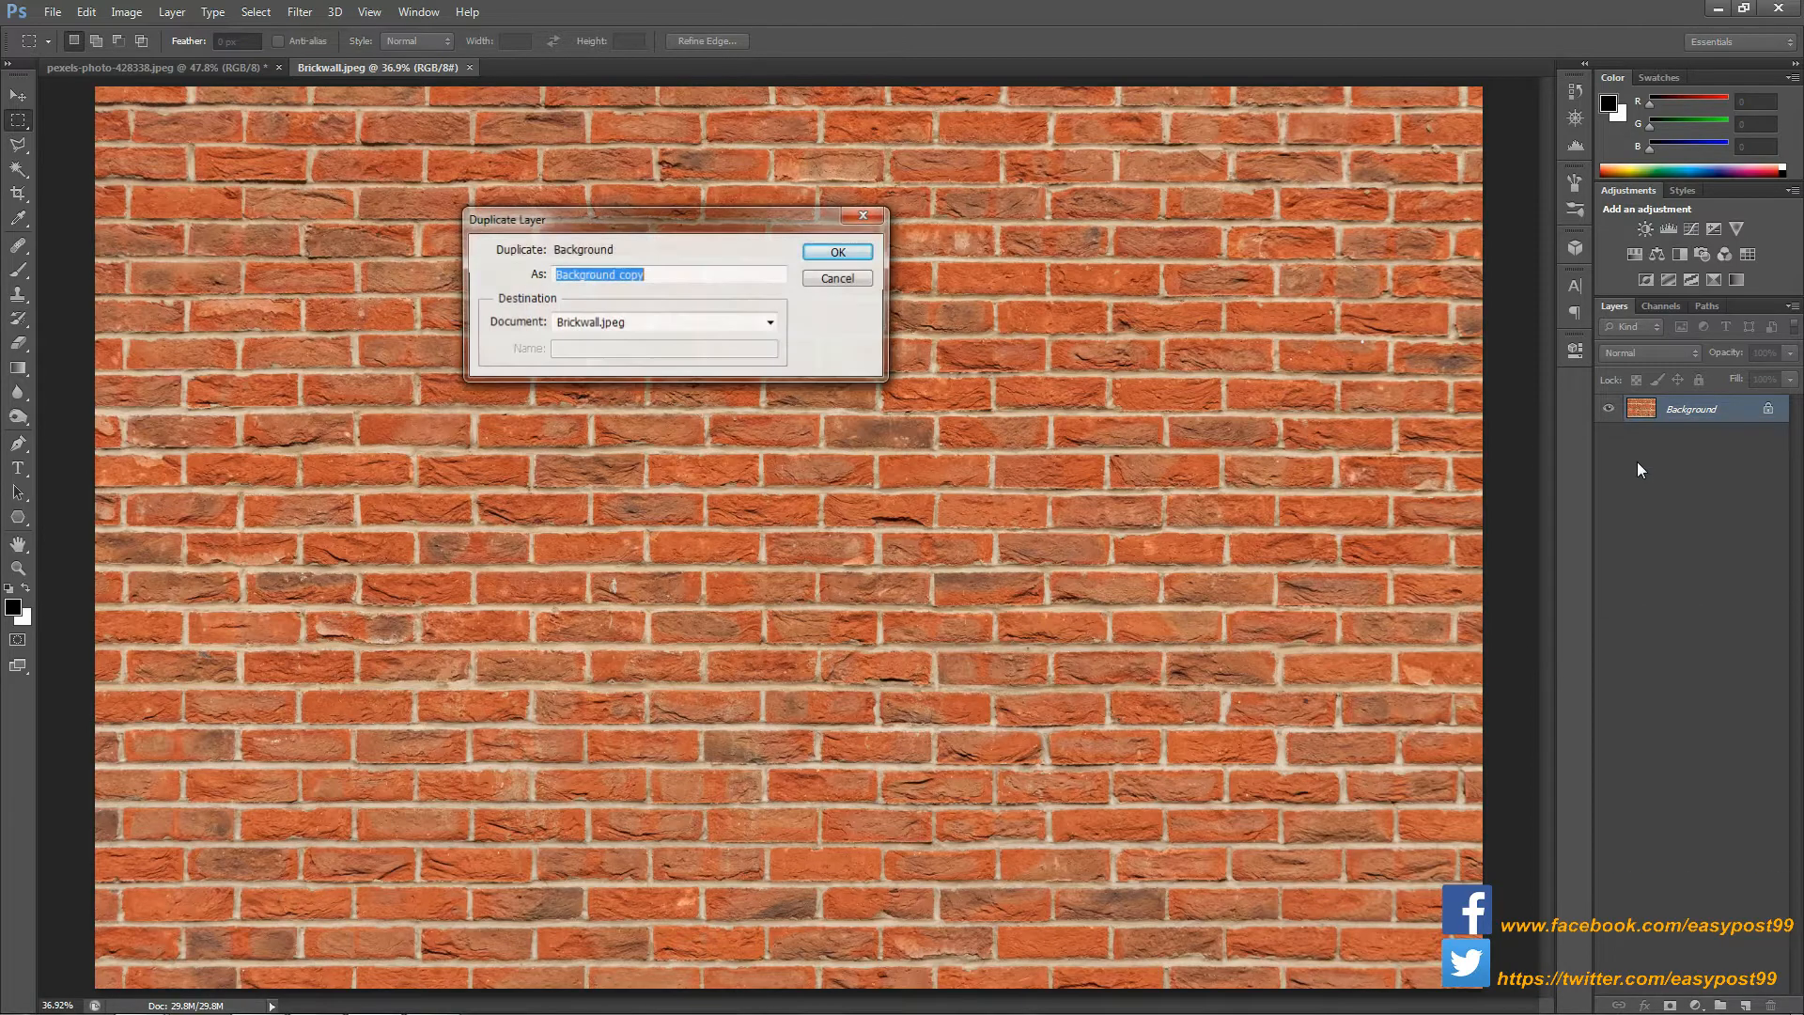
pyautogui.click(768, 323)
pyautogui.click(753, 370)
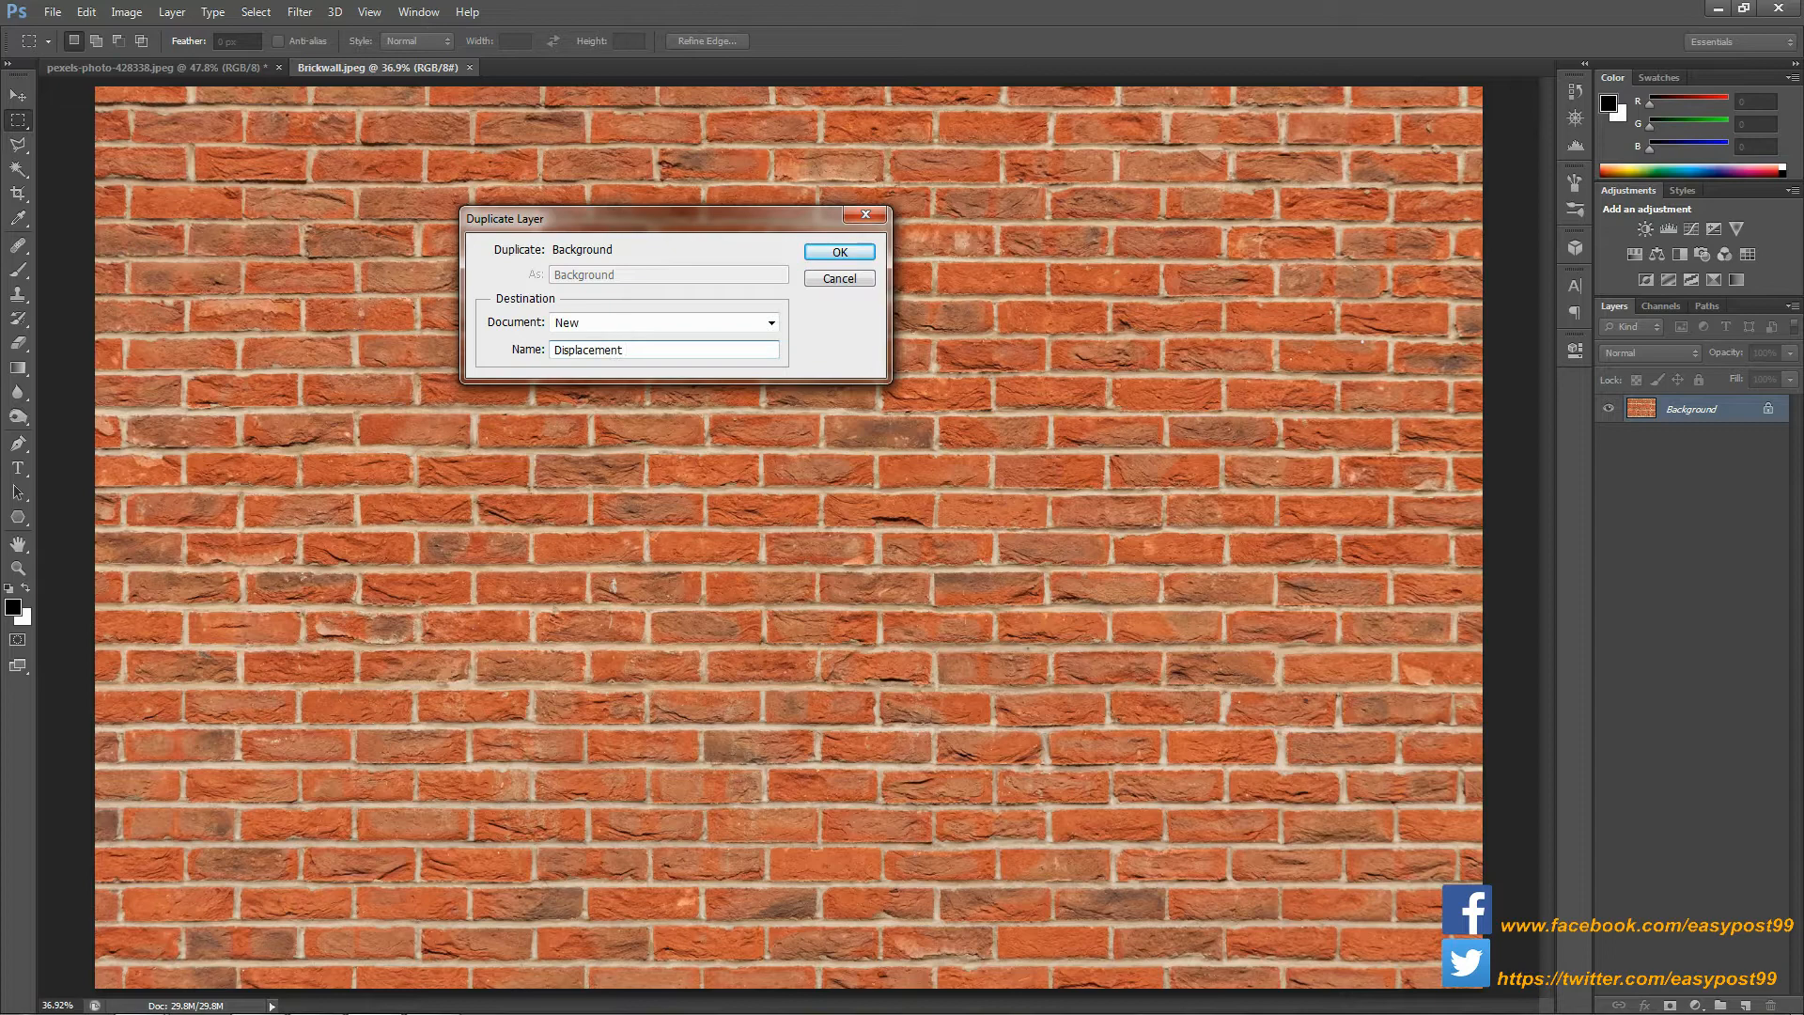
pyautogui.click(853, 252)
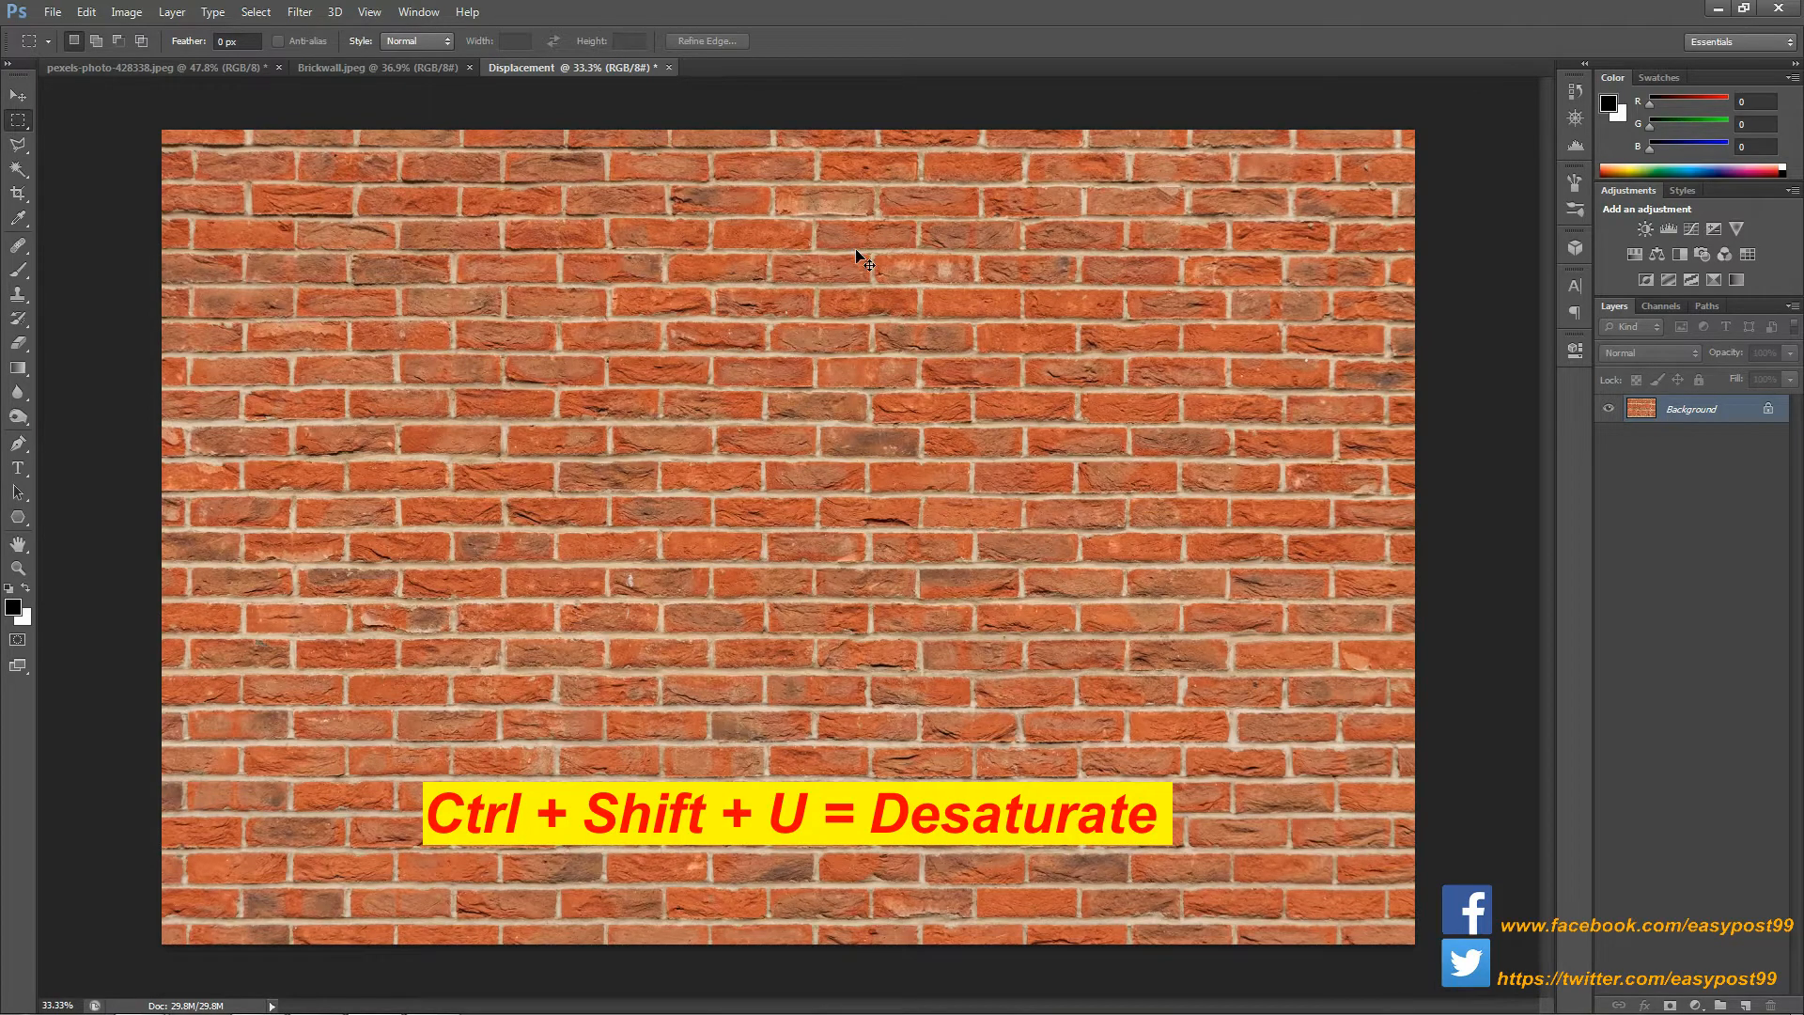
# - Desaturate the brick copy and raise its contrast with Levels, using input black 51 and input white about 209
pyautogui.hotkey('ctrl', 'shift', 'u')
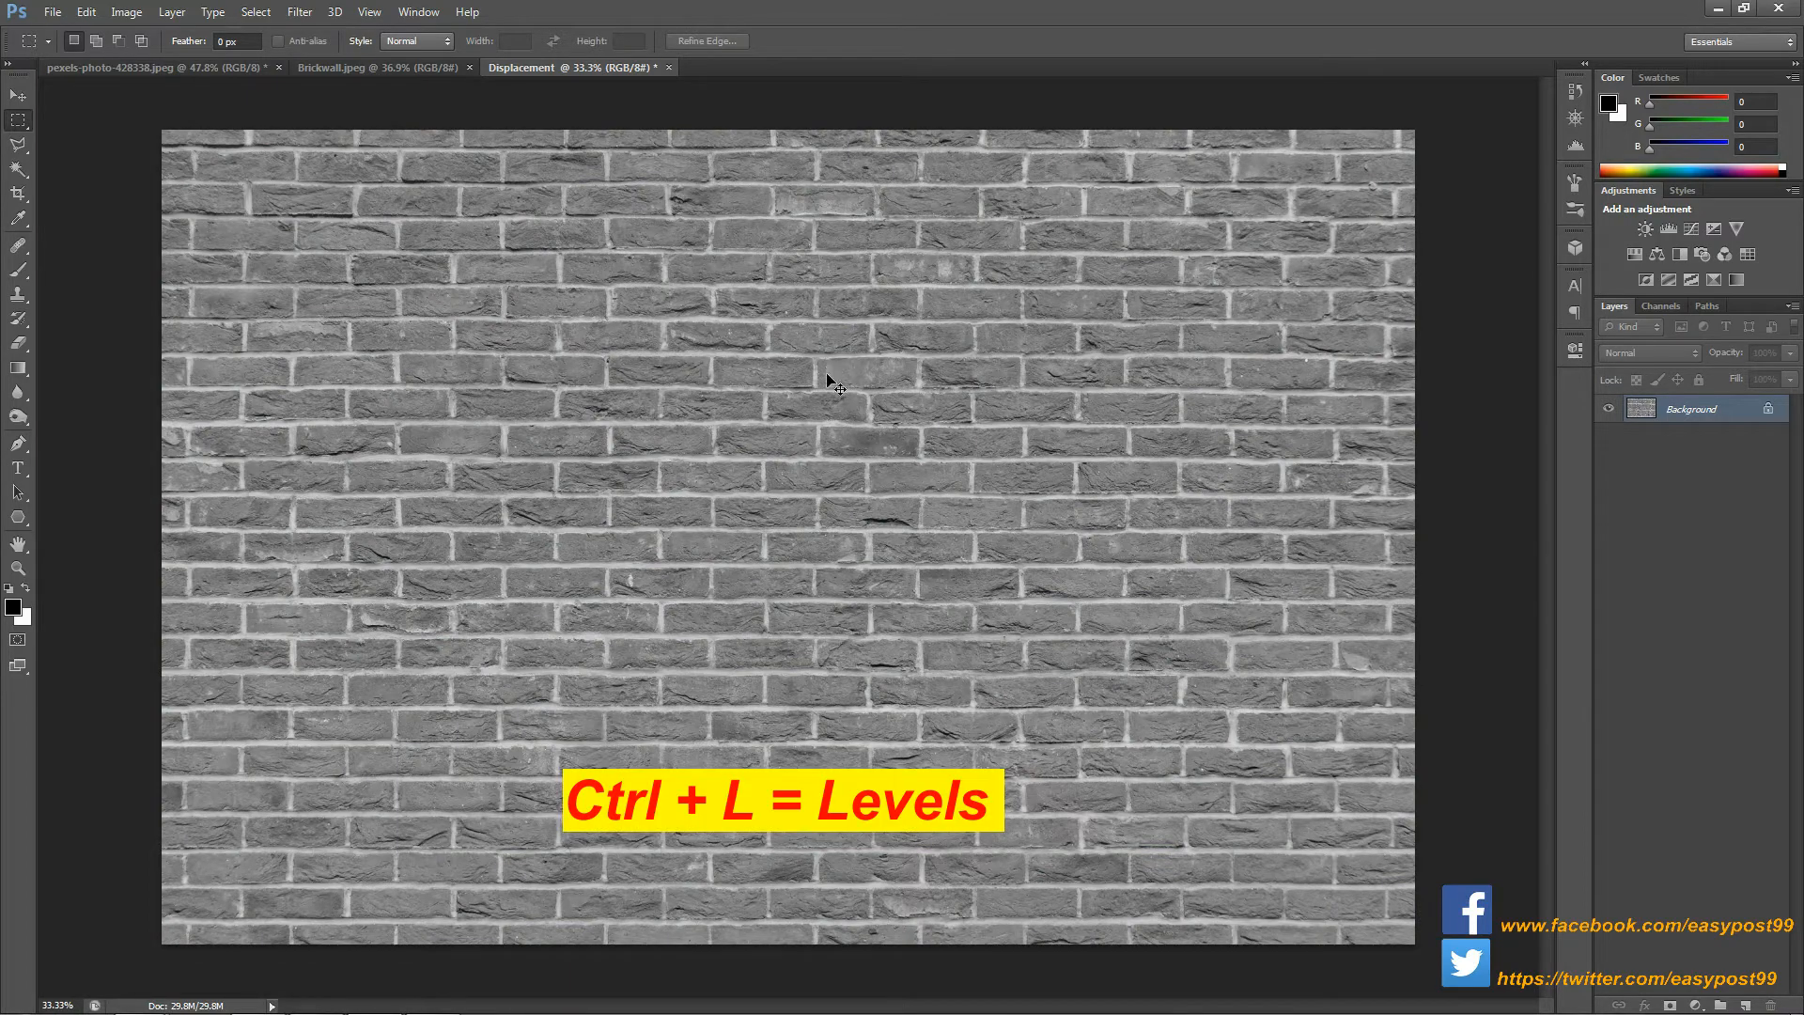
pyautogui.hotkey('ctrl', 'l')
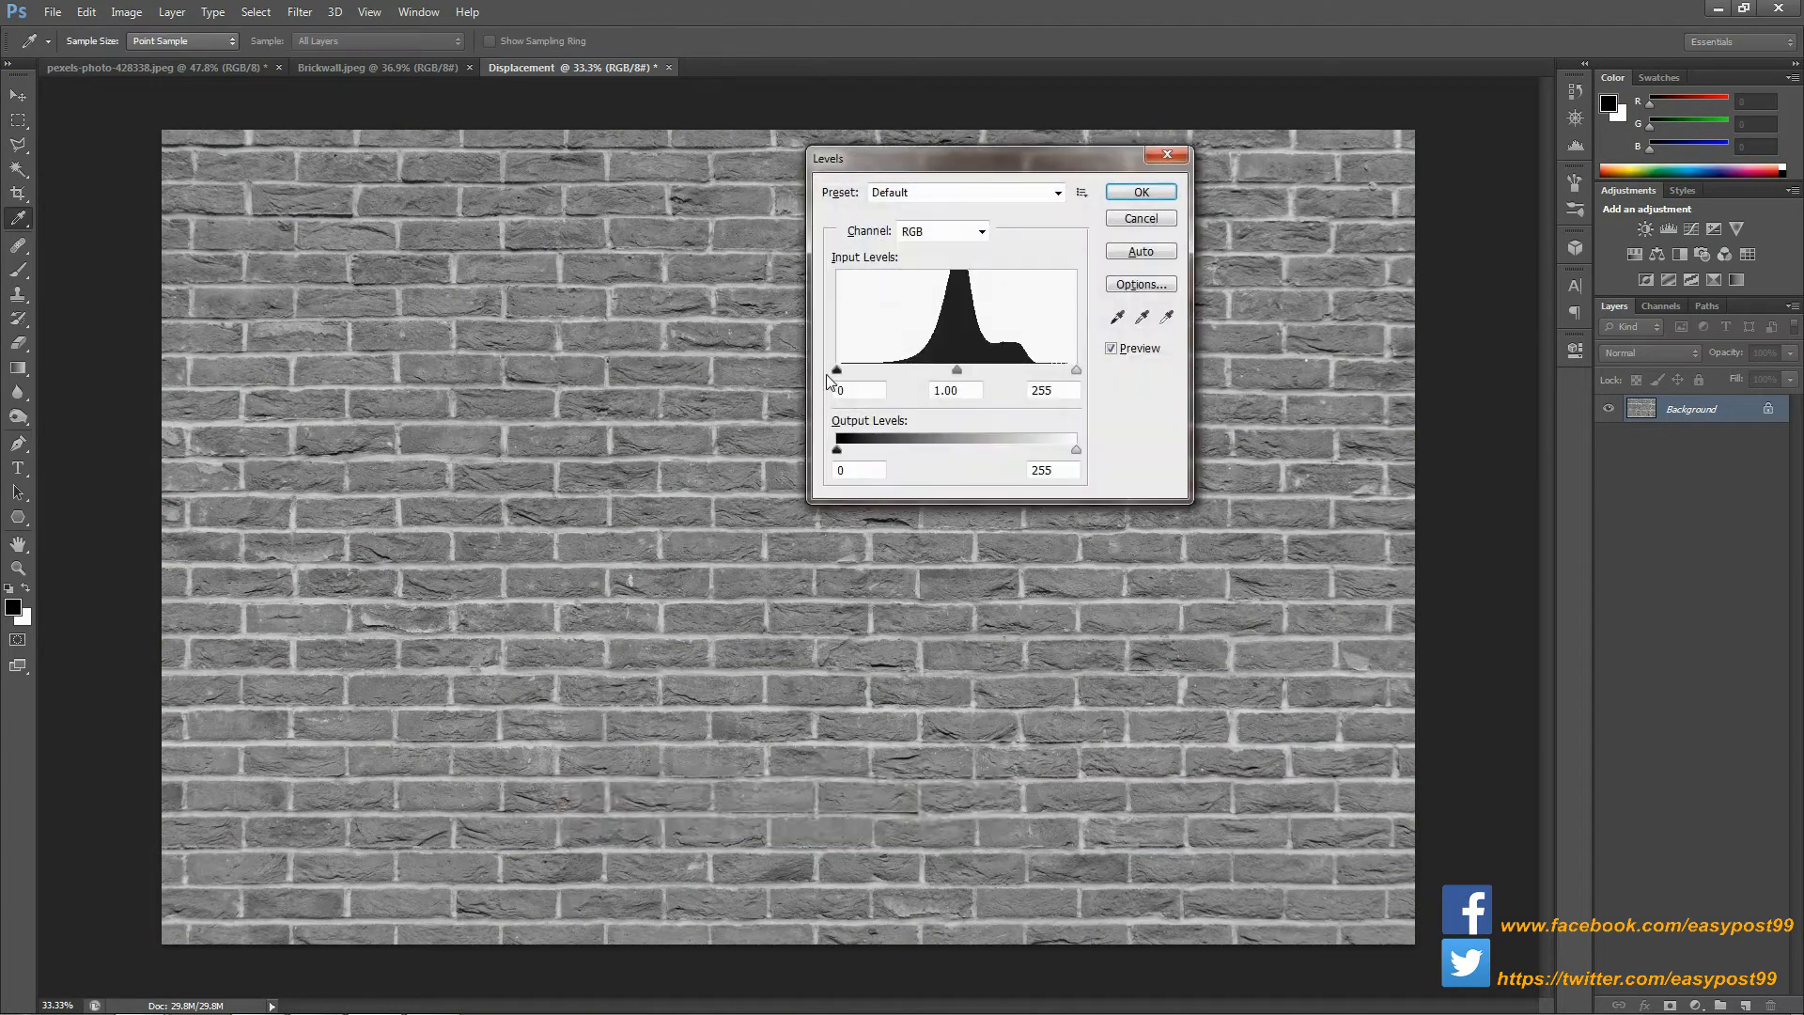
pyautogui.moveTo(837, 371); pyautogui.dragTo(885, 374)
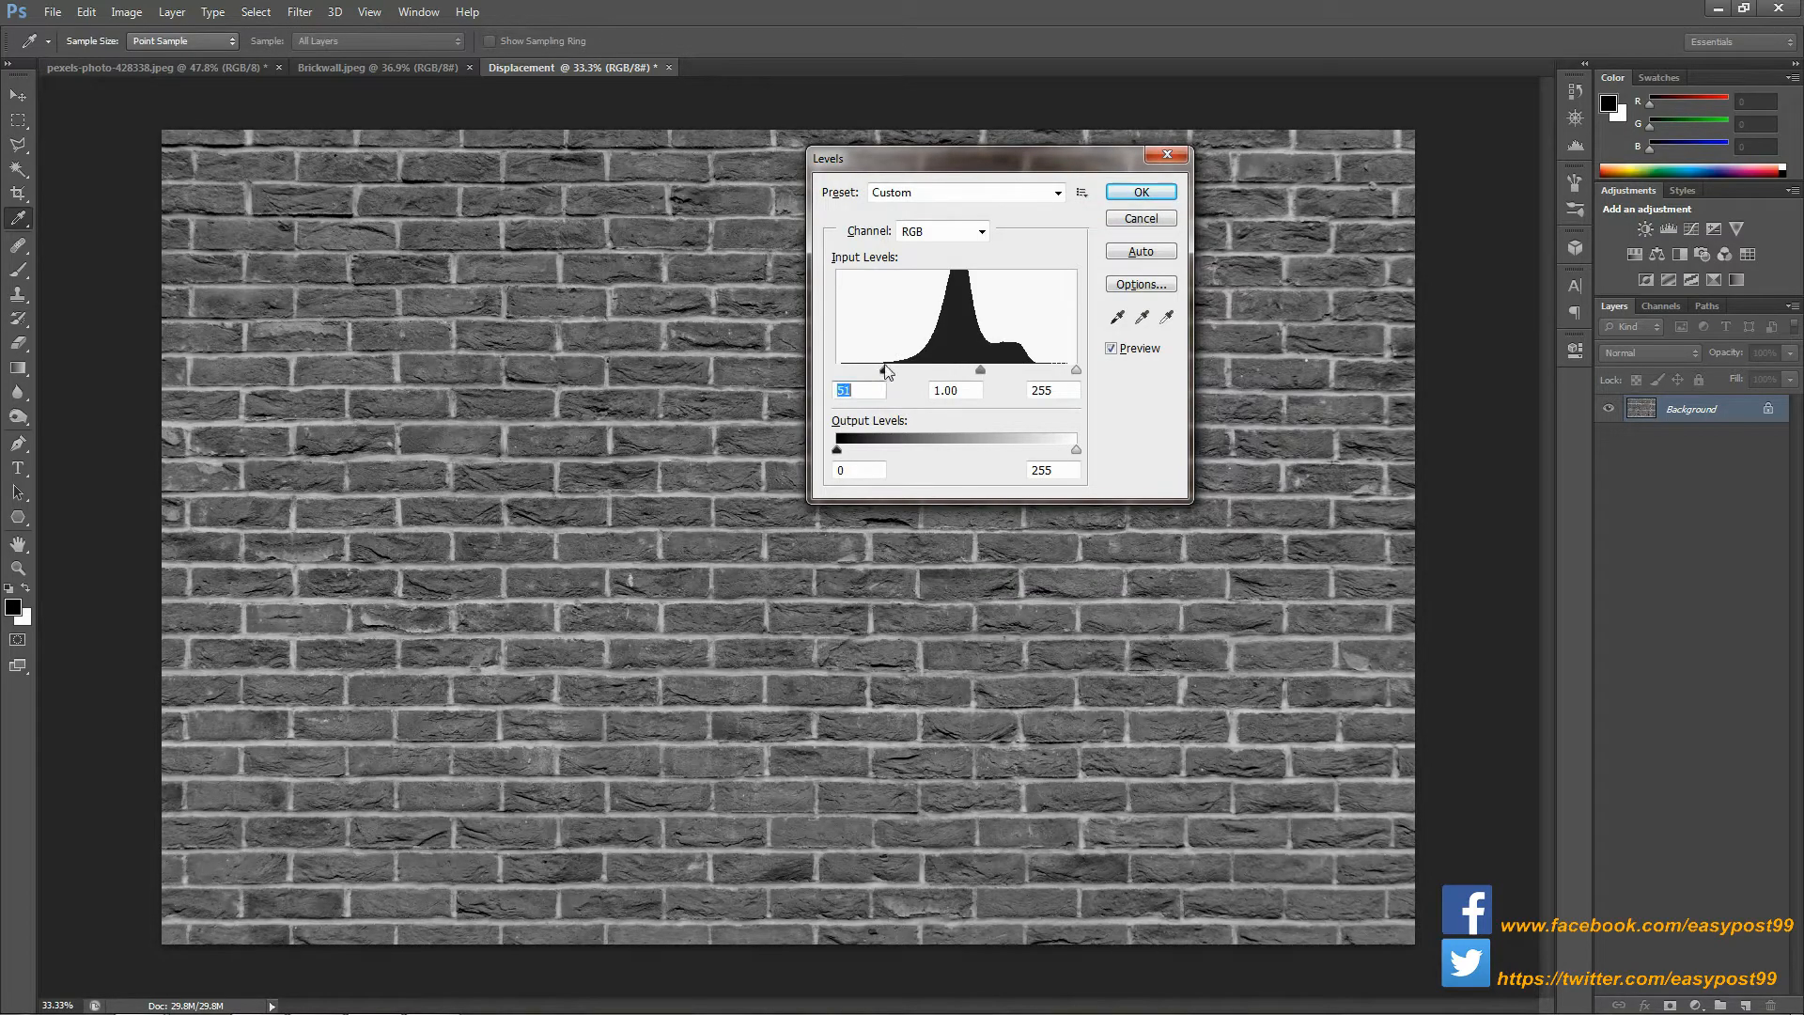
pyautogui.moveTo(1076, 370); pyautogui.dragTo(1033, 379)
pyautogui.click(1034, 374)
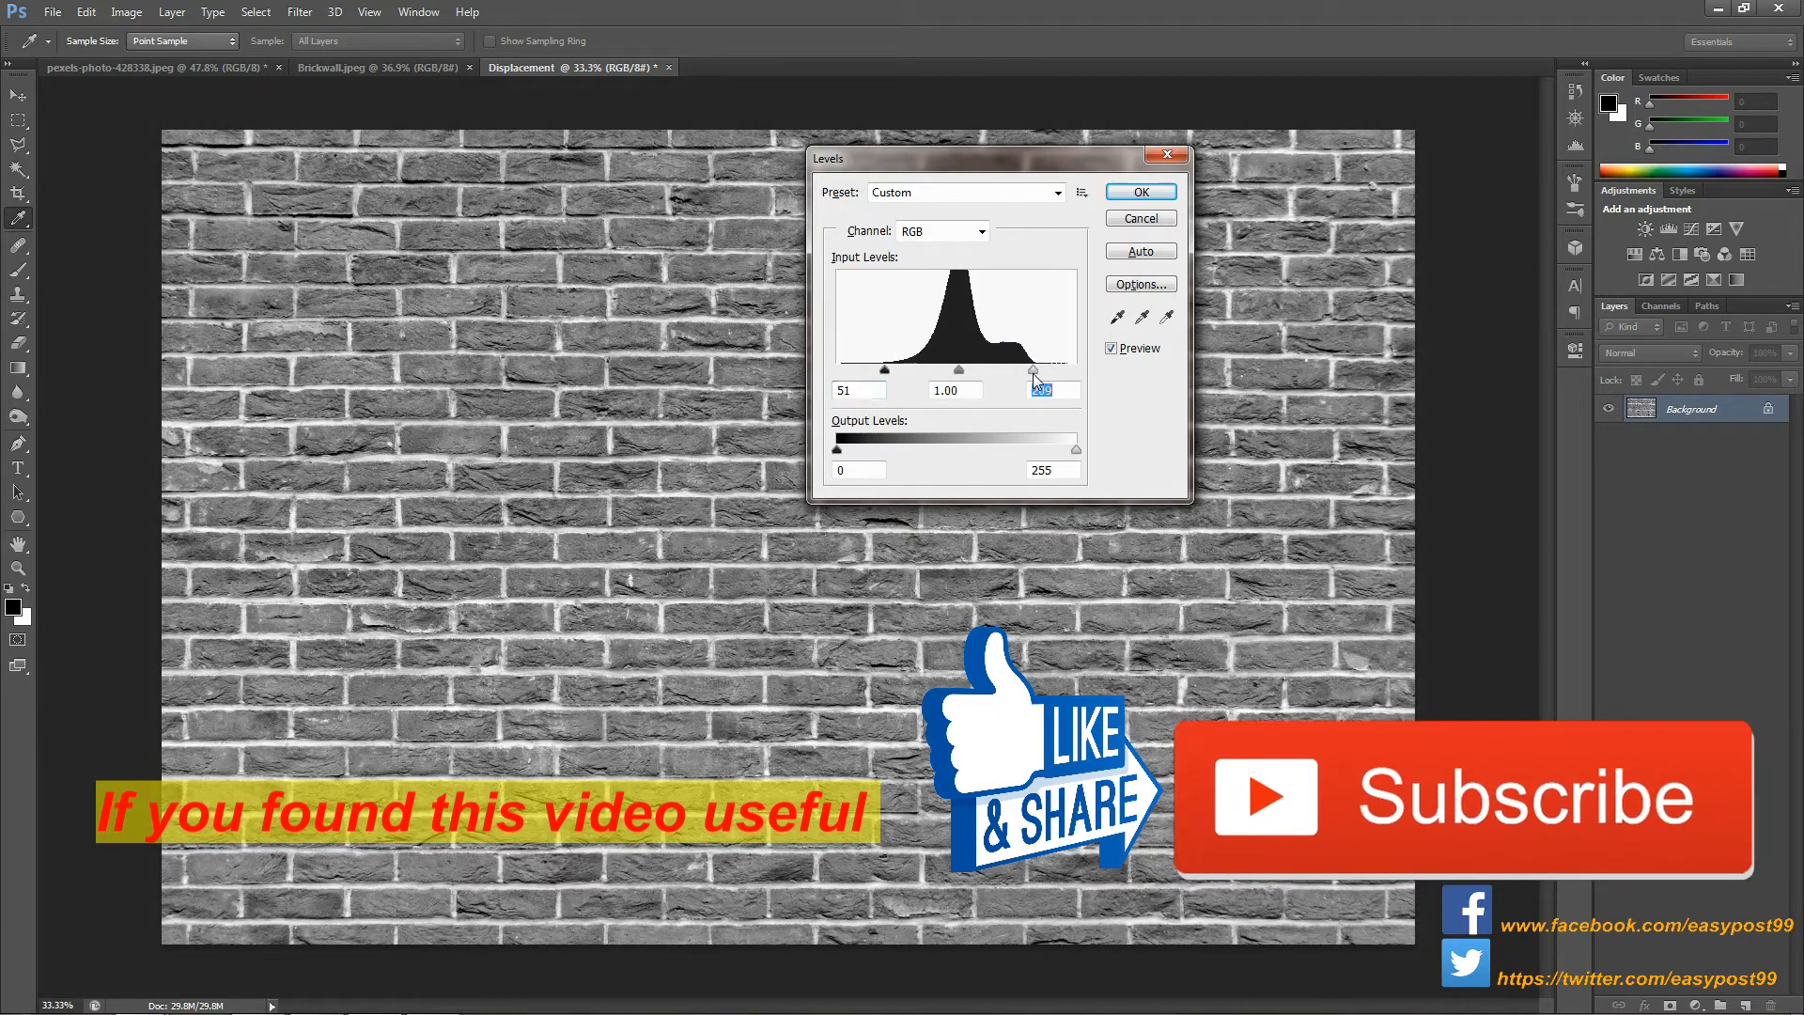
pyautogui.click(1160, 194)
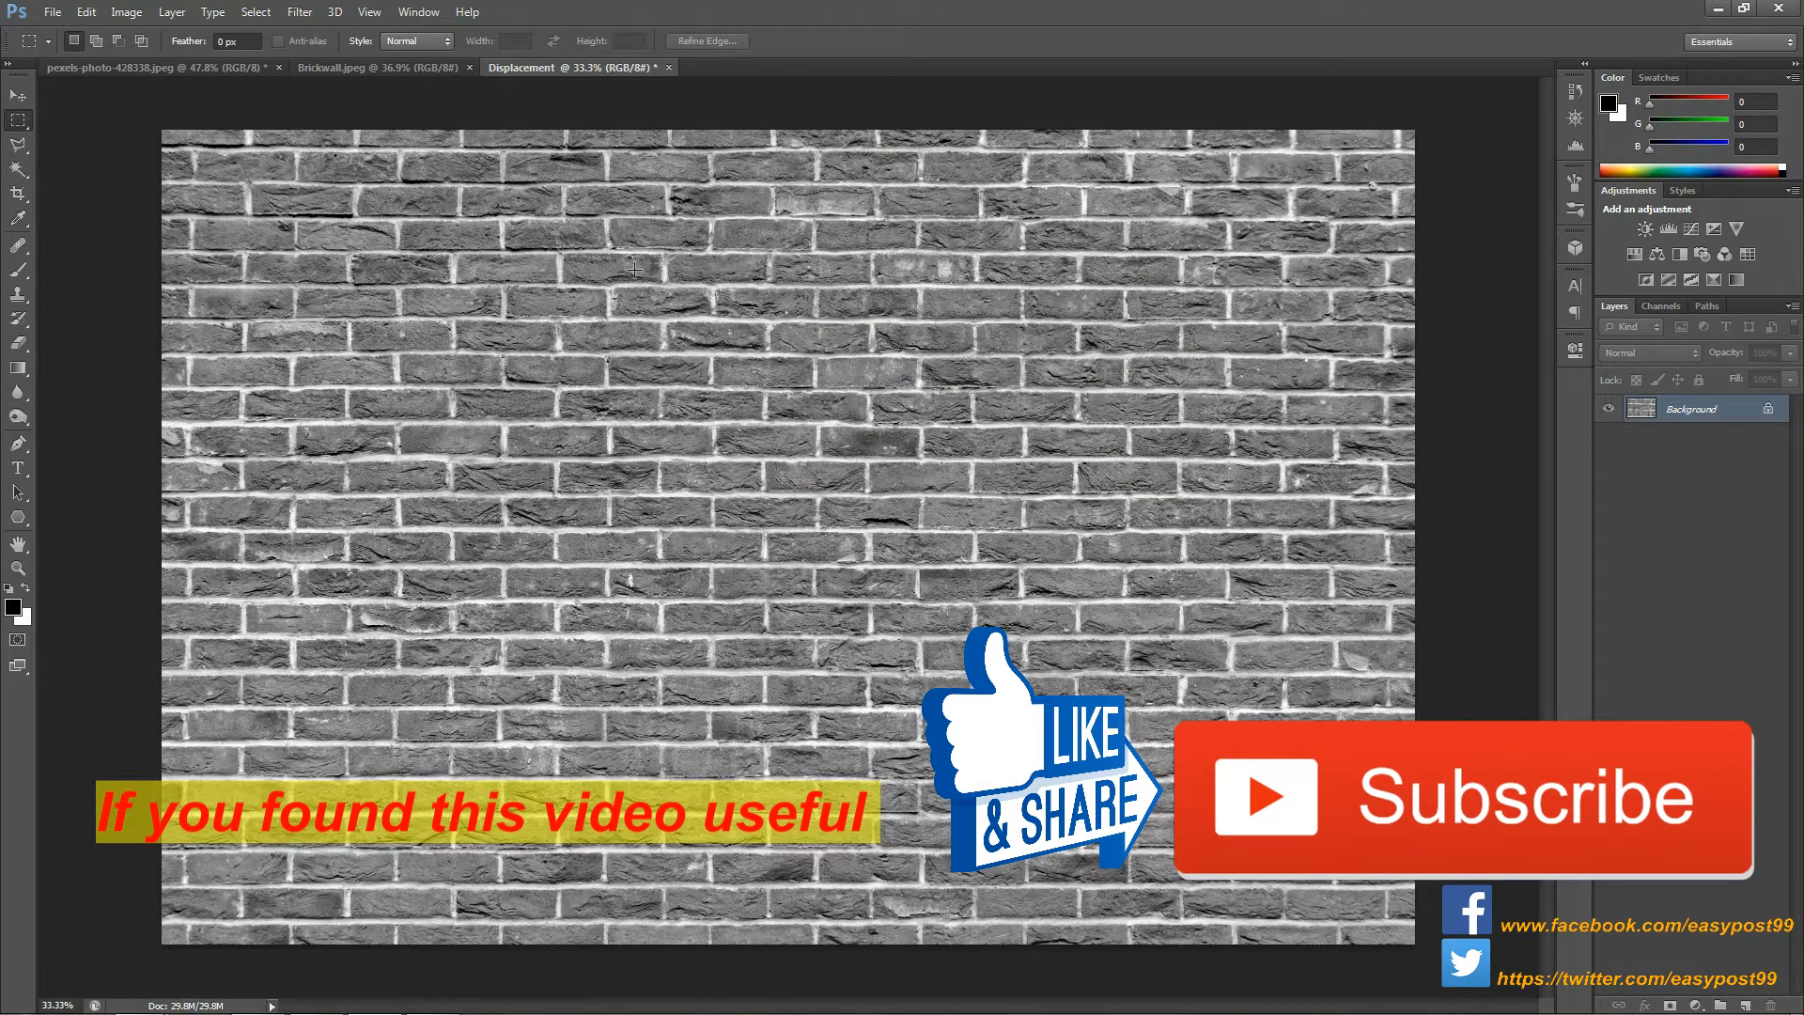
# - Apply a Gaussian Blur with a 2.0 pixel radius to the grayscale brick image
pyautogui.click(305, 12)
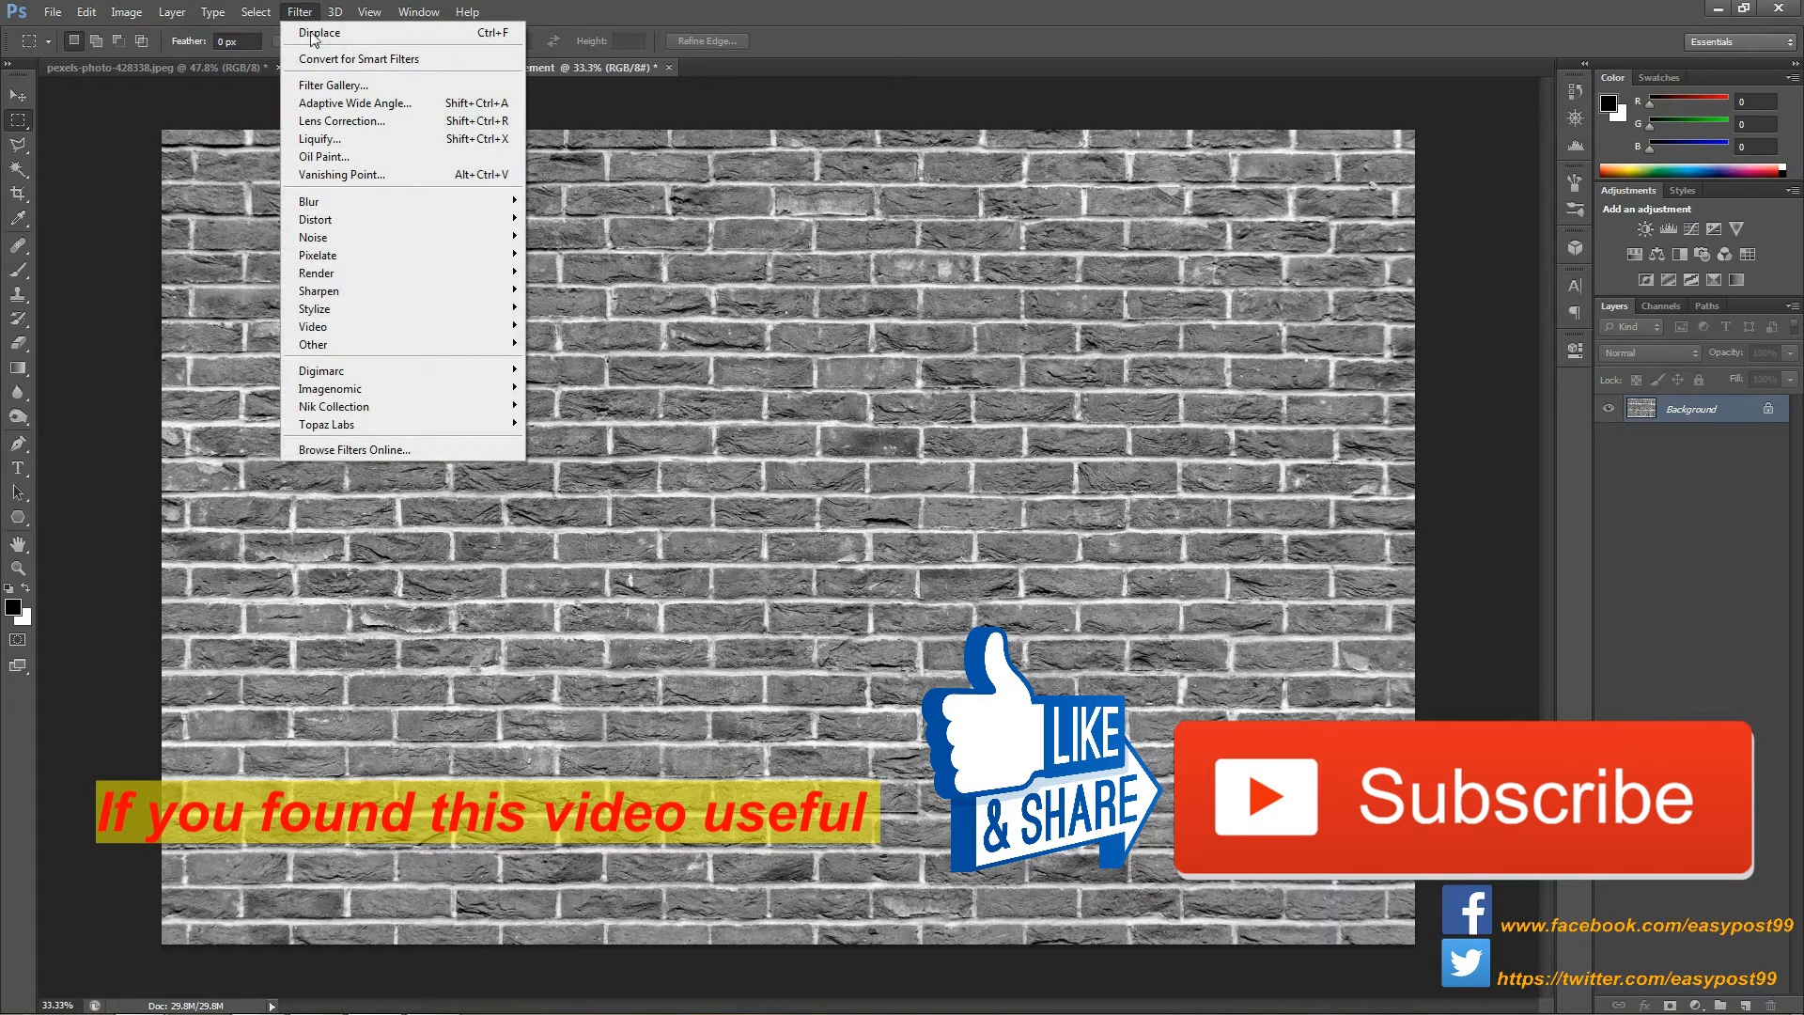
pyautogui.moveTo(382, 203)
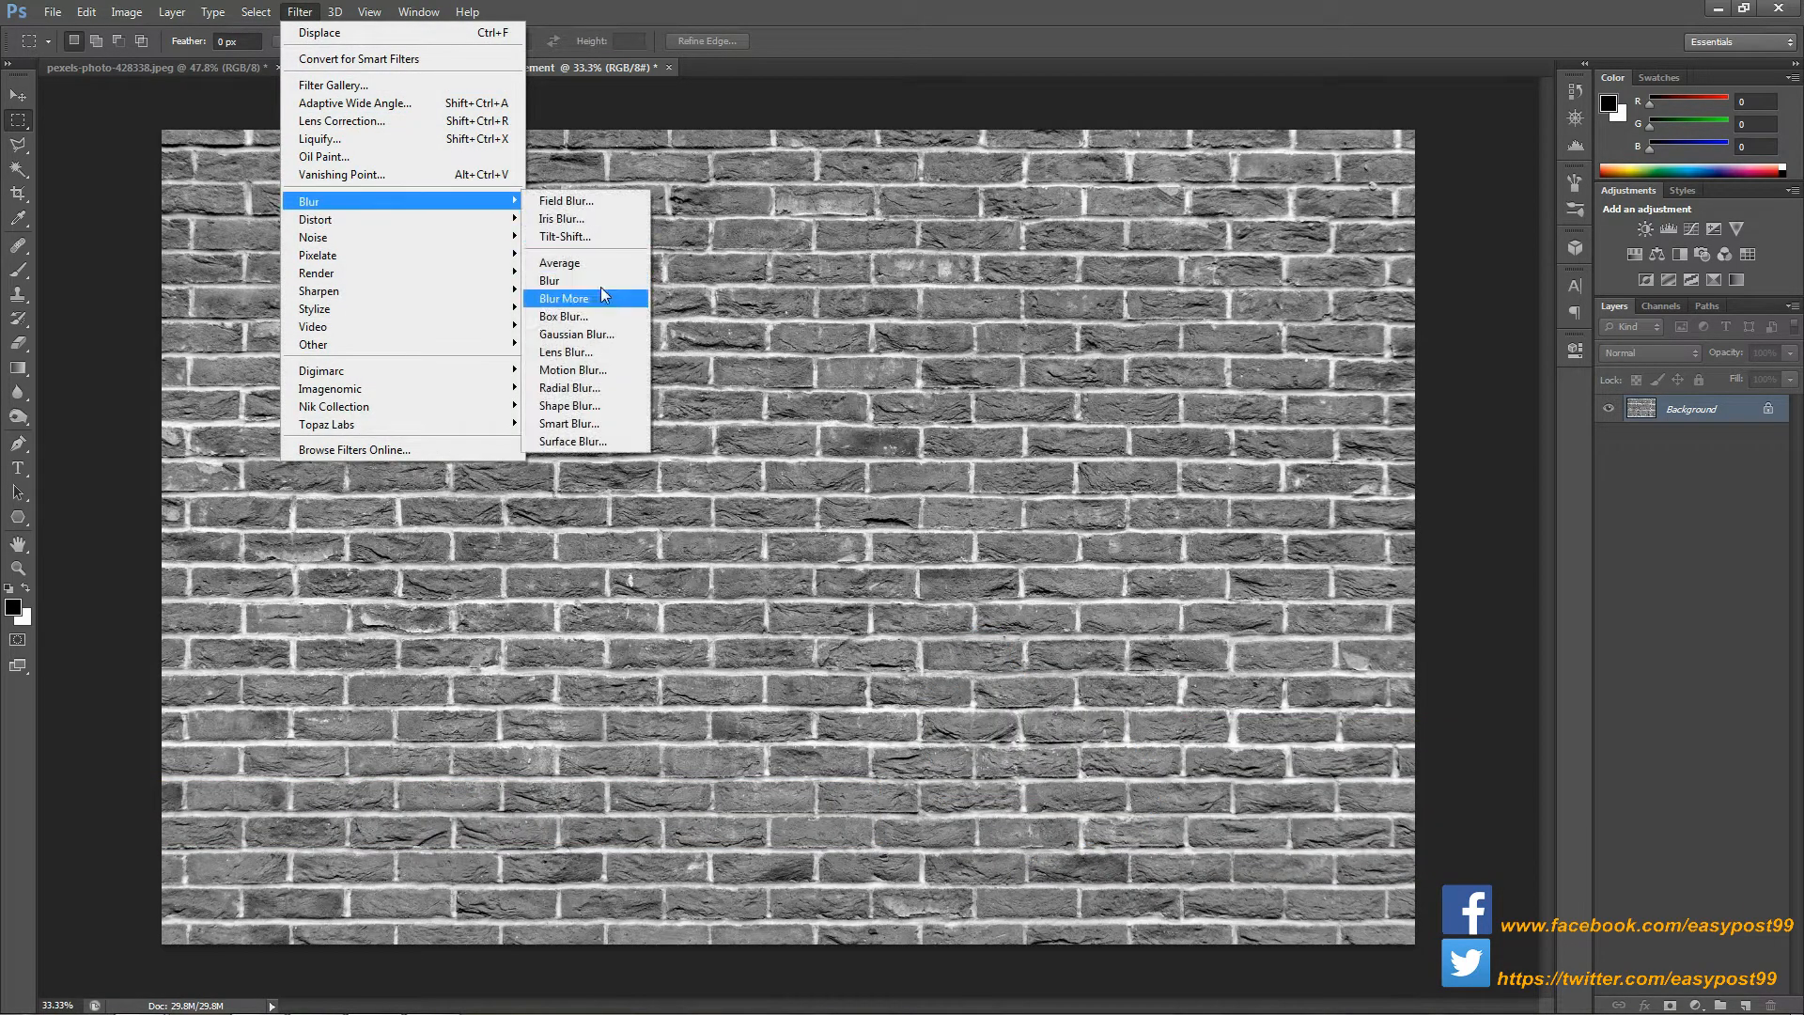
pyautogui.click(611, 335)
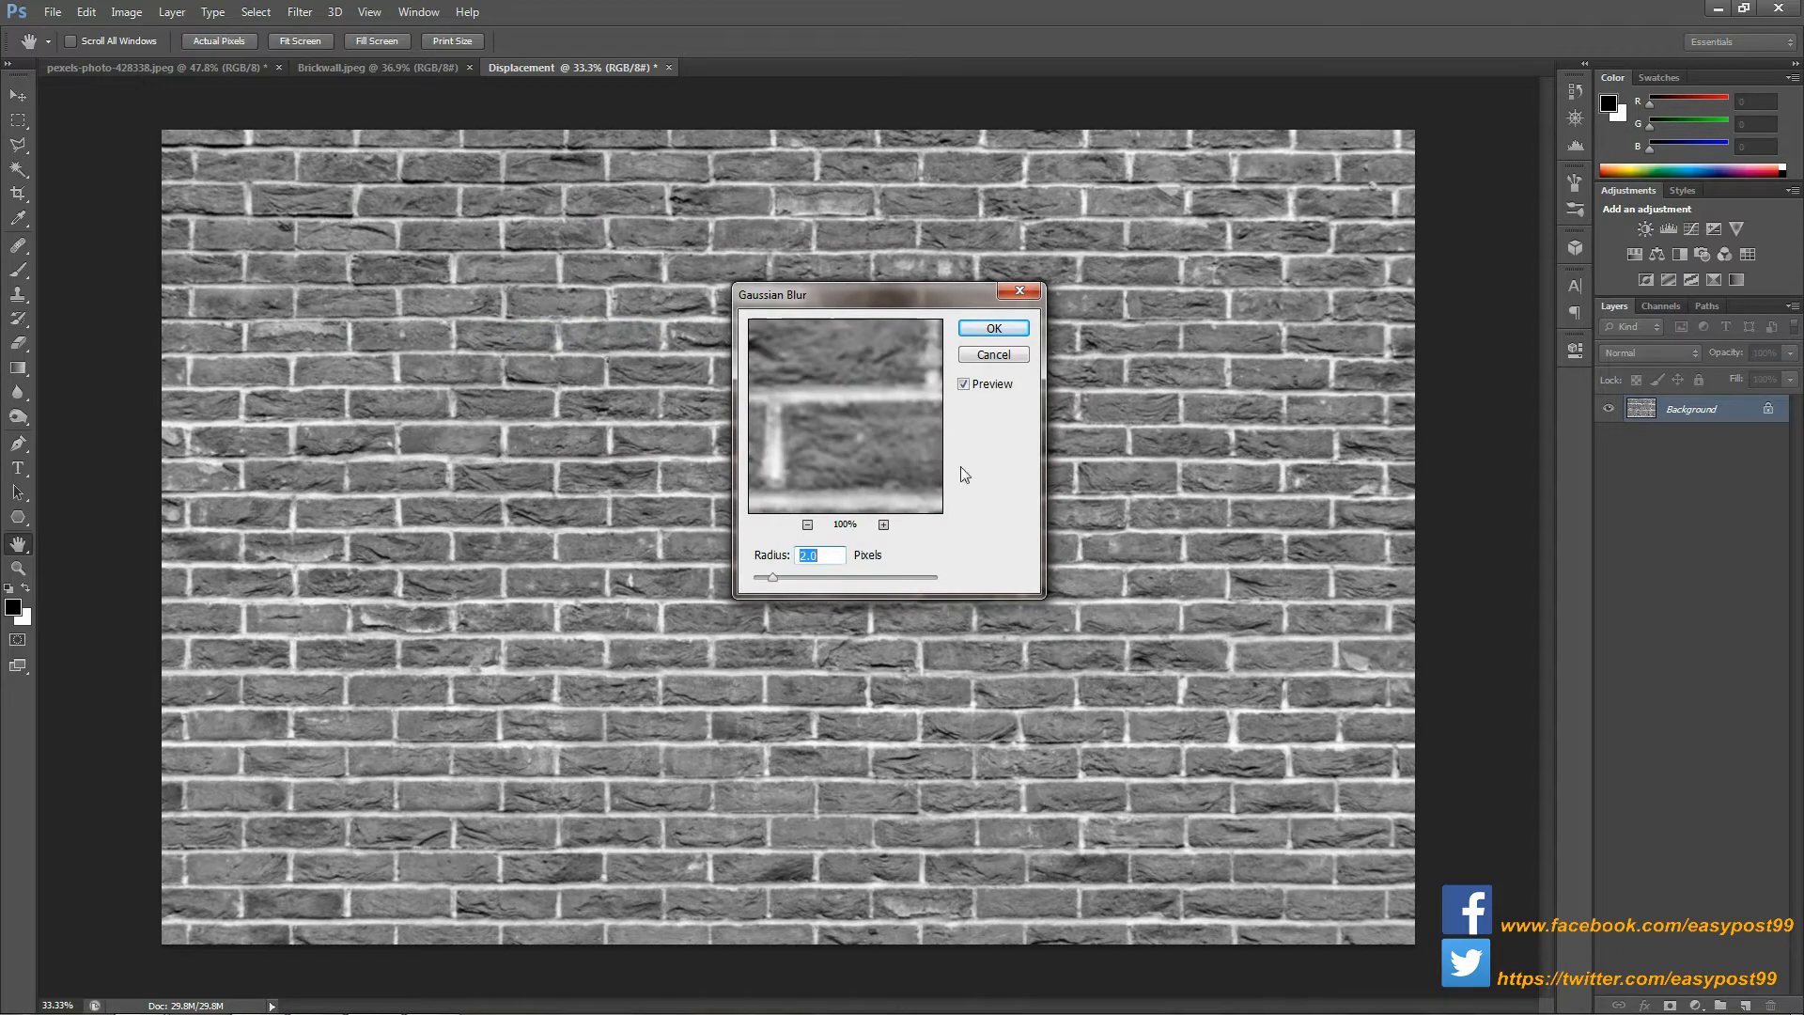
pyautogui.click(979, 334)
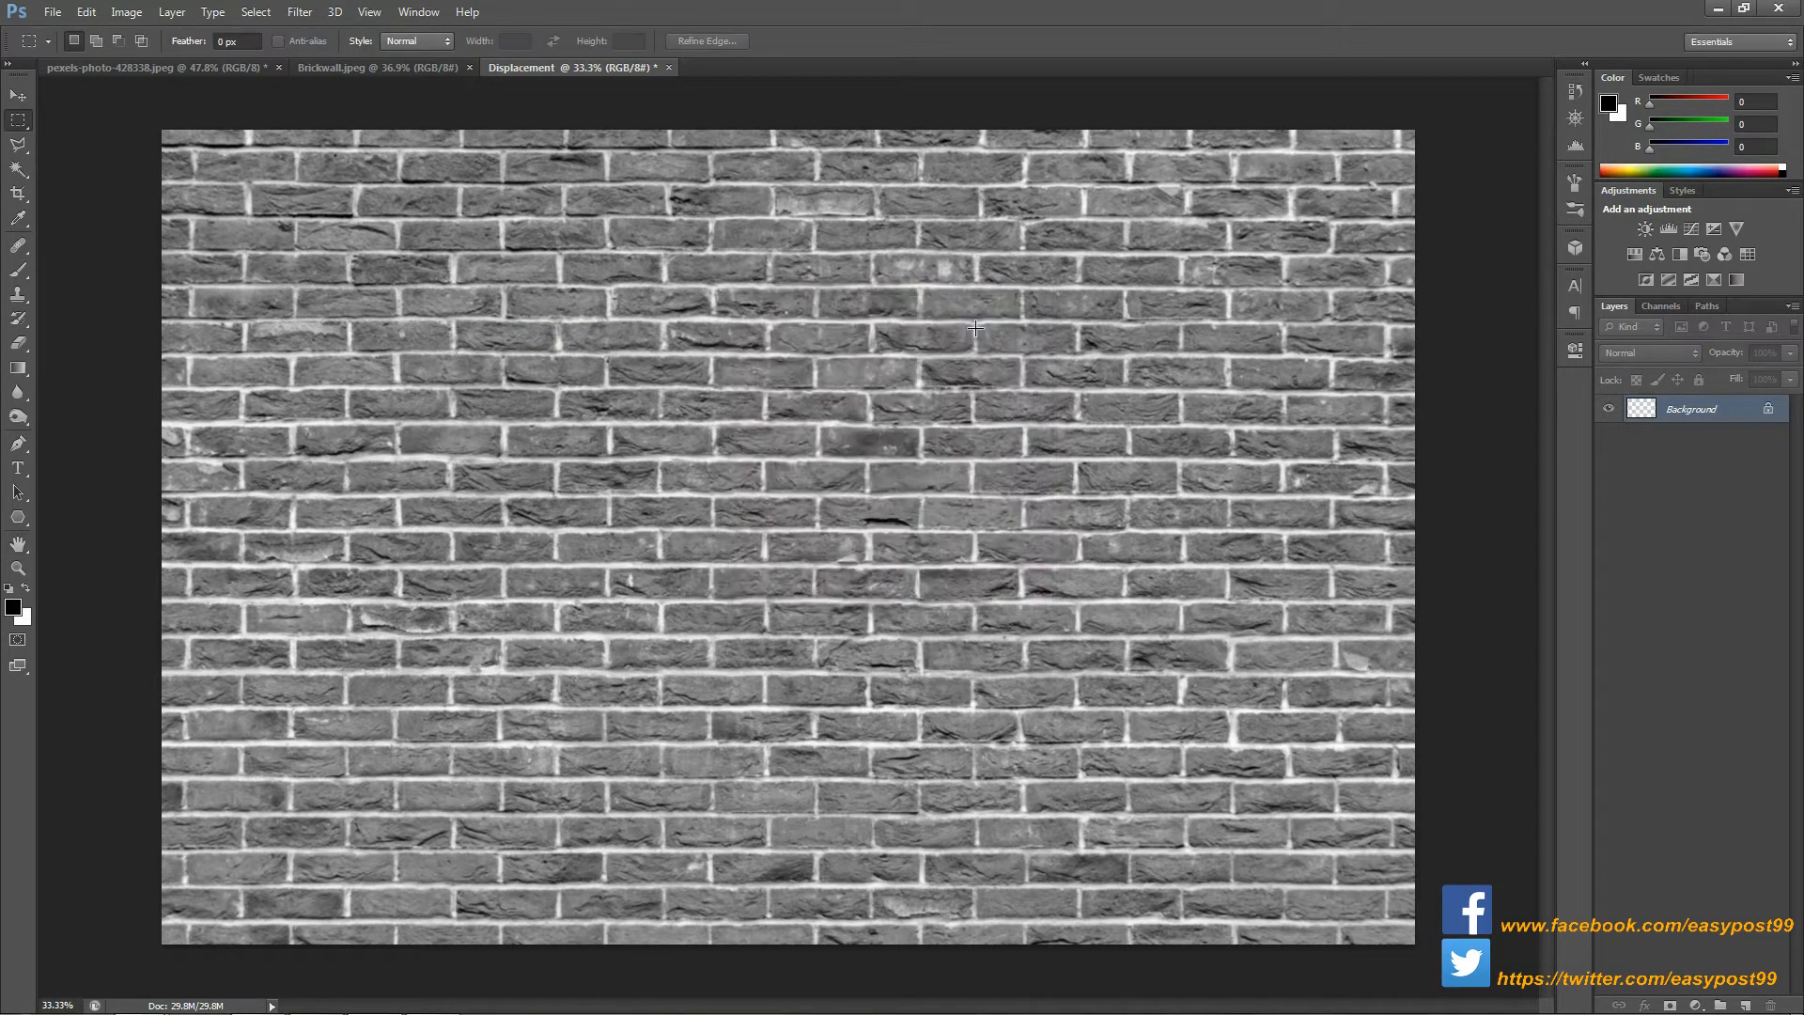
# - Save the blurred brick image as Displacement in Photoshop format in the Displacement Map folder, and close the document
pyautogui.click(53, 11)
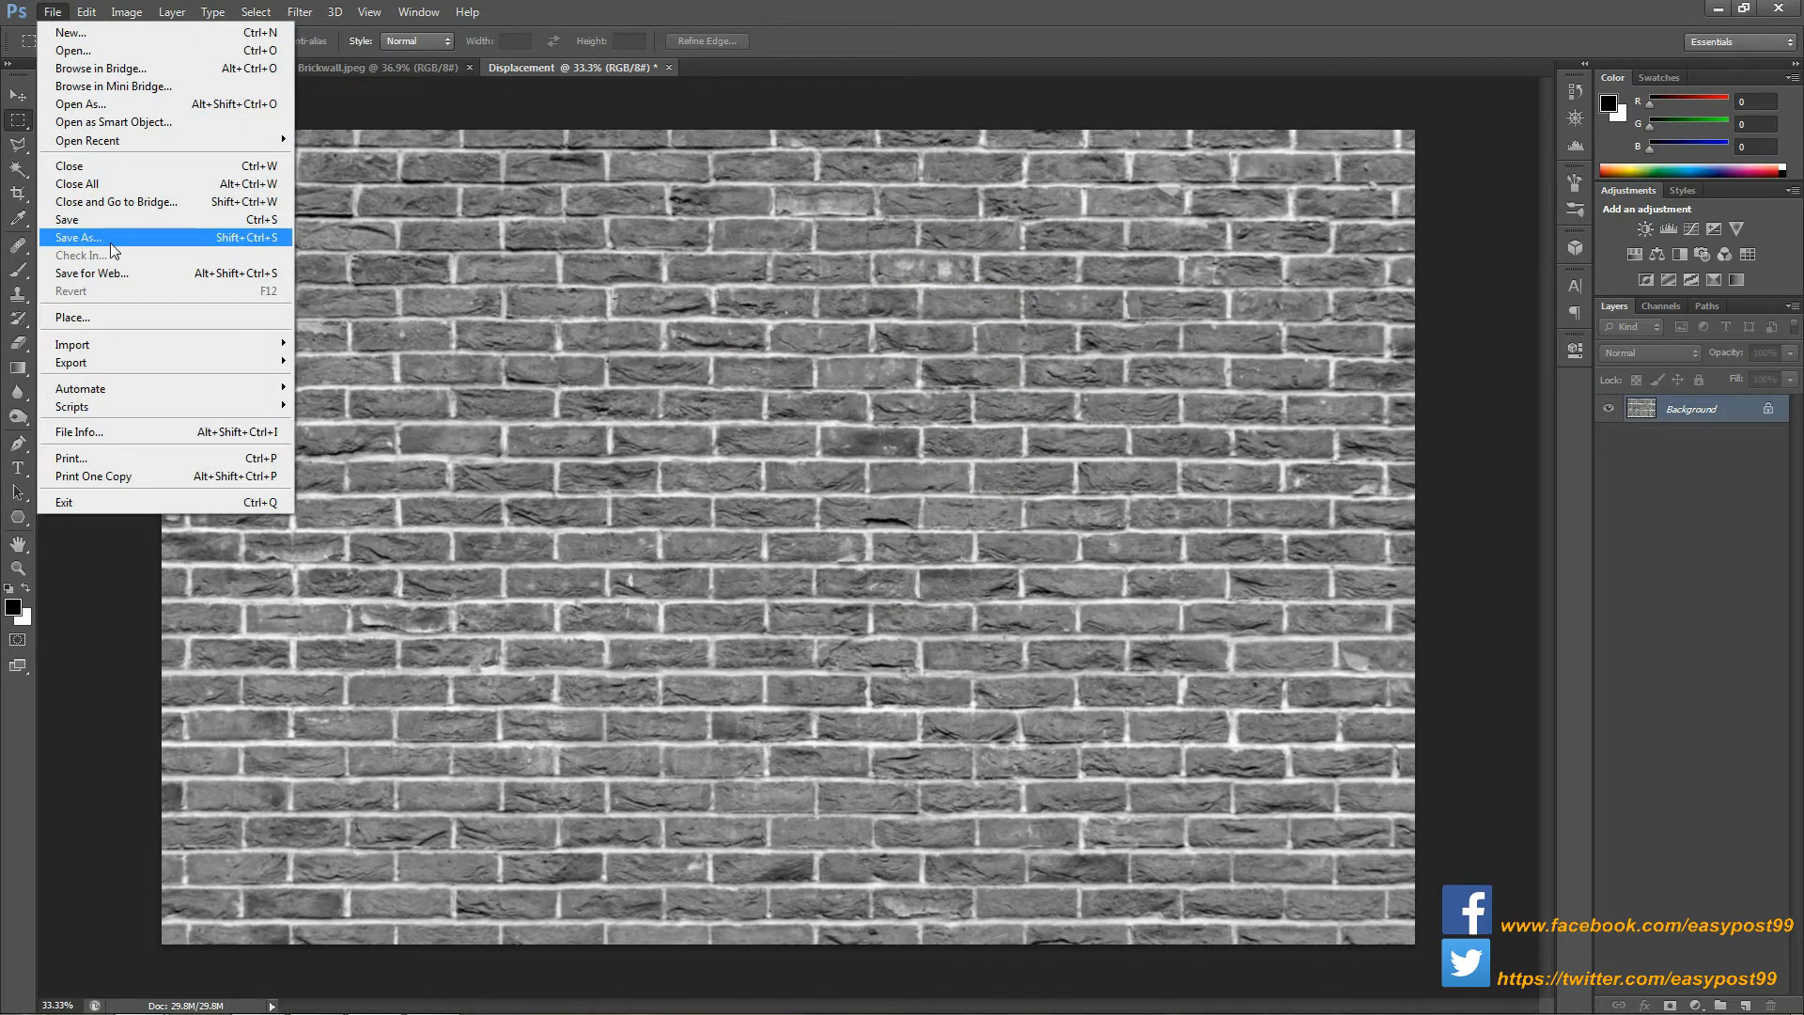
pyautogui.click(94, 238)
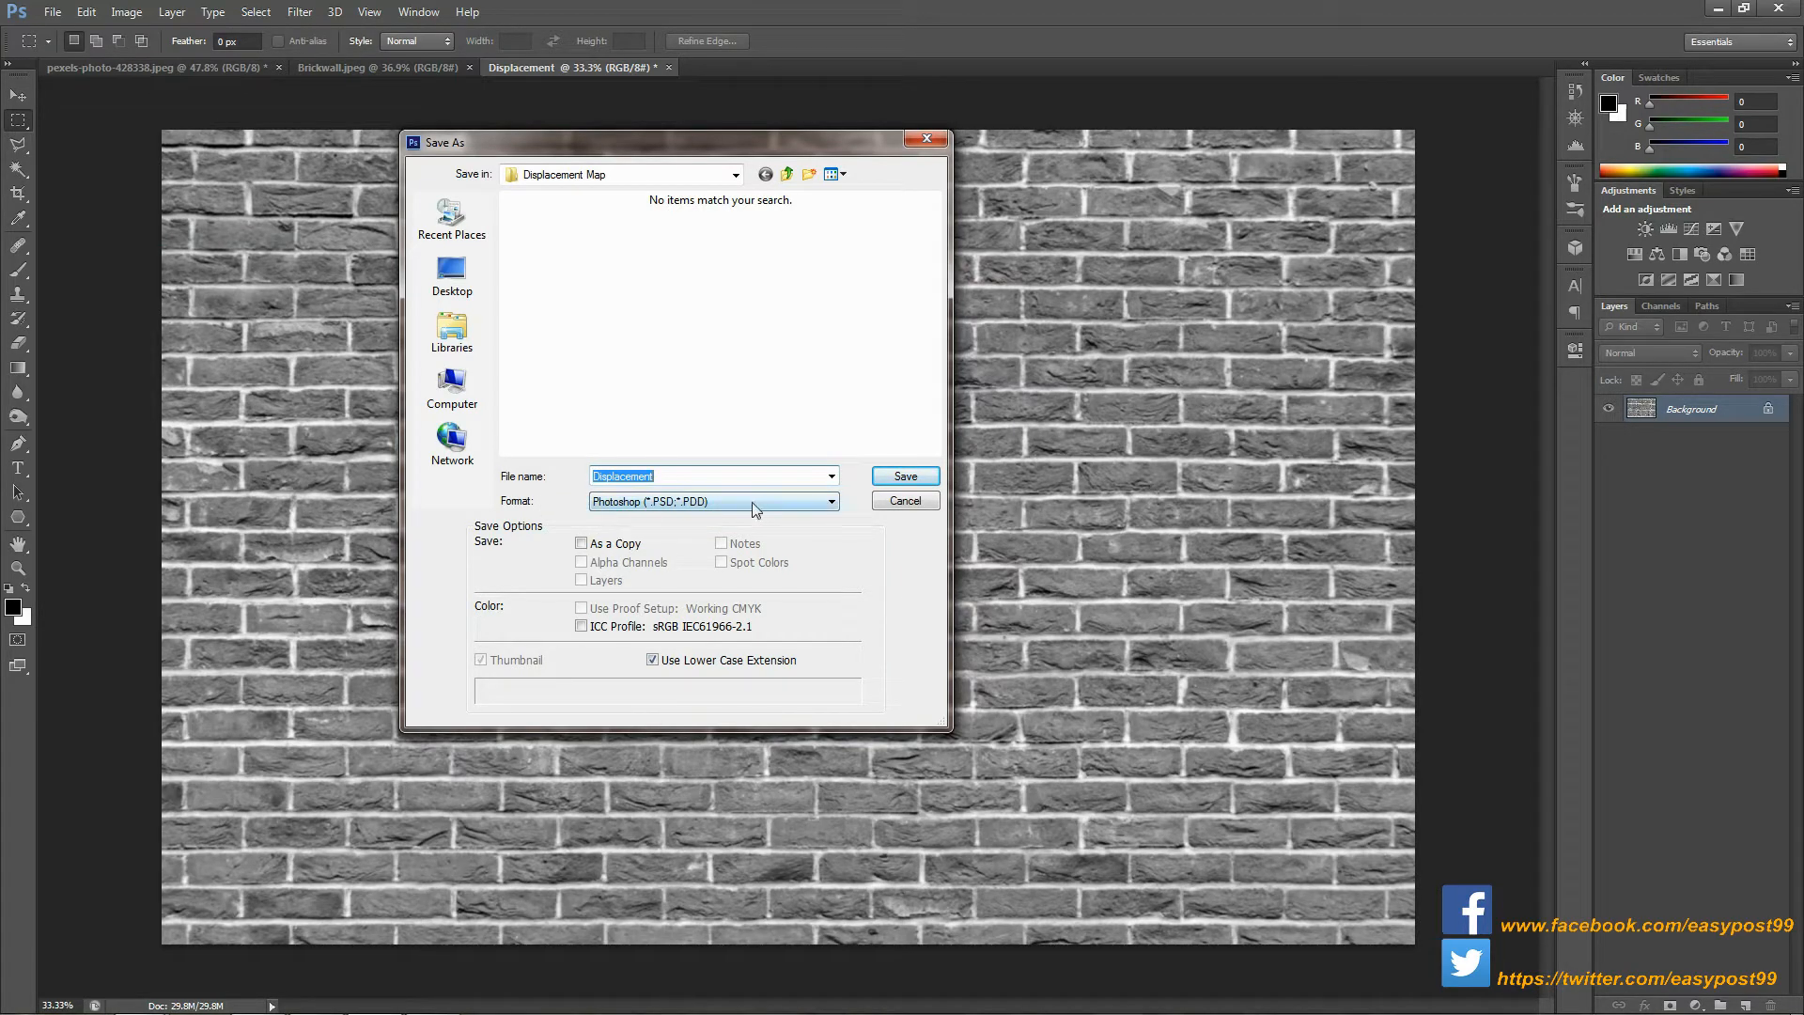
pyautogui.click(904, 477)
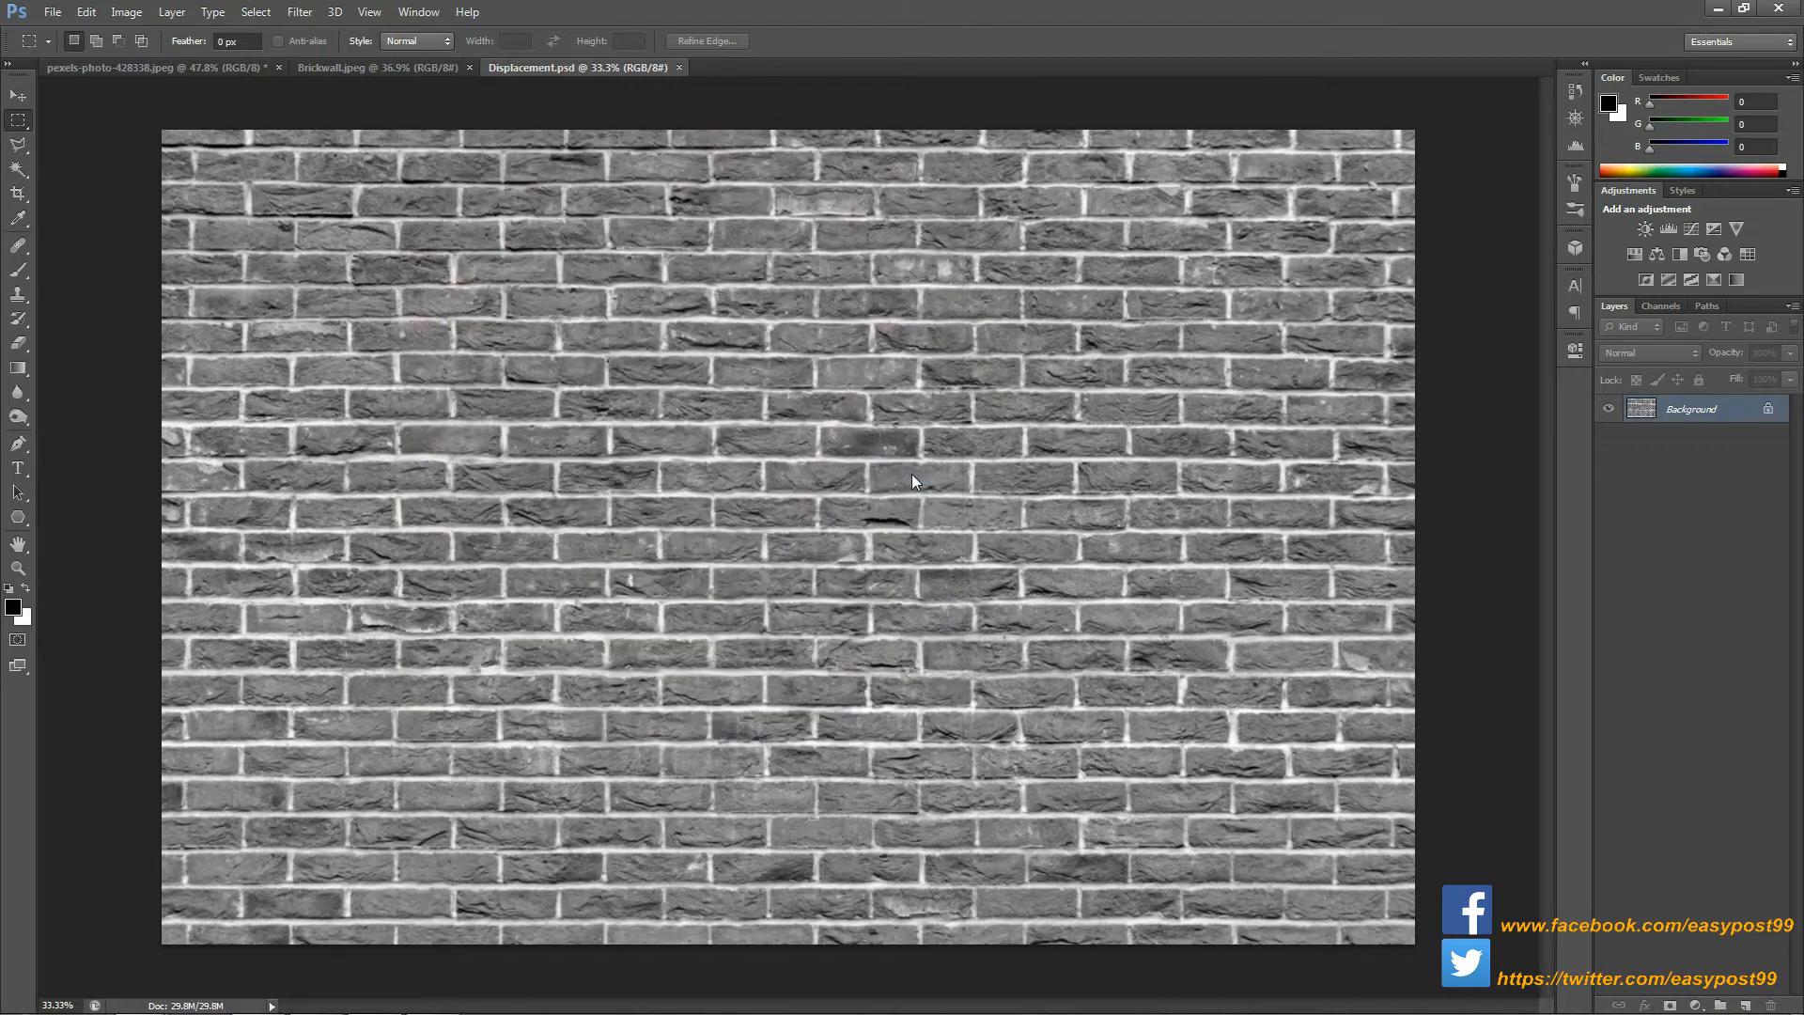
pyautogui.click(677, 67)
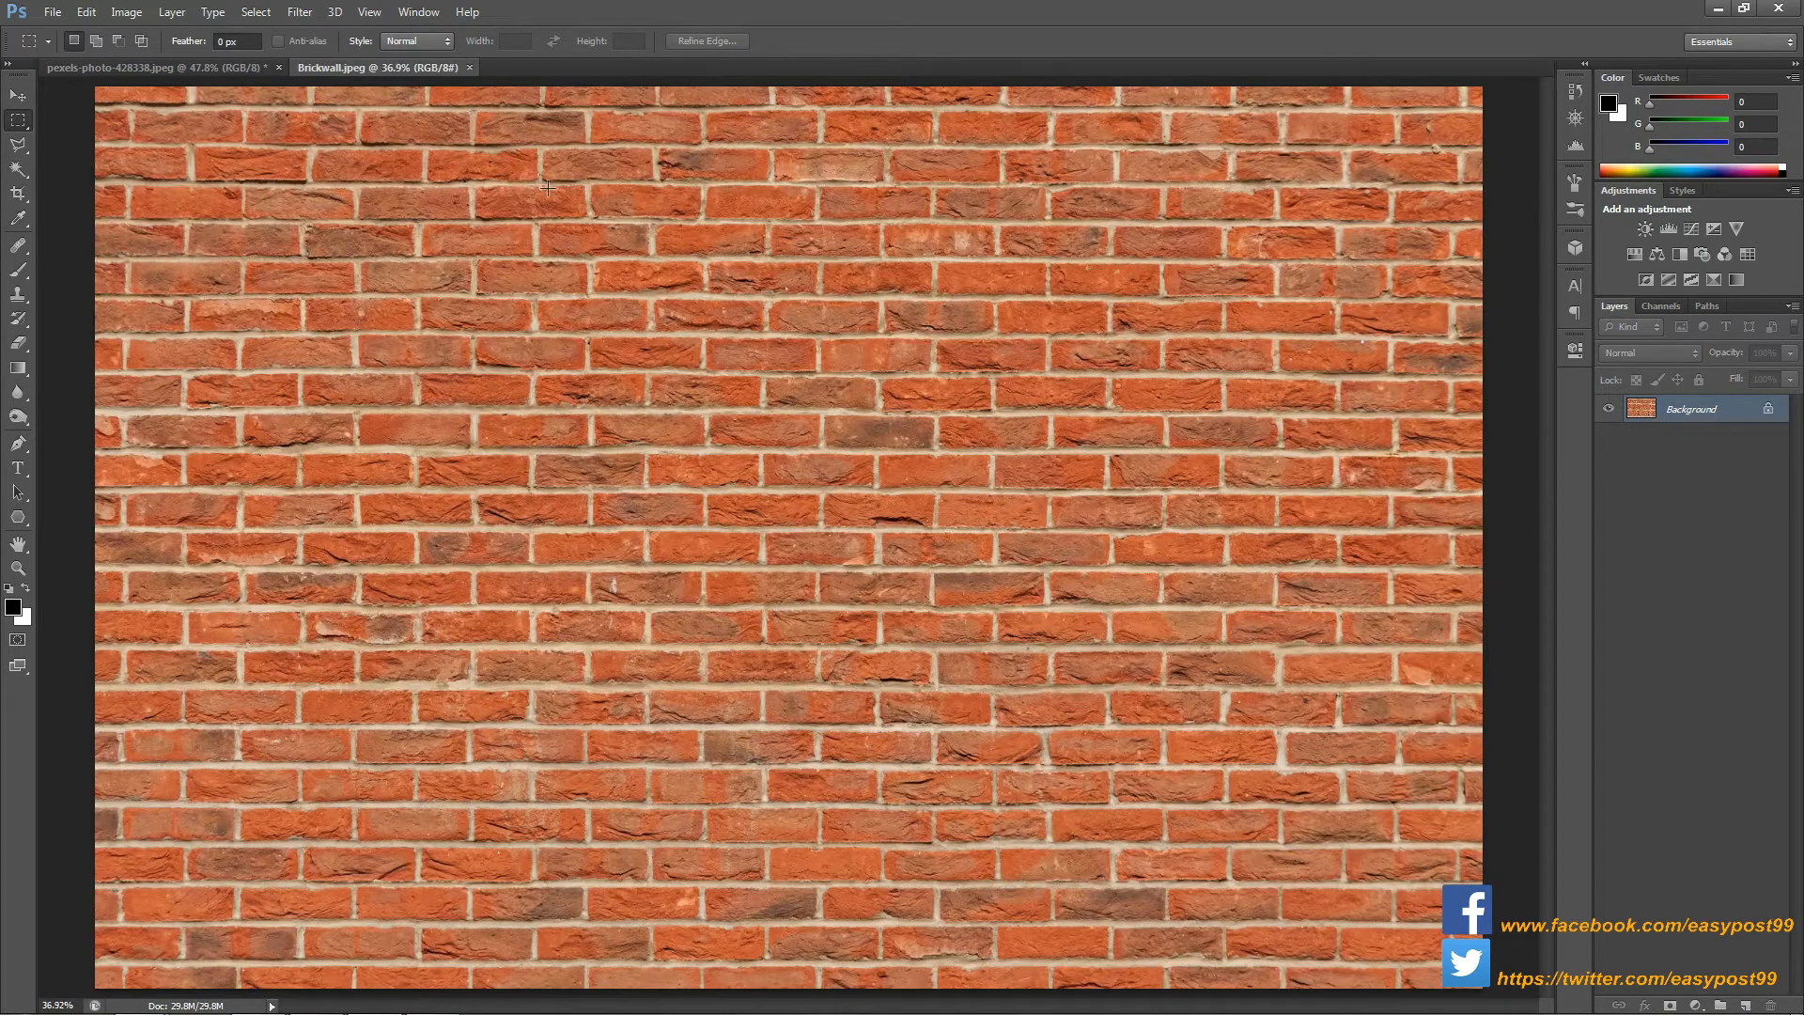
# - In the woman's photo, select the white background with the Magic Wand, adding the gap beside the hair and the shaded area near the floor
pyautogui.click(261, 70)
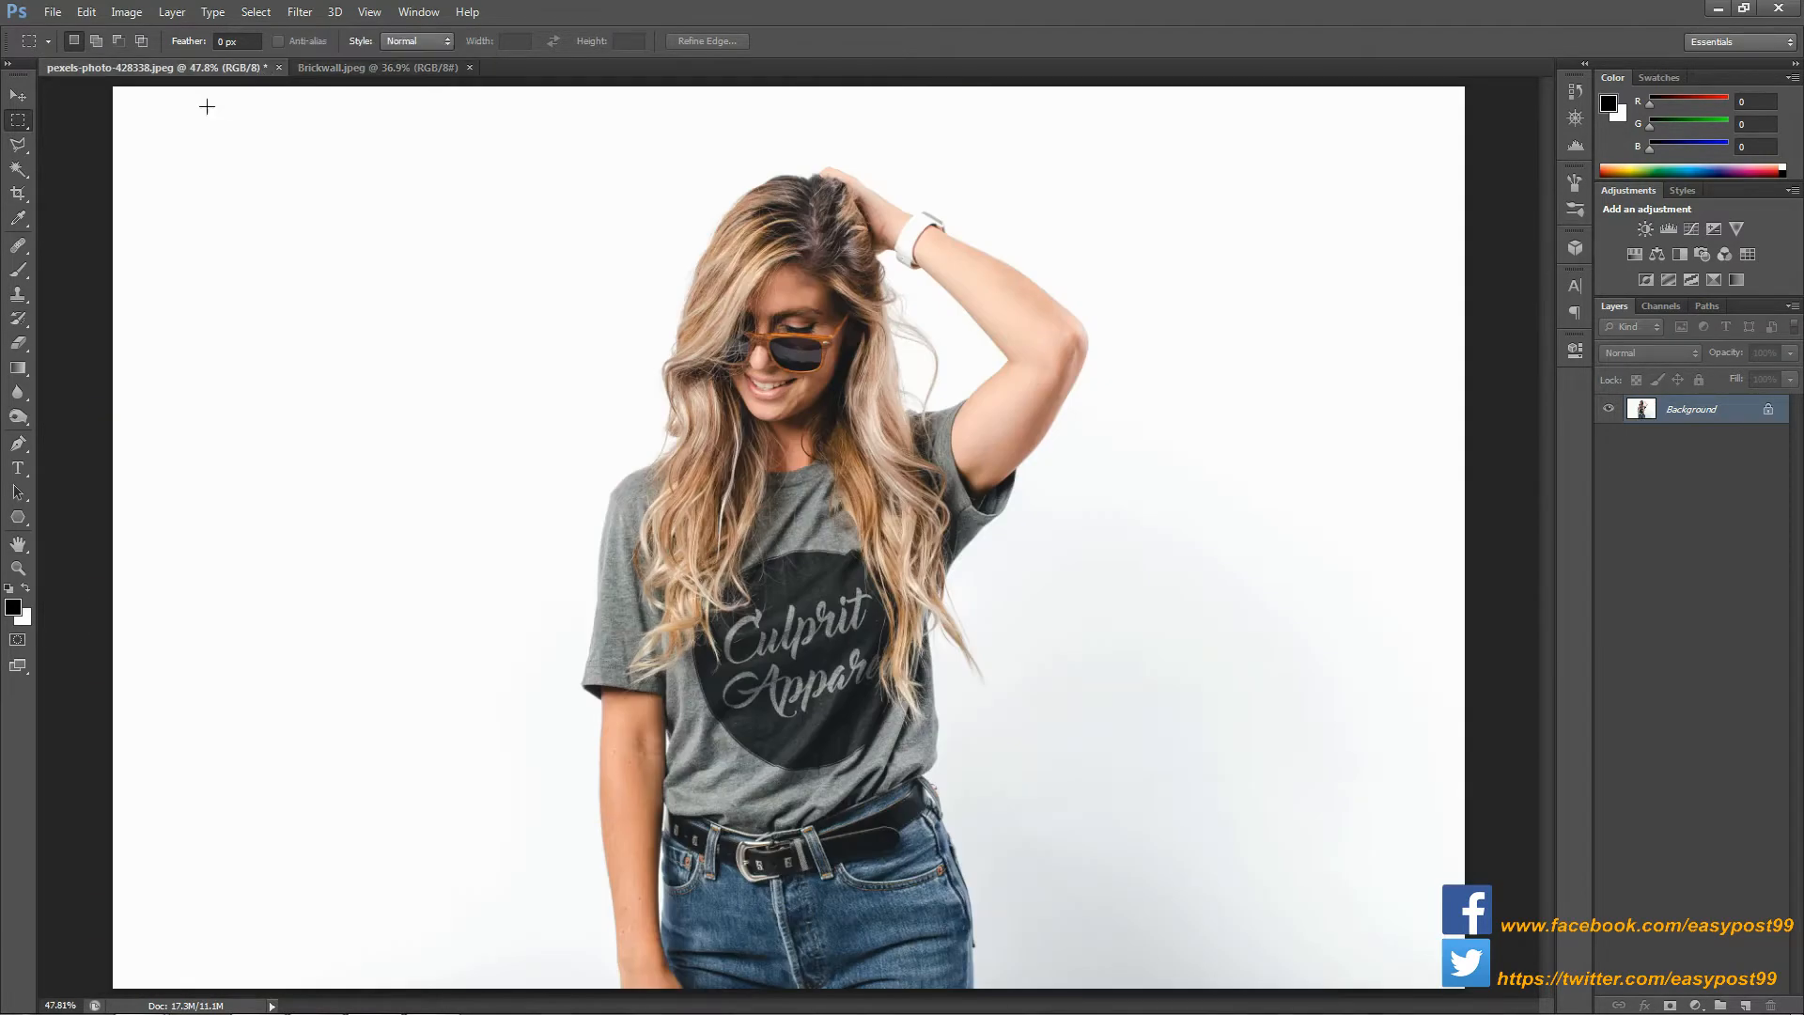
pyautogui.click(29, 174)
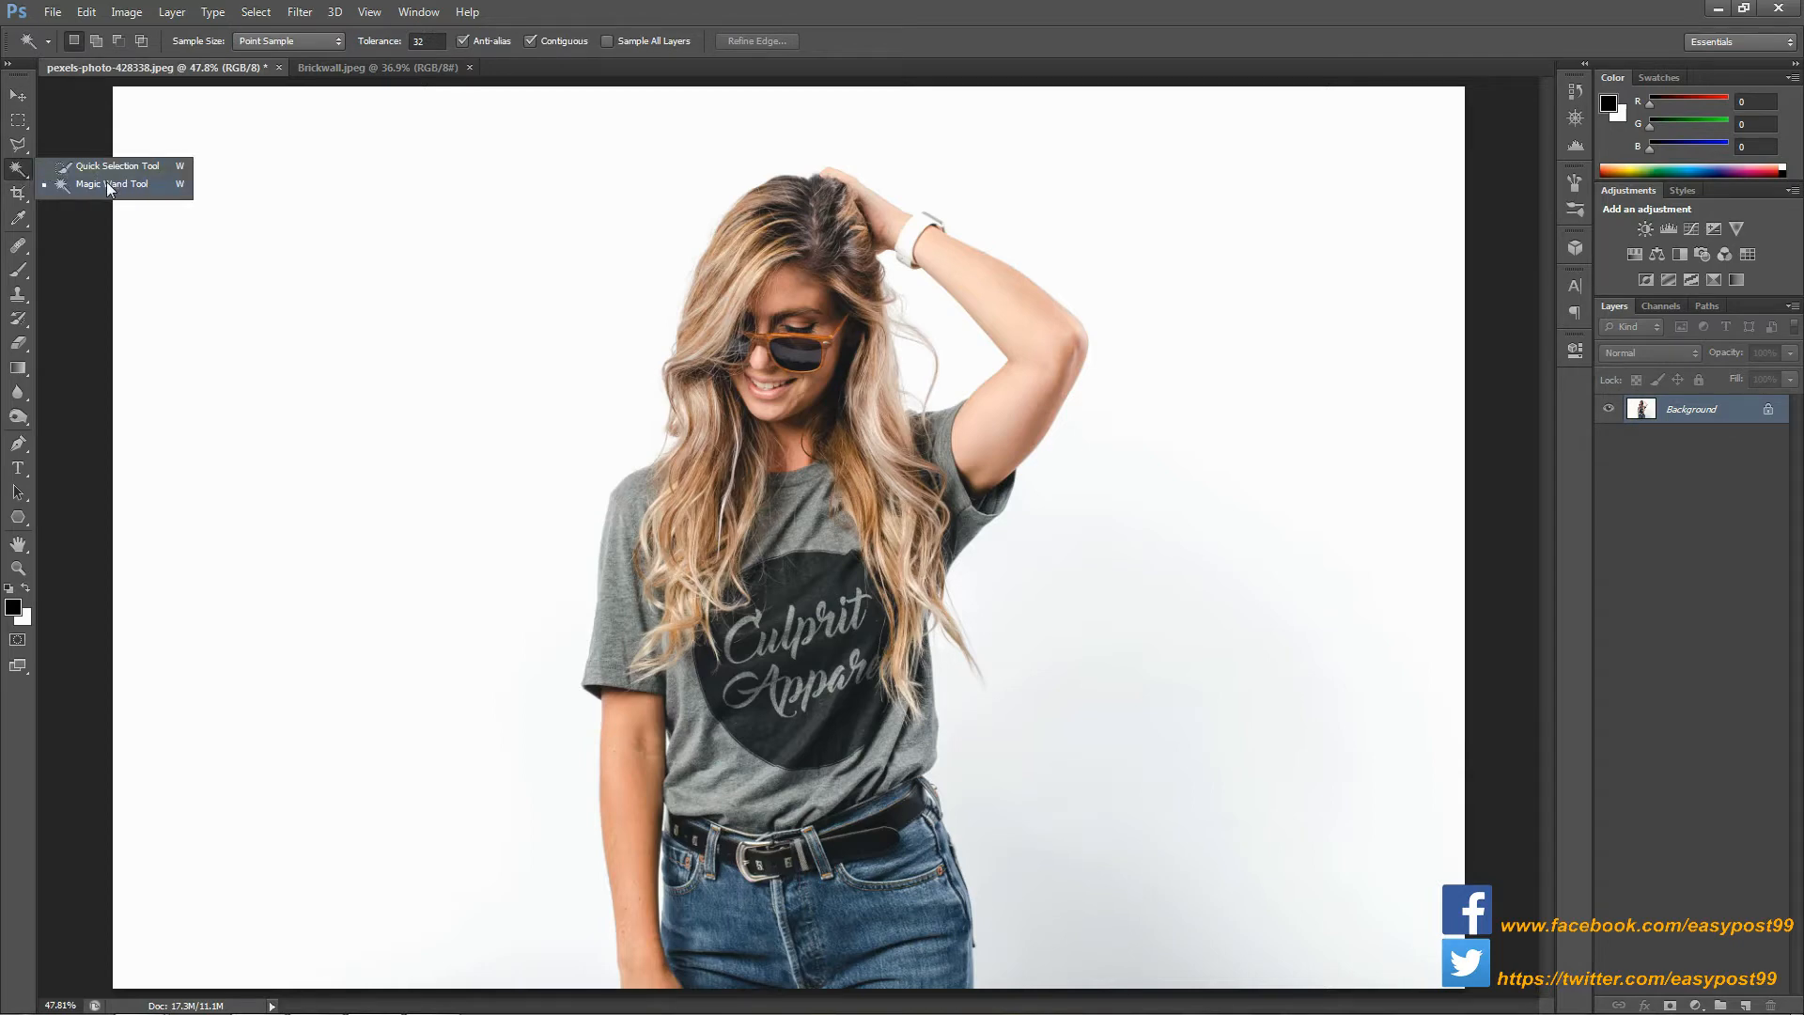
pyautogui.click(109, 186)
pyautogui.click(184, 187)
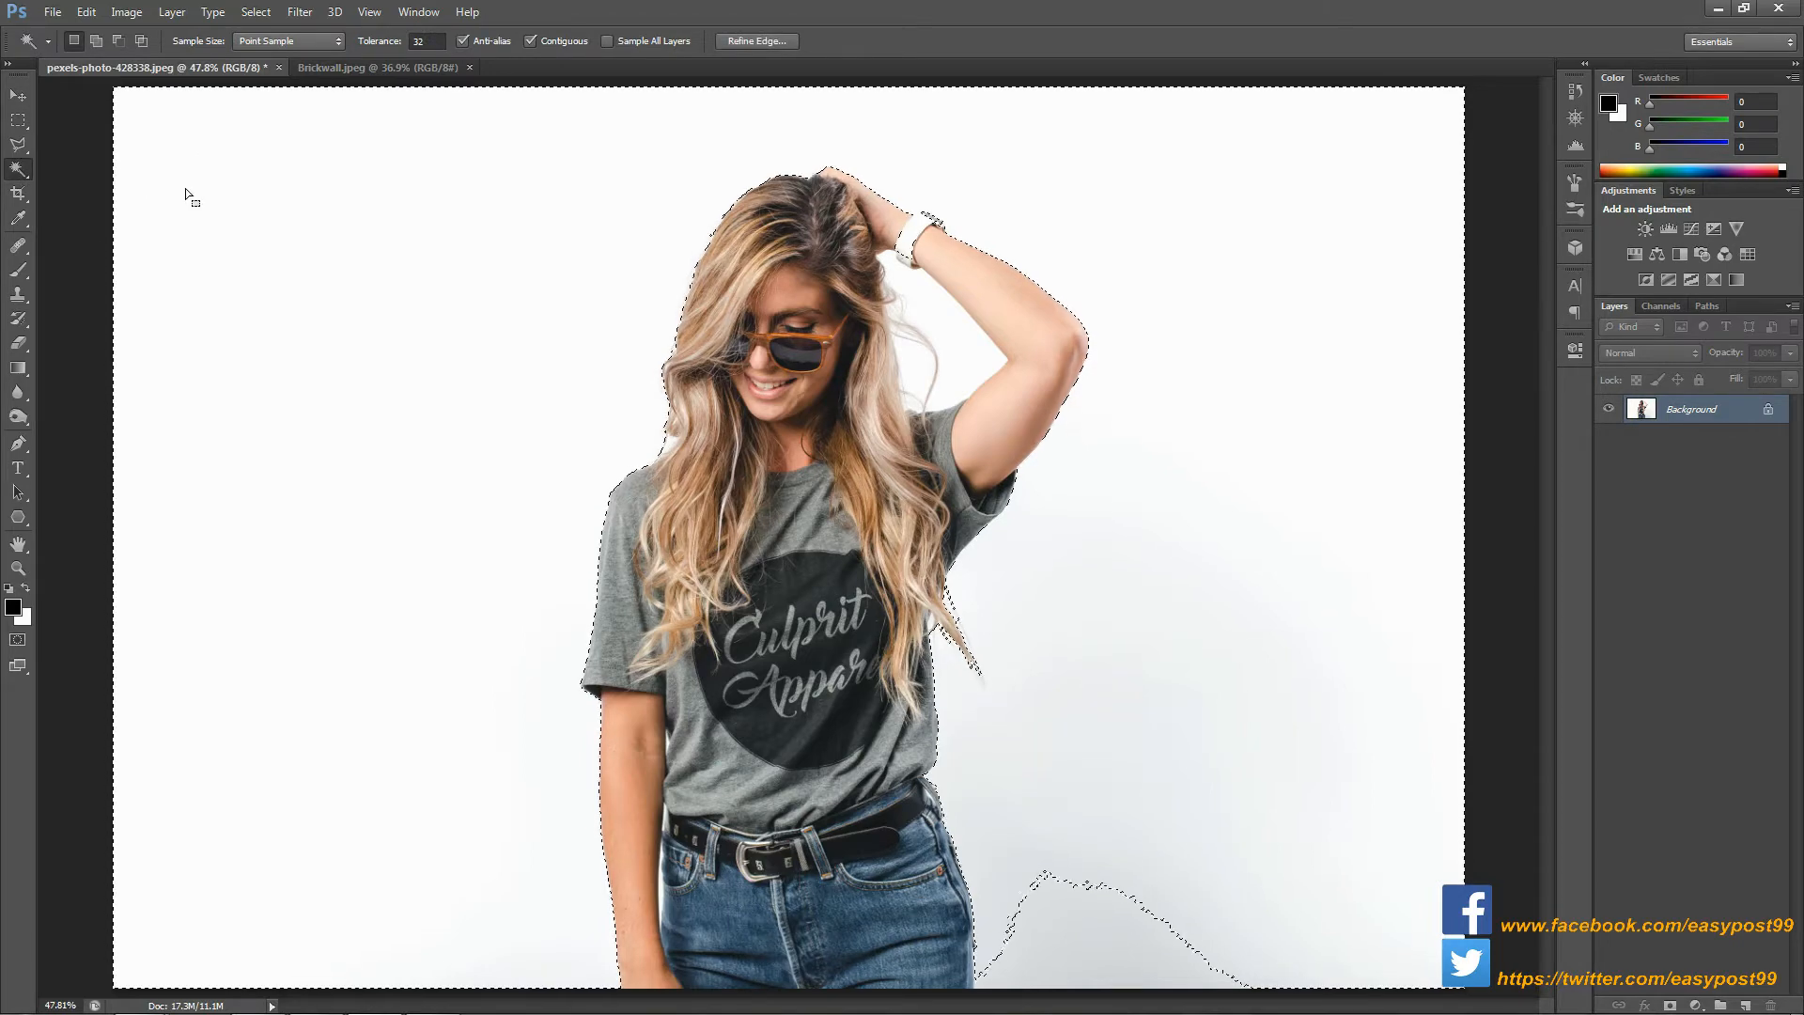
pyautogui.press('shift')
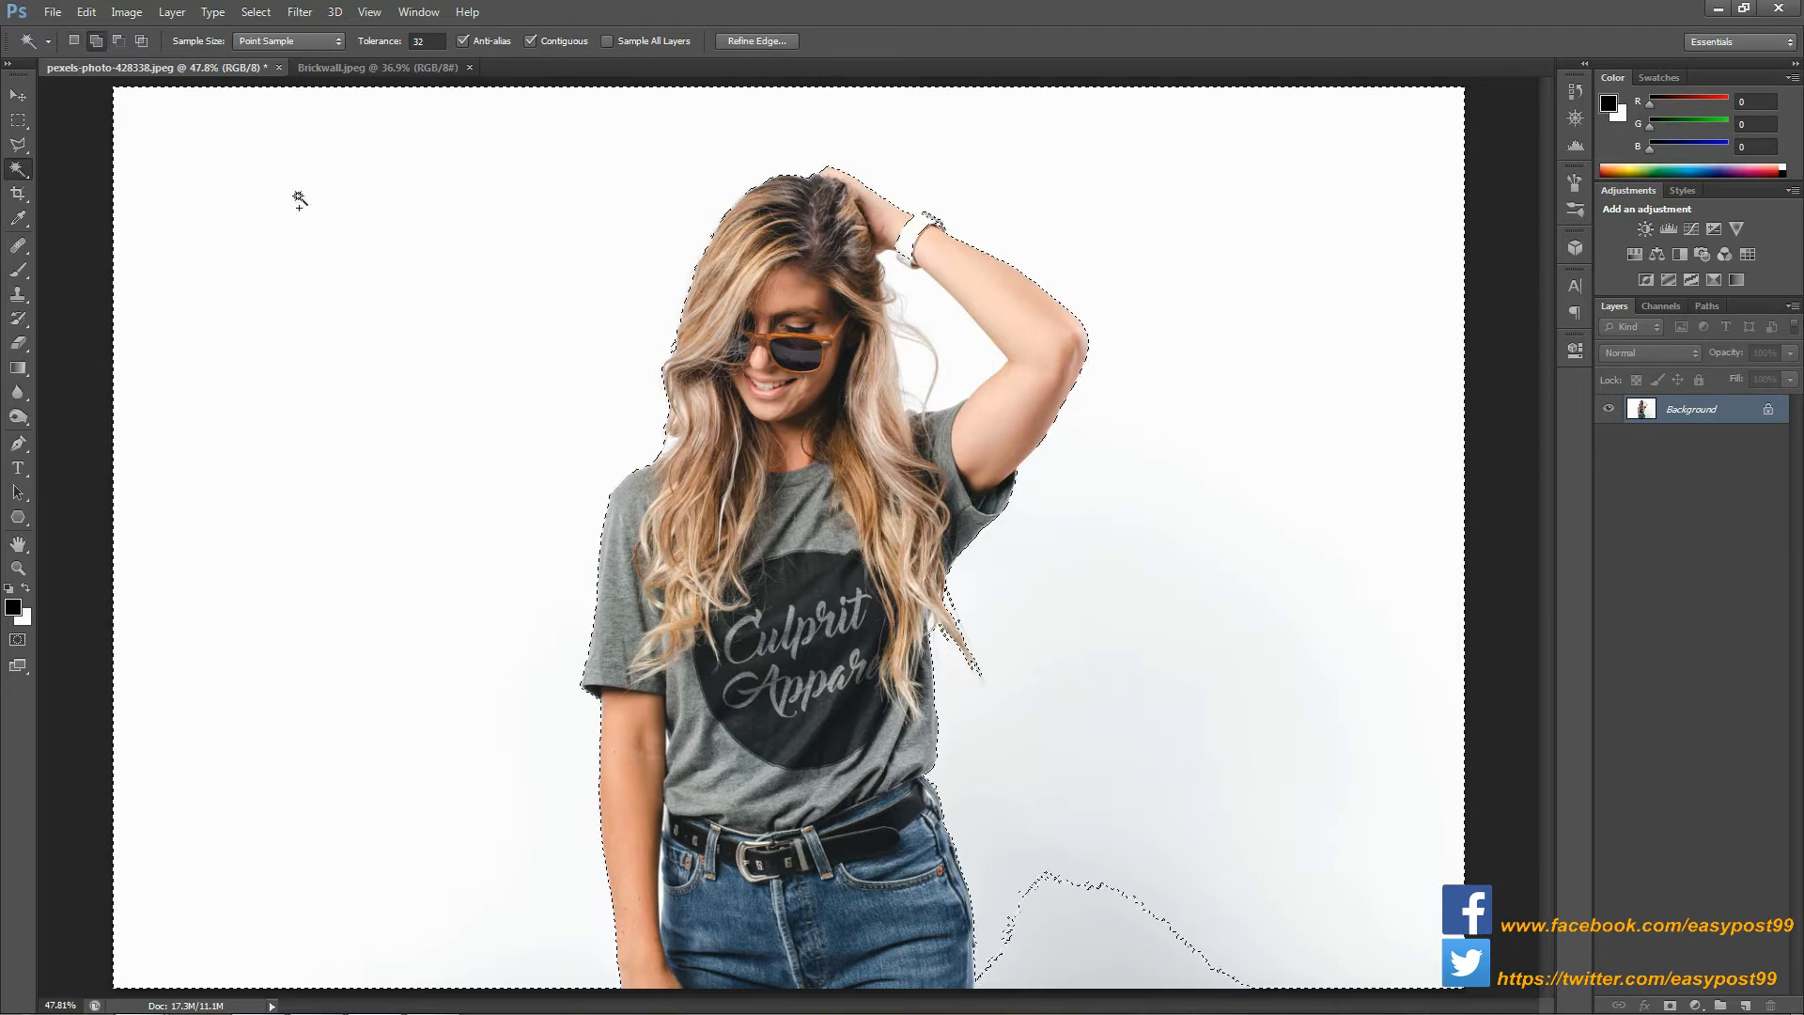
pyautogui.keyDown('shift'); pyautogui.click(914, 378); pyautogui.keyUp('shift')
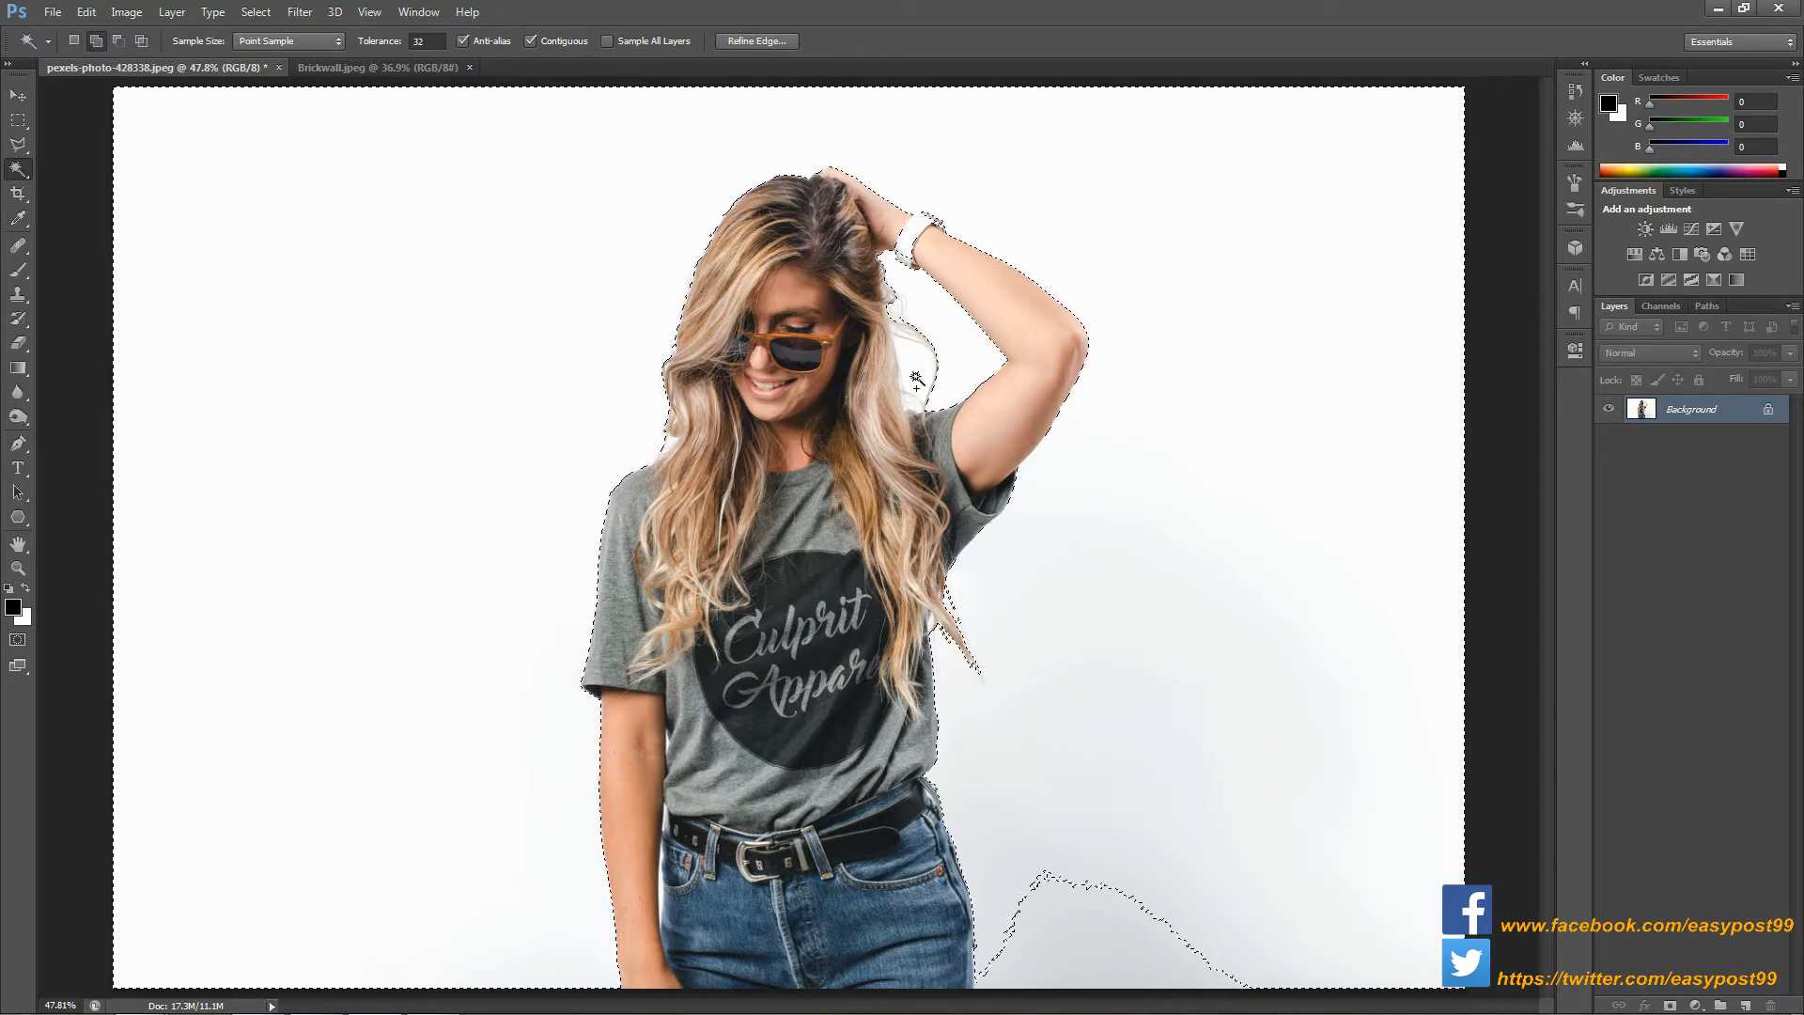
pyautogui.keyDown('shift'); pyautogui.click(1125, 947); pyautogui.keyUp('shift')
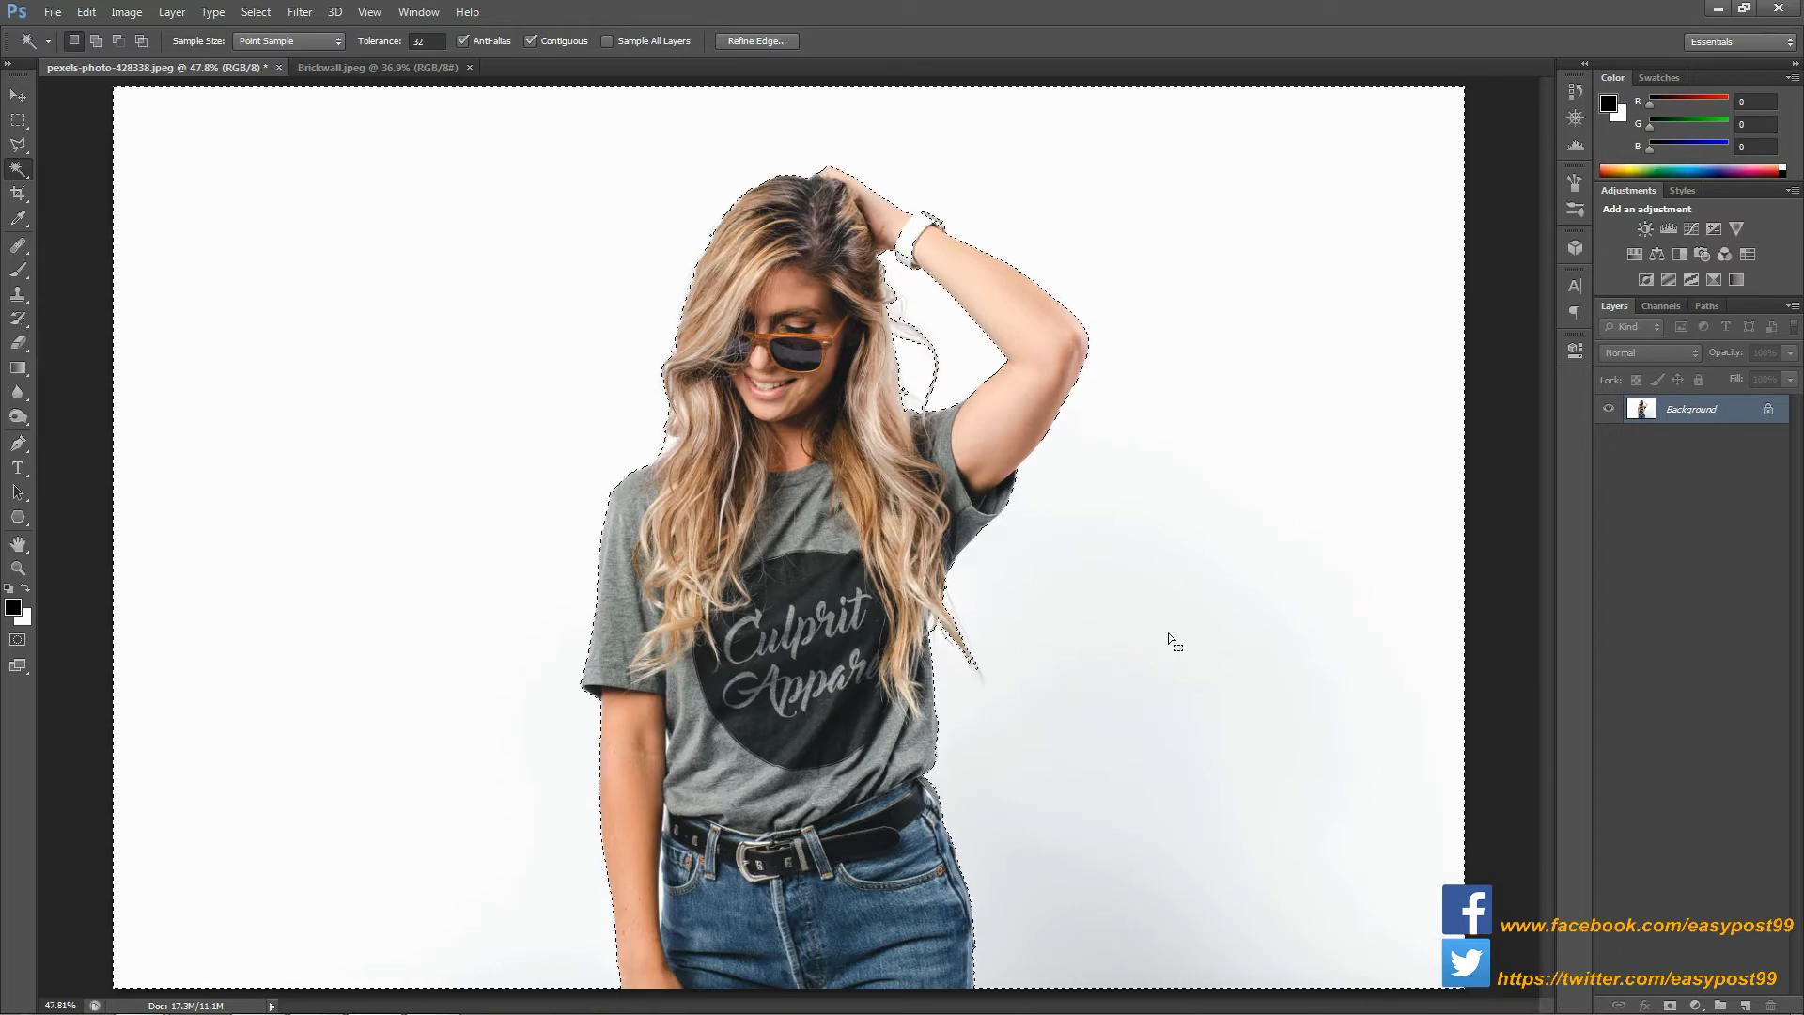
# - Paint over the white wristwatch in Quick Mask mode to exclude it from the background selection
pyautogui.press('q')
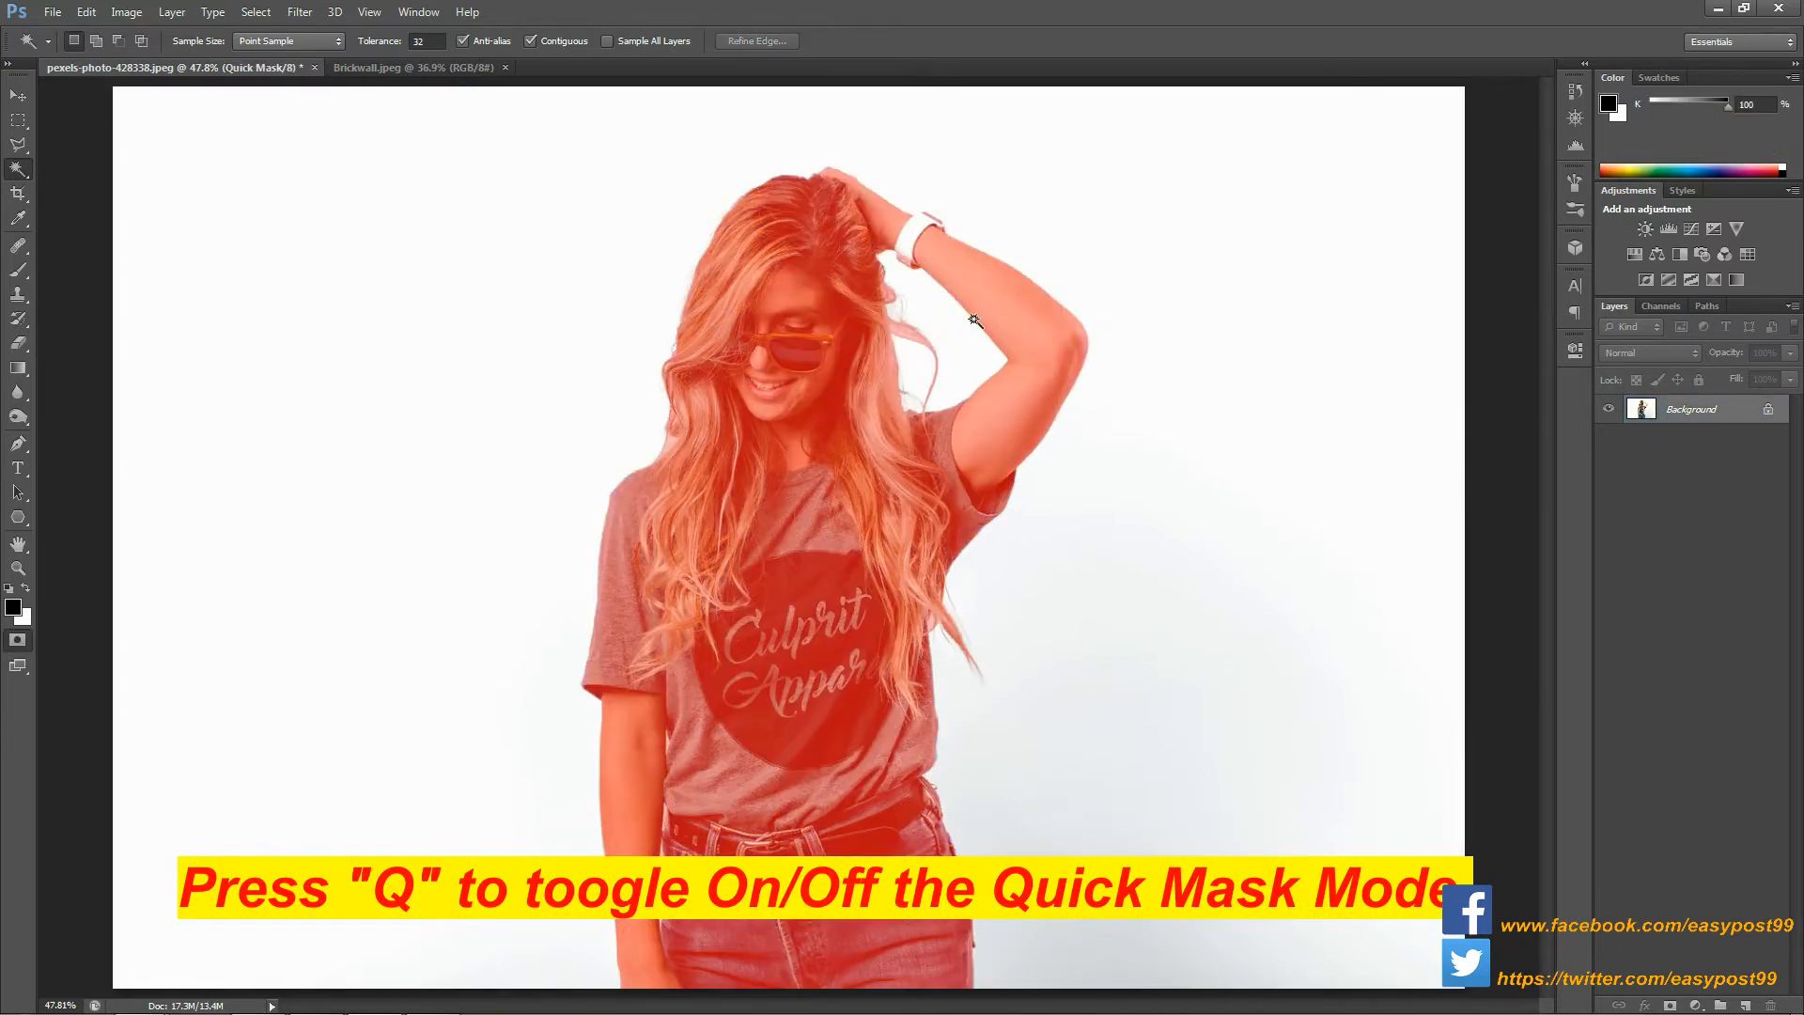
pyautogui.press('b')
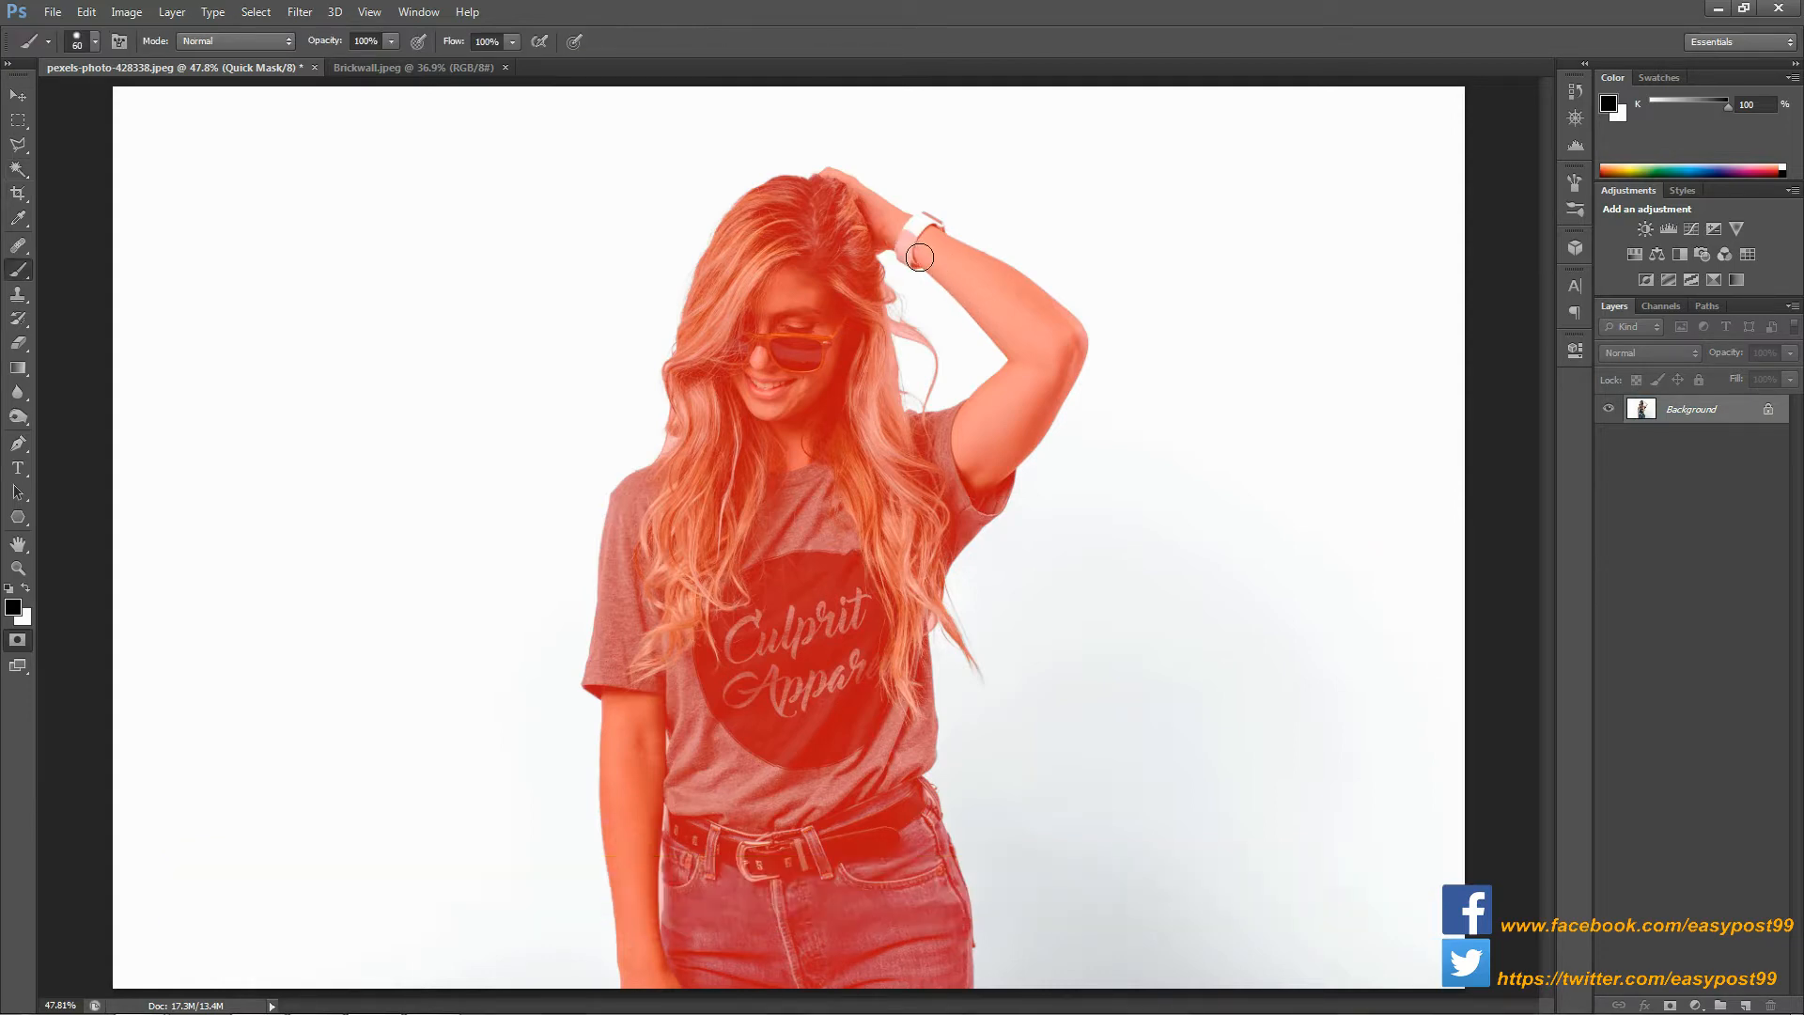
pyautogui.moveTo(920, 256)
pyautogui.mouseDown()
pyautogui.moveTo(921, 225)
pyautogui.moveTo(933, 246)
pyautogui.mouseUp()
pyautogui.press('q')
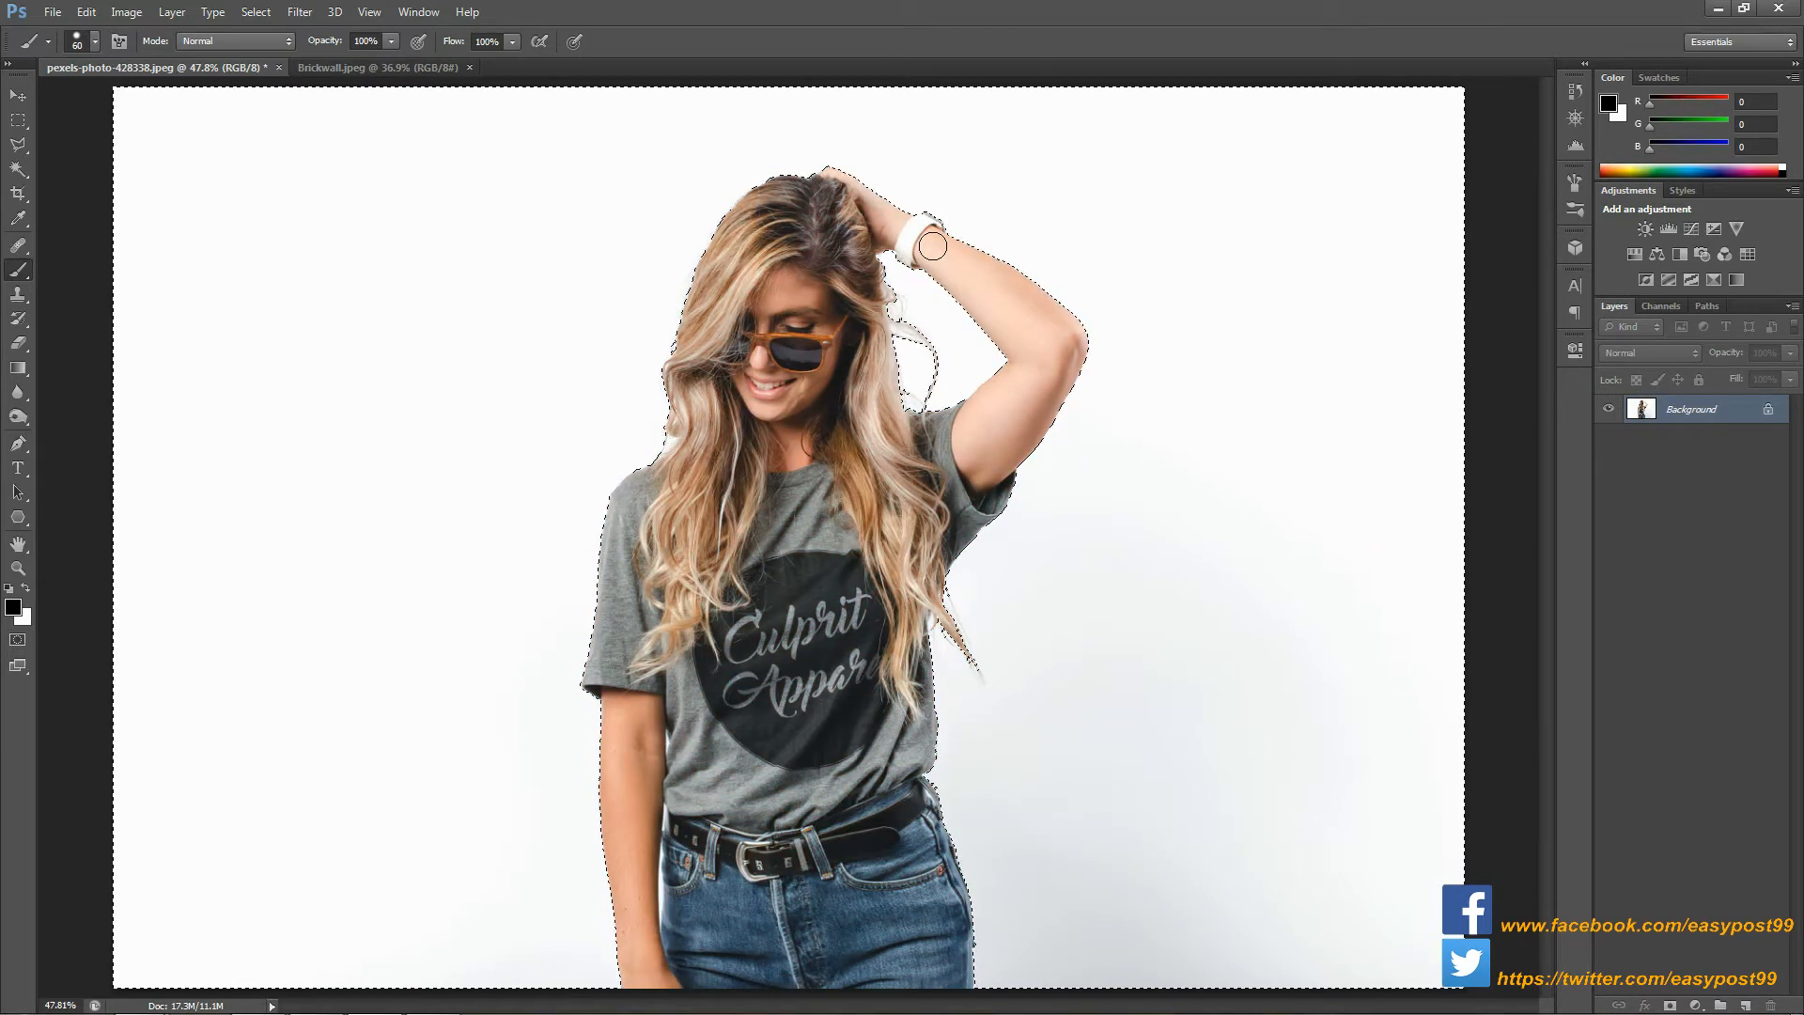
# - Invert the selection and copy the woman onto a new layer
pyautogui.hotkey('ctrl', 'shift', 'i')
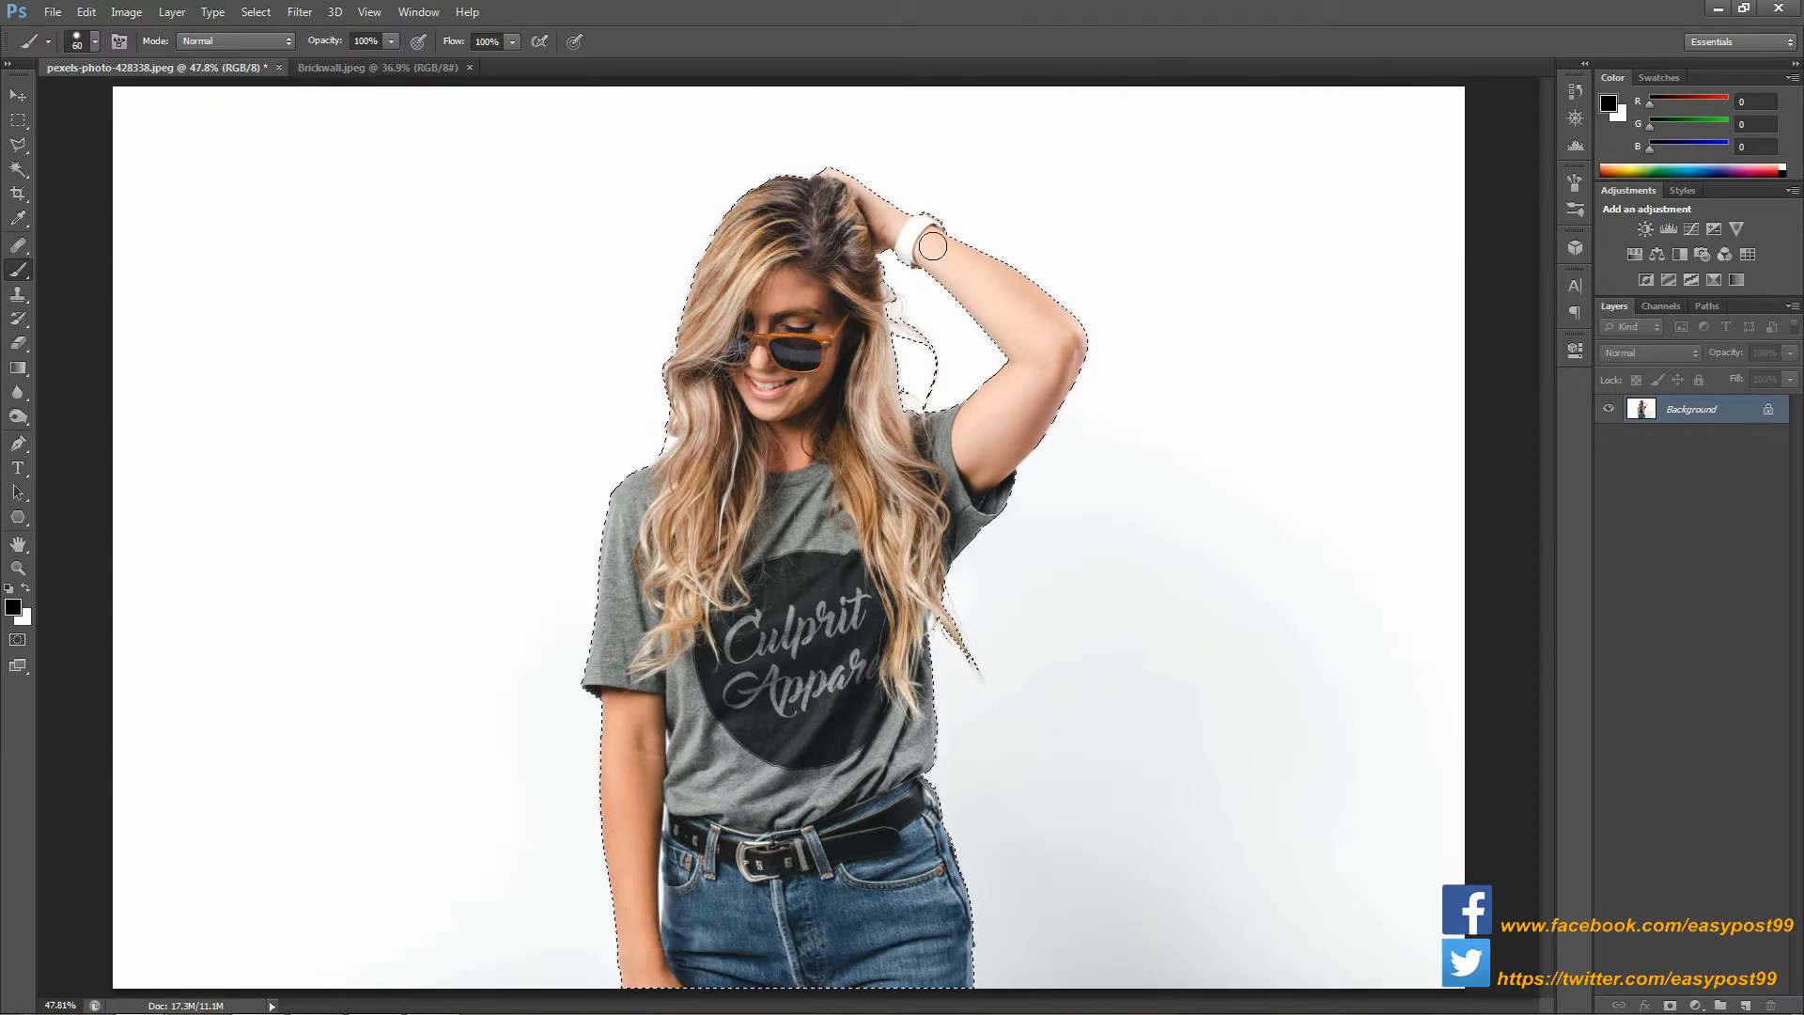
pyautogui.hotkey('ctrl', 'j')
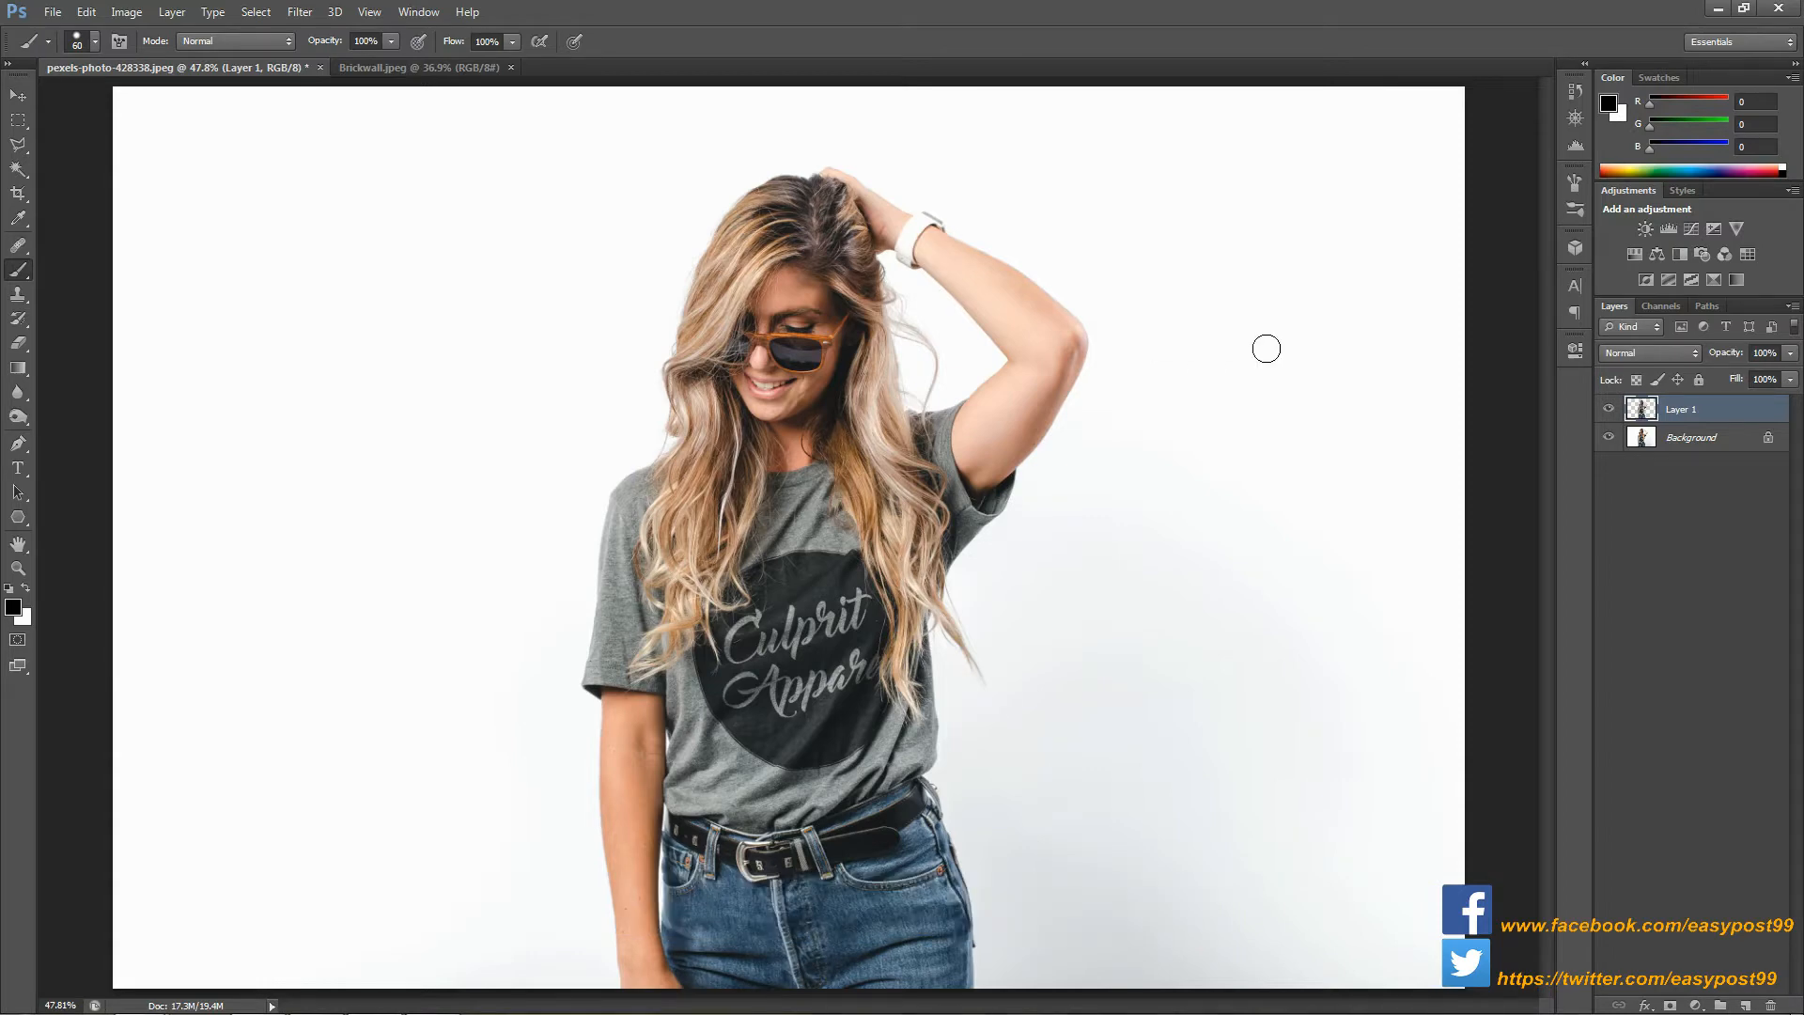
# - Move the cut-out woman into the Brickwall document and scale her proportionally to about 119%
pyautogui.press('v')
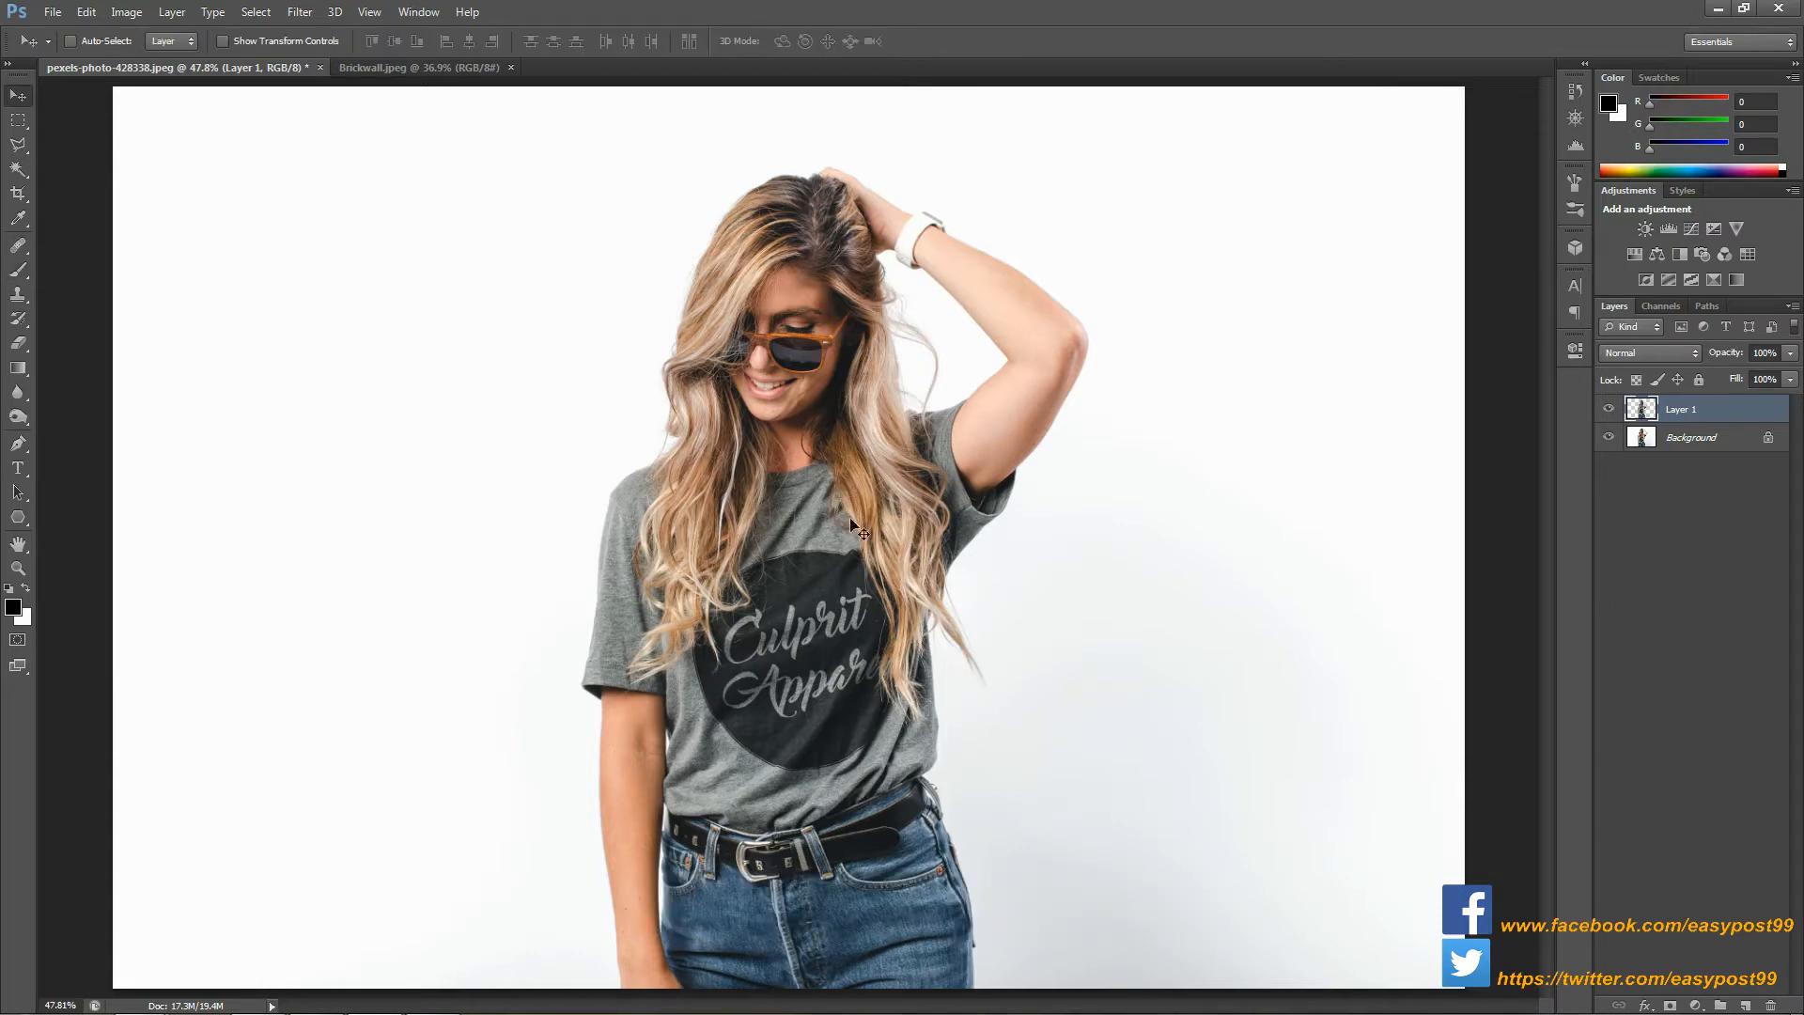
pyautogui.moveTo(805, 577); pyautogui.dragTo(853, 640)
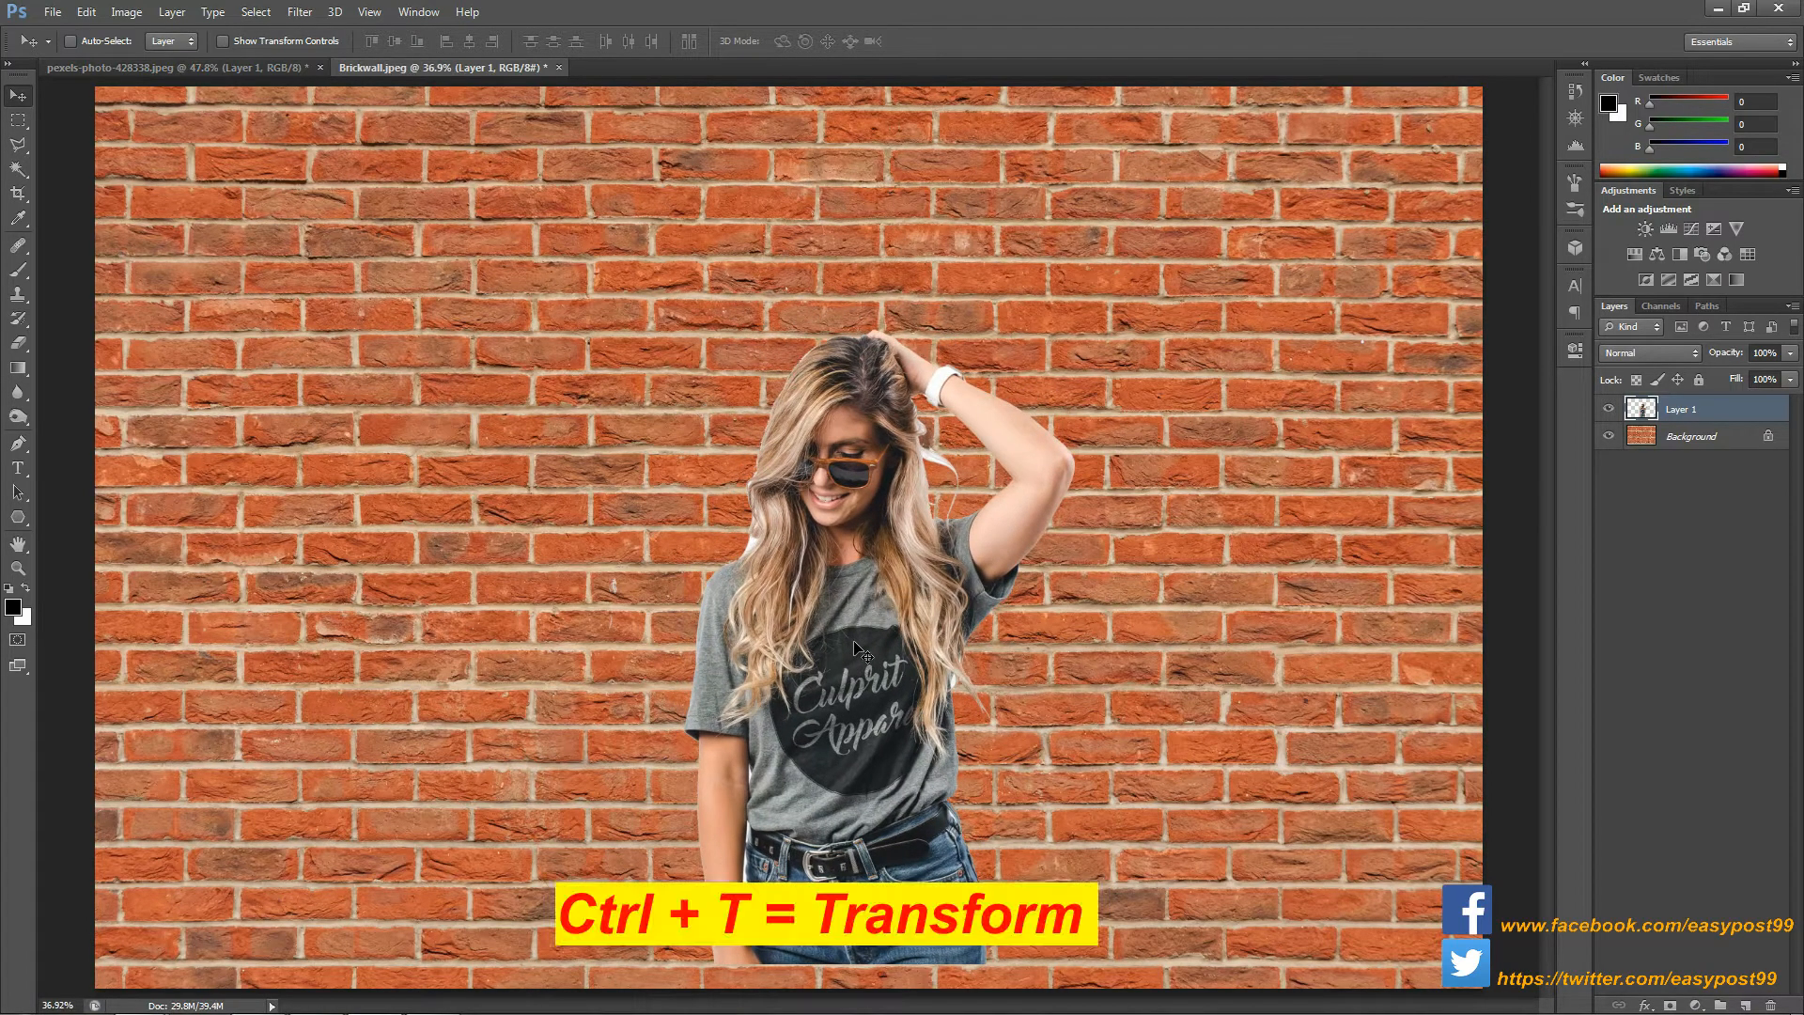
pyautogui.hotkey('ctrl', 't')
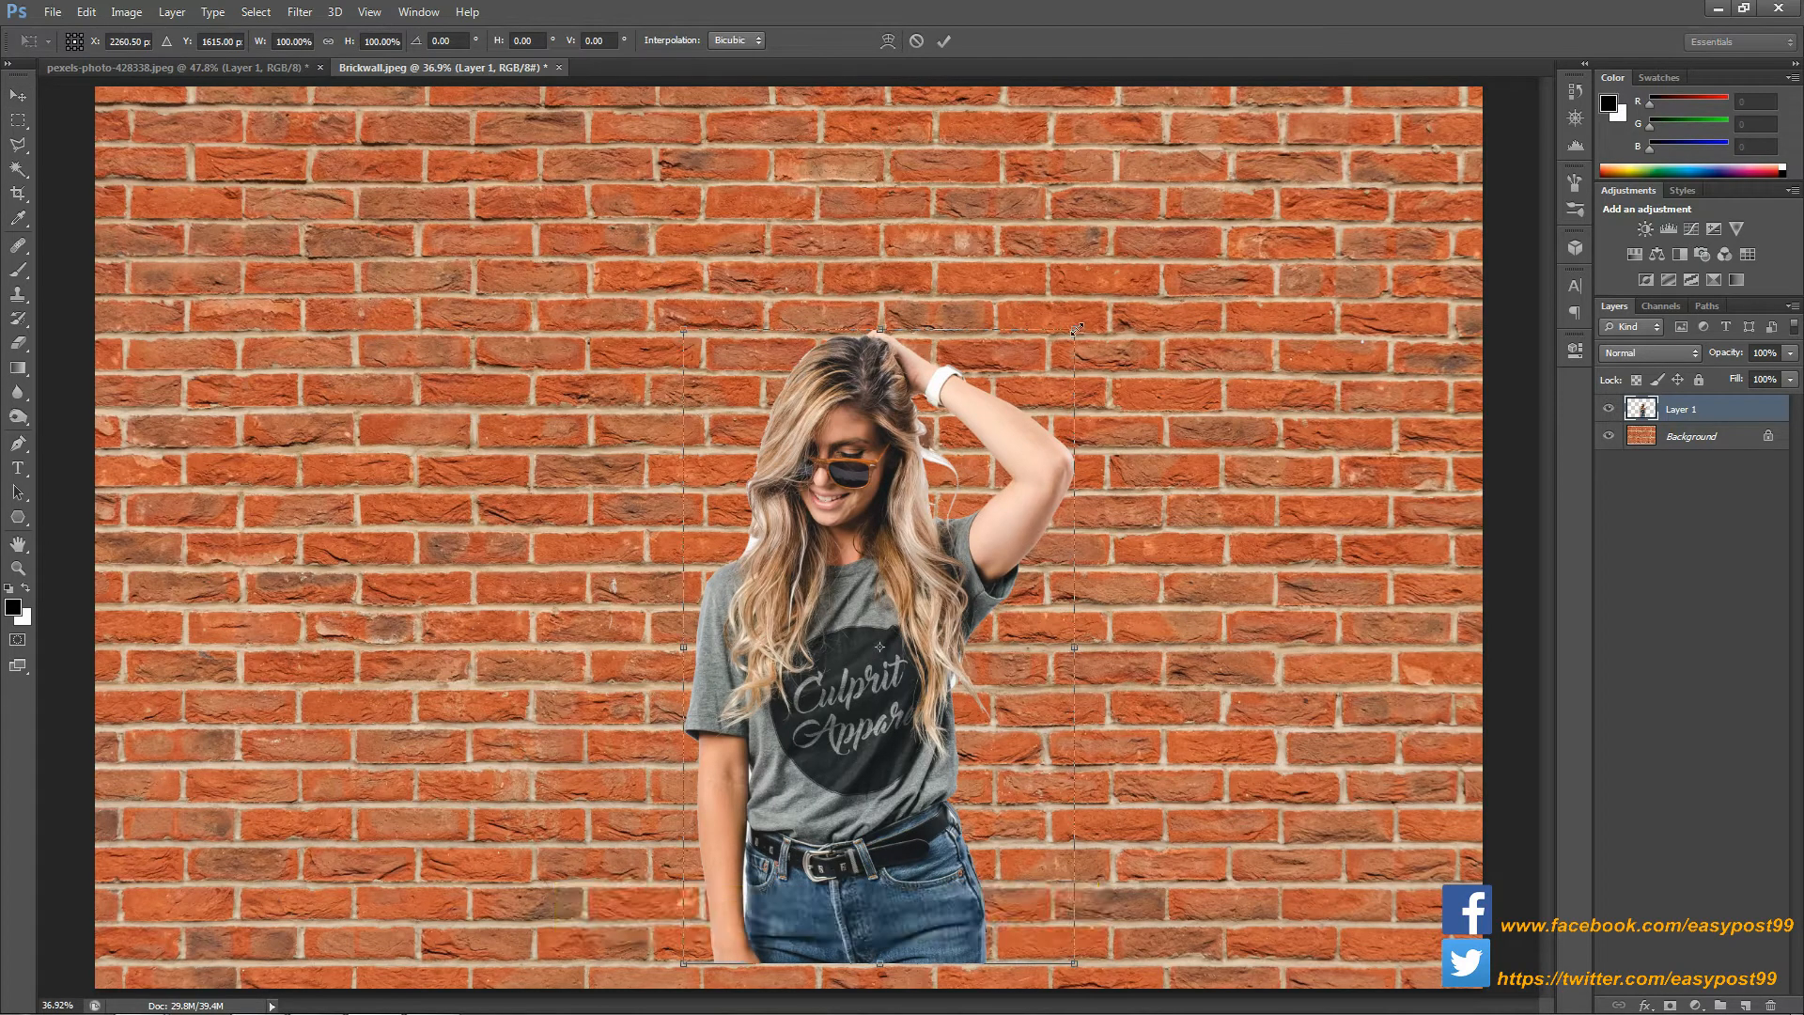
pyautogui.moveTo(1081, 318); pyautogui.dragTo(1185, 228)
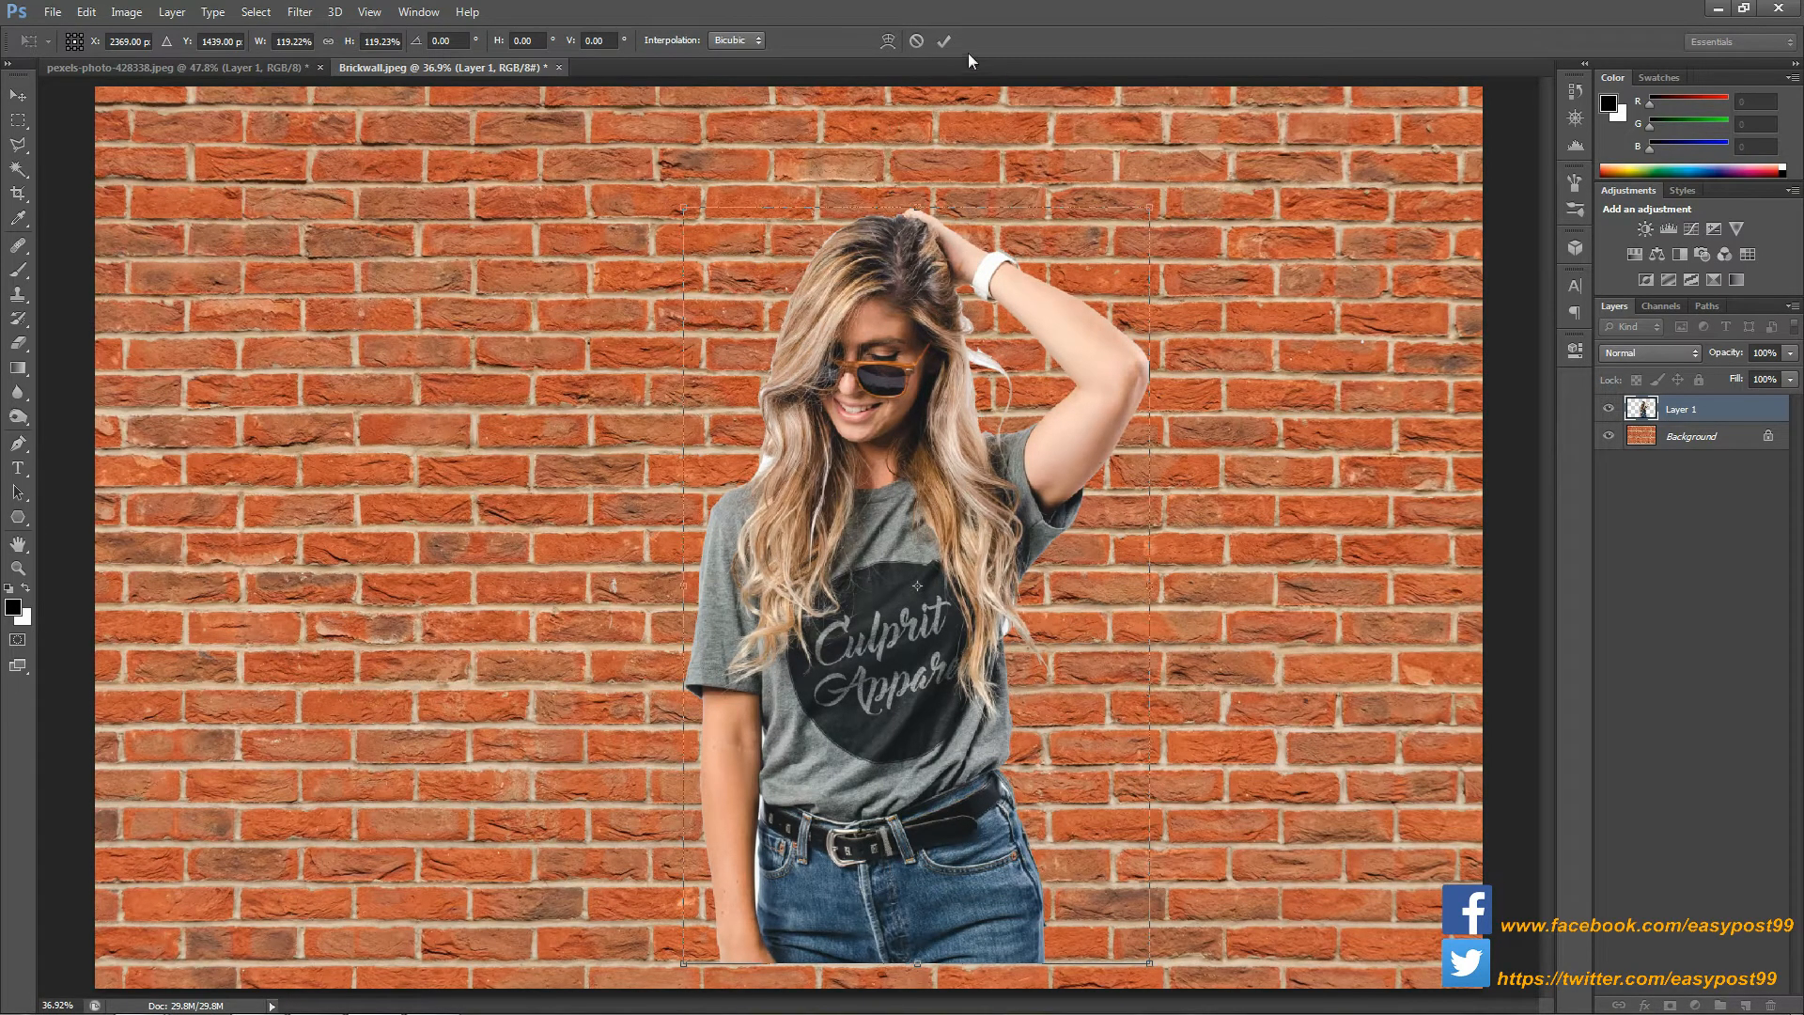
pyautogui.click(944, 41)
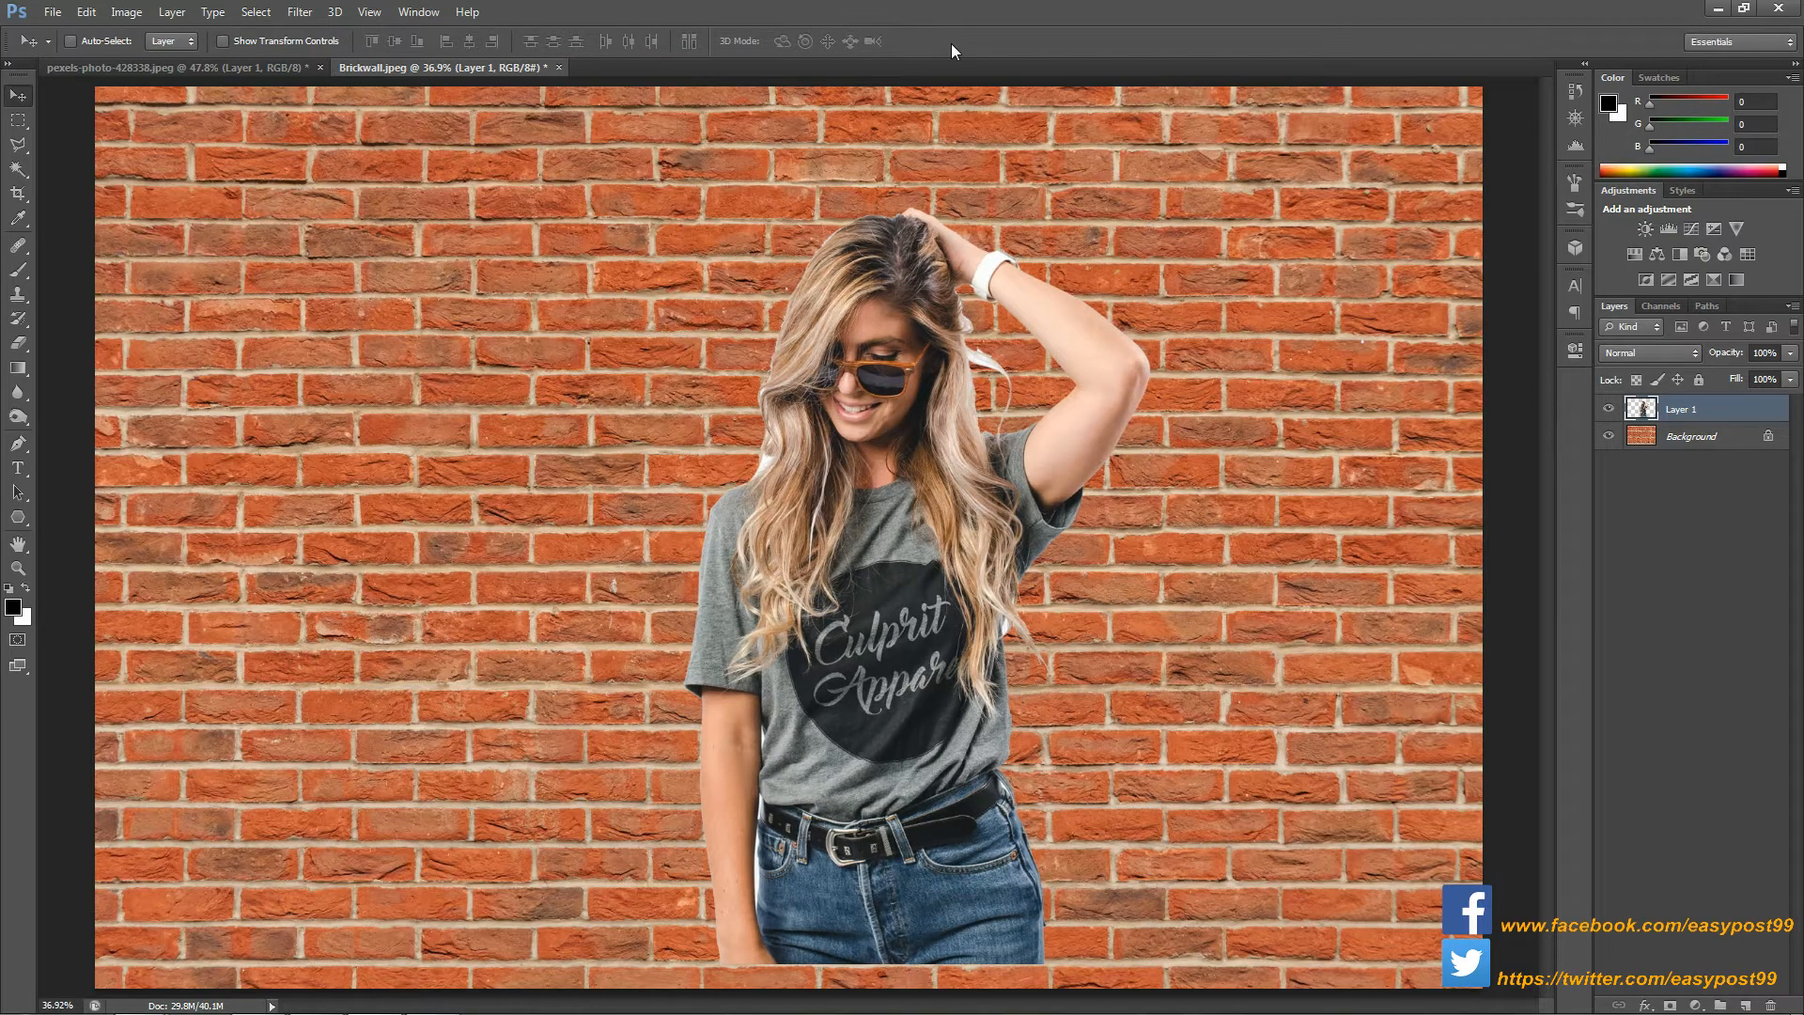
# - Add a 12 px black outside Stroke layer style to the cut-out woman
pyautogui.rightClick(1716, 410)
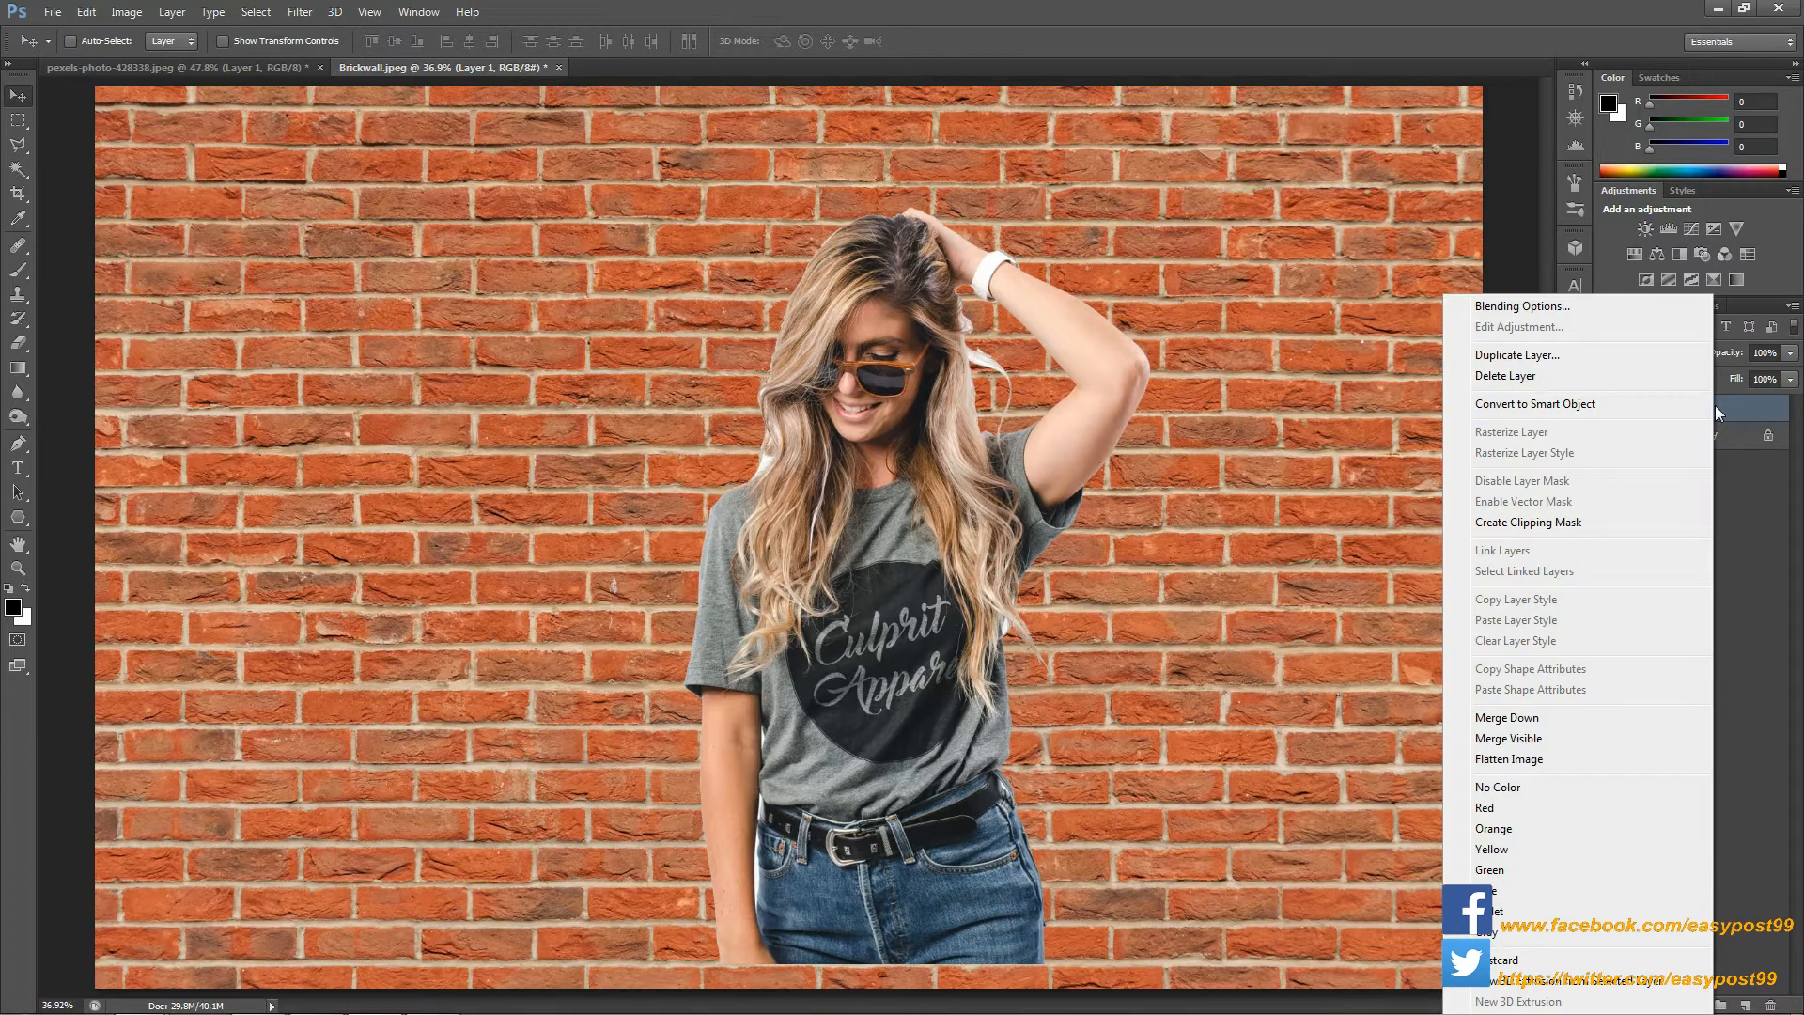
pyautogui.click(1541, 308)
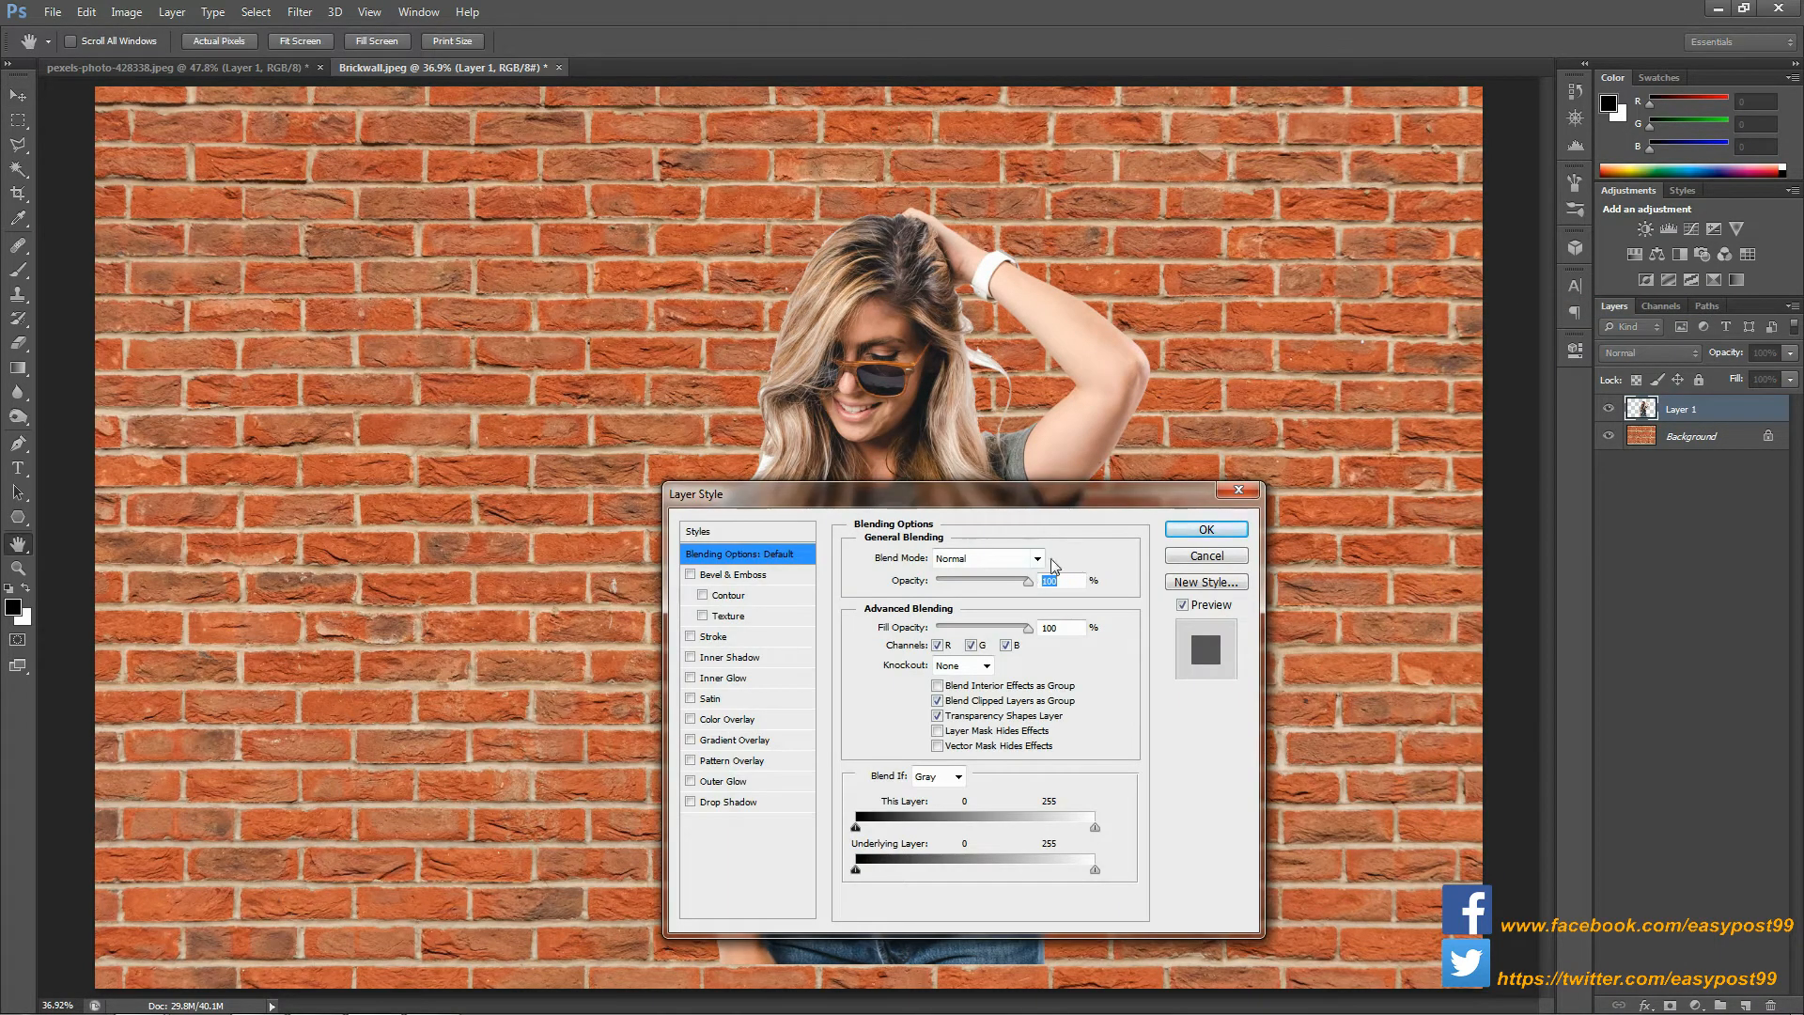
pyautogui.click(731, 639)
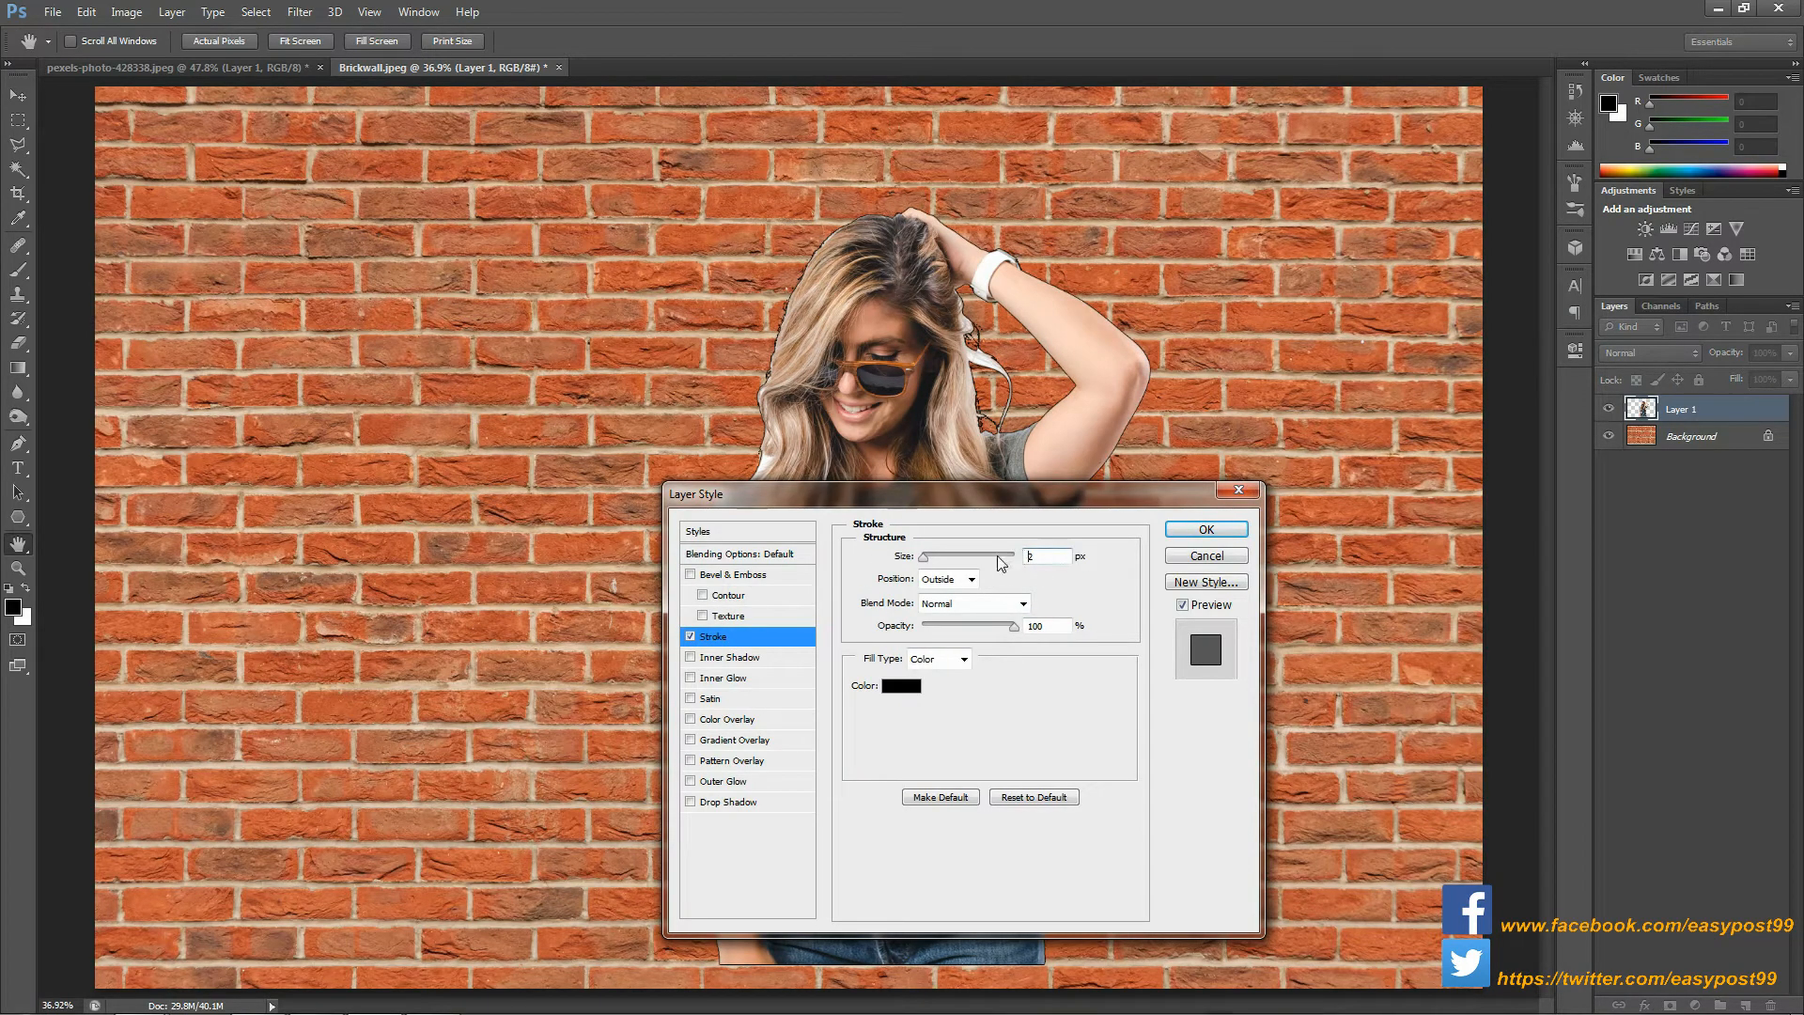
pyautogui.write('1')
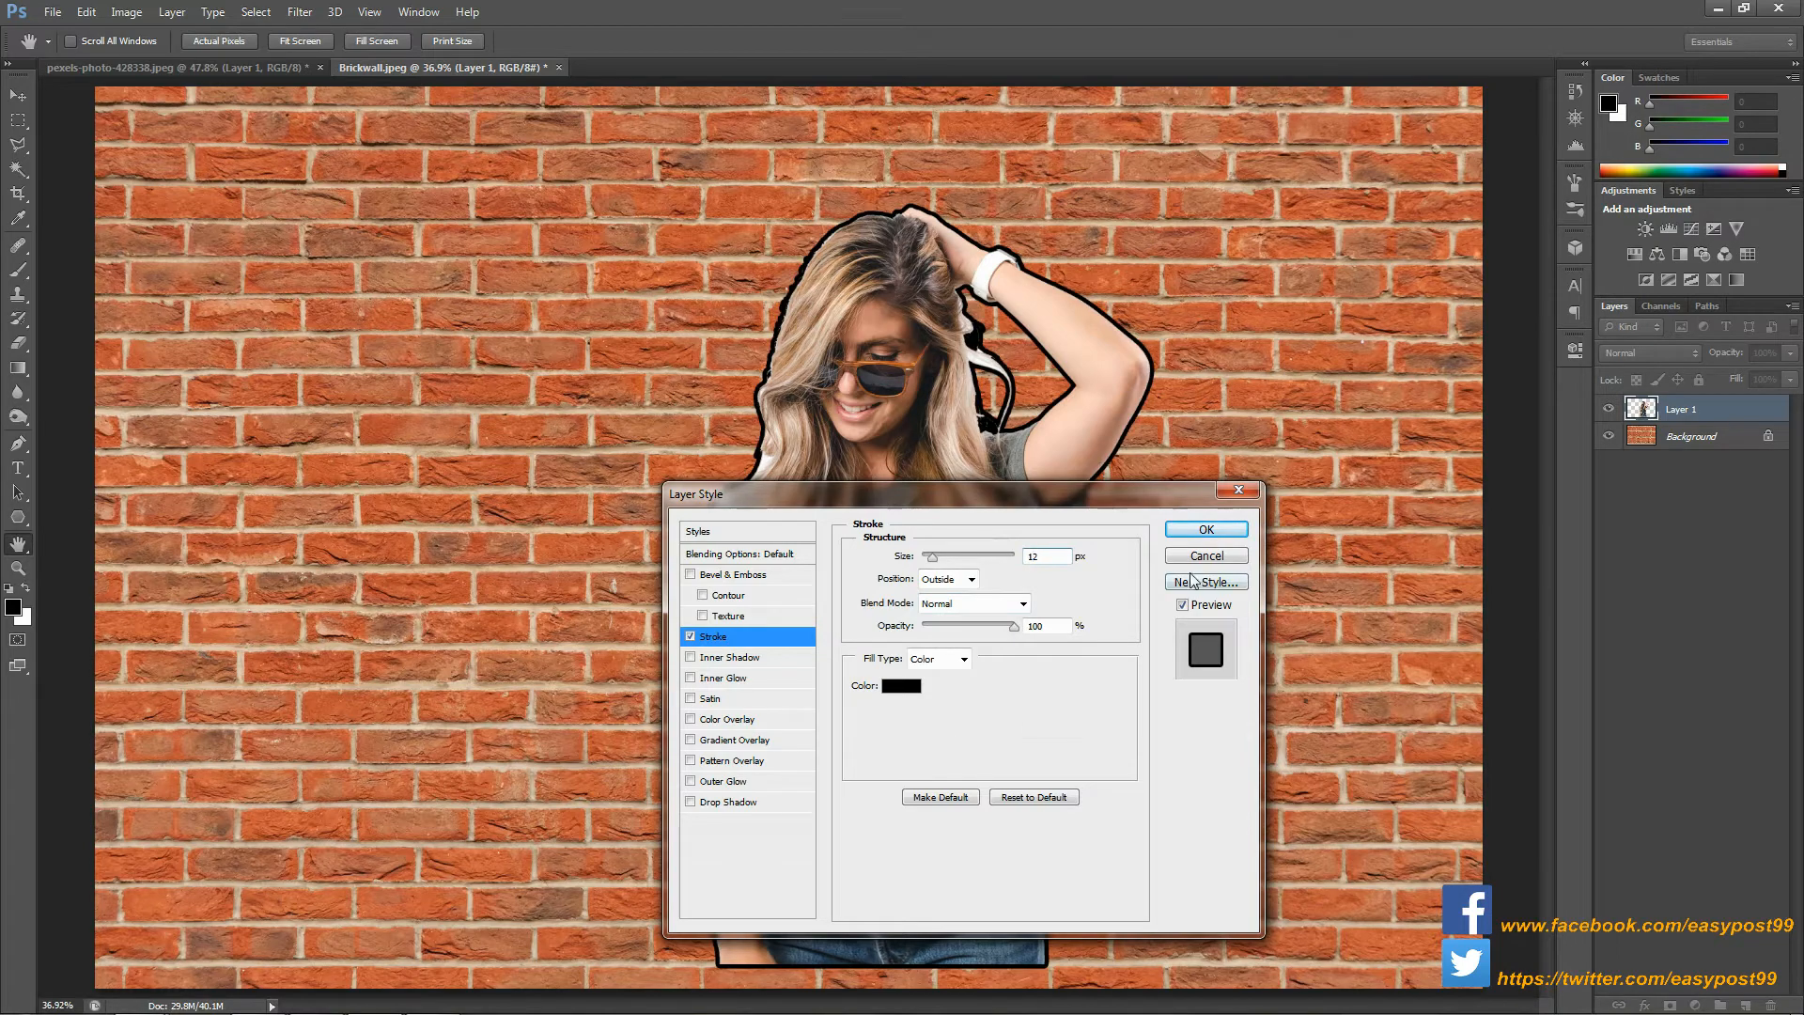
pyautogui.click(1194, 532)
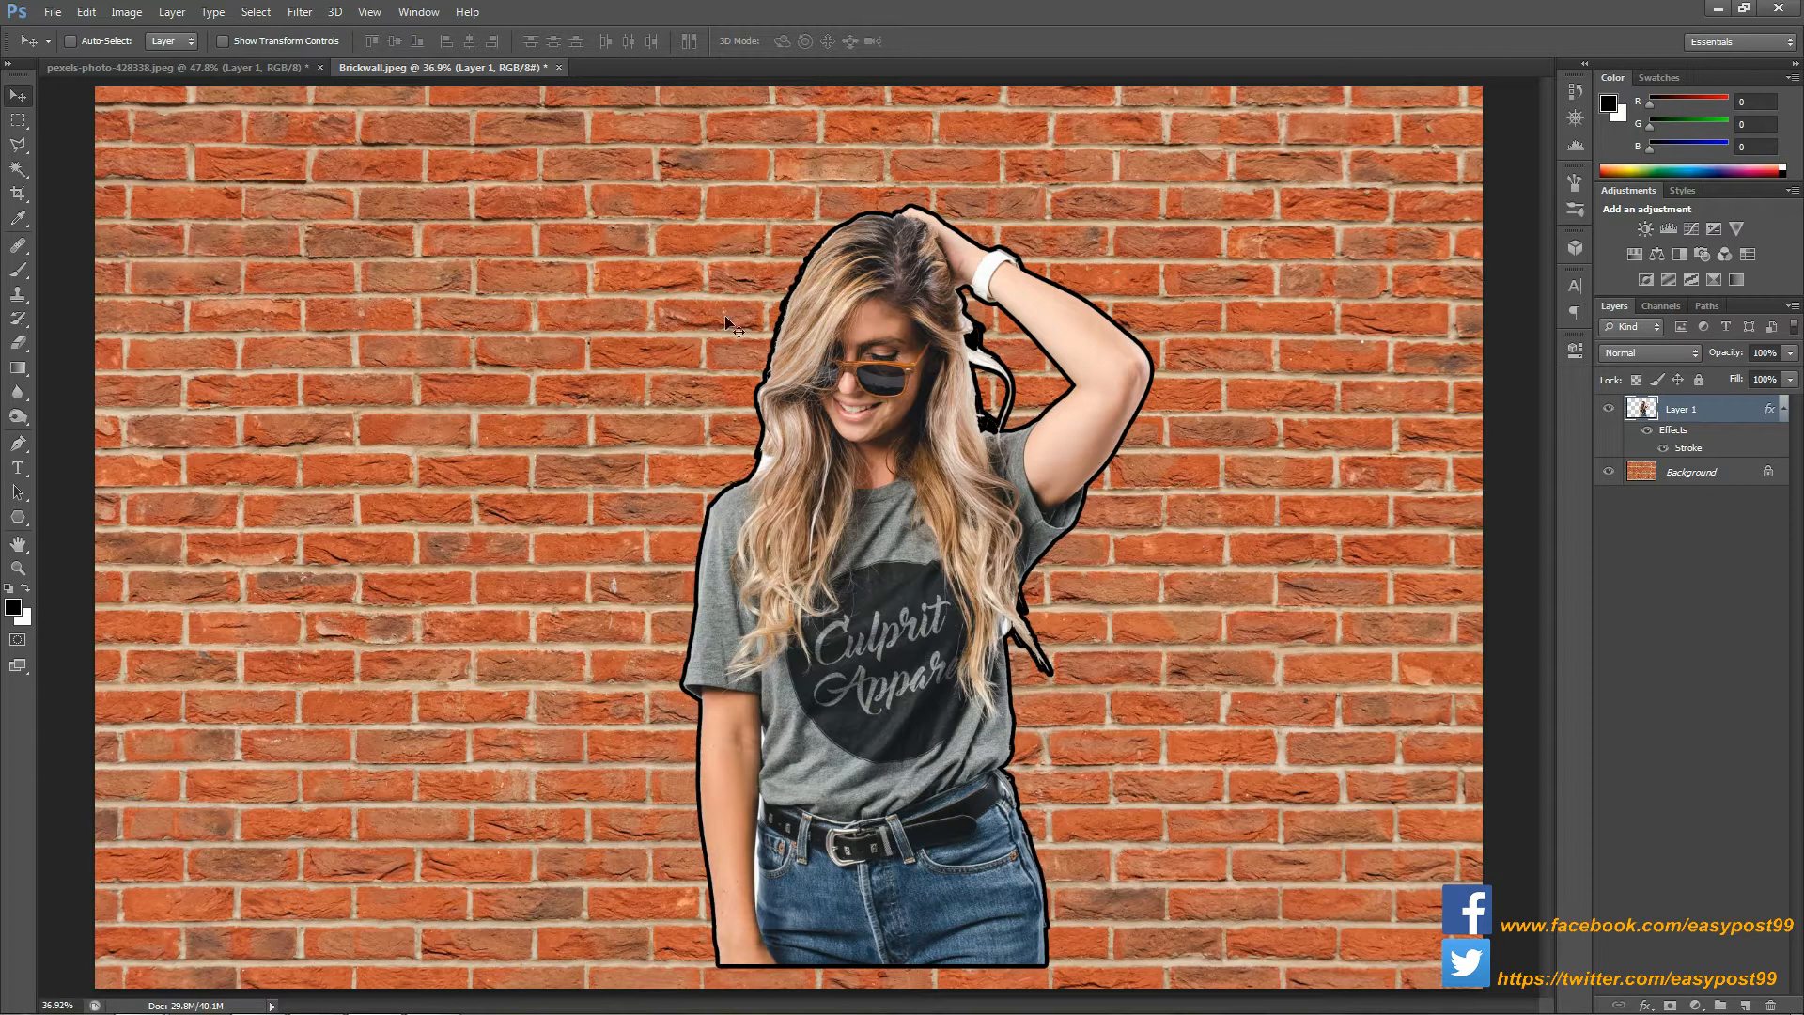
# - Apply the Displace filter to the woman with scales of 5, Stretch To Fit and Repeat Edge Pixels, using the Displacement PSD as map
pyautogui.click(297, 19)
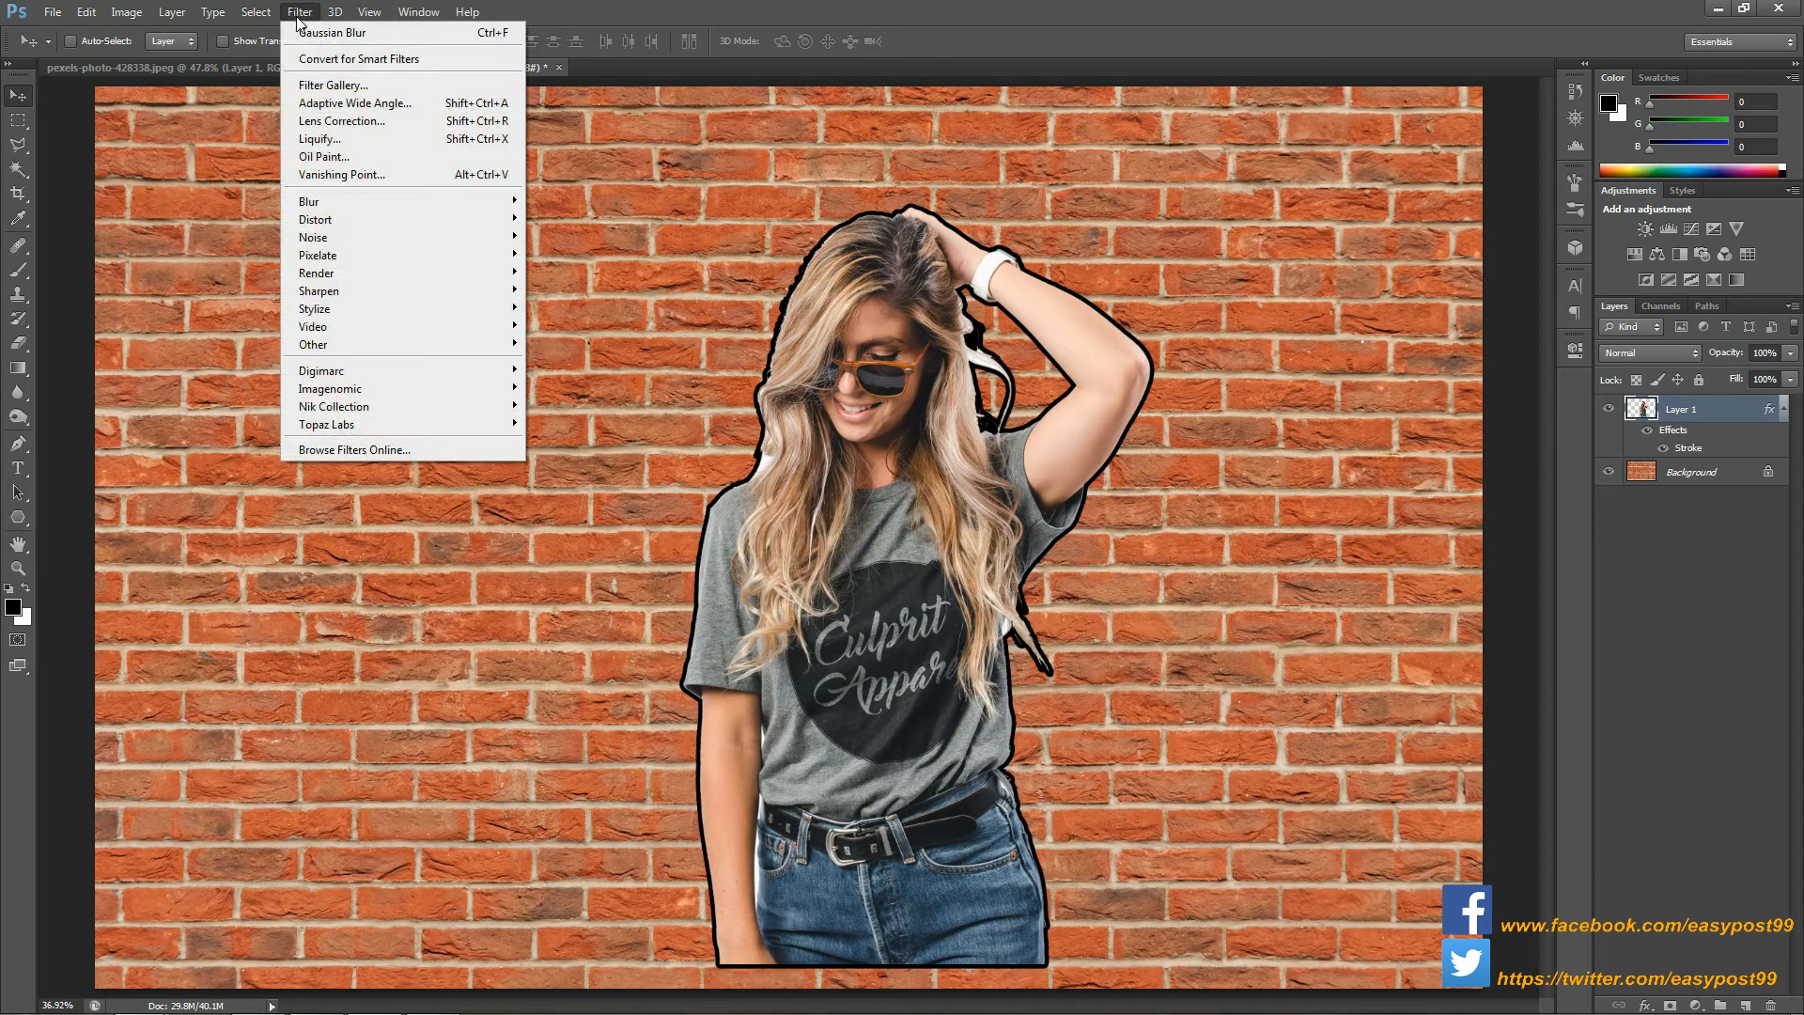
pyautogui.moveTo(351, 221)
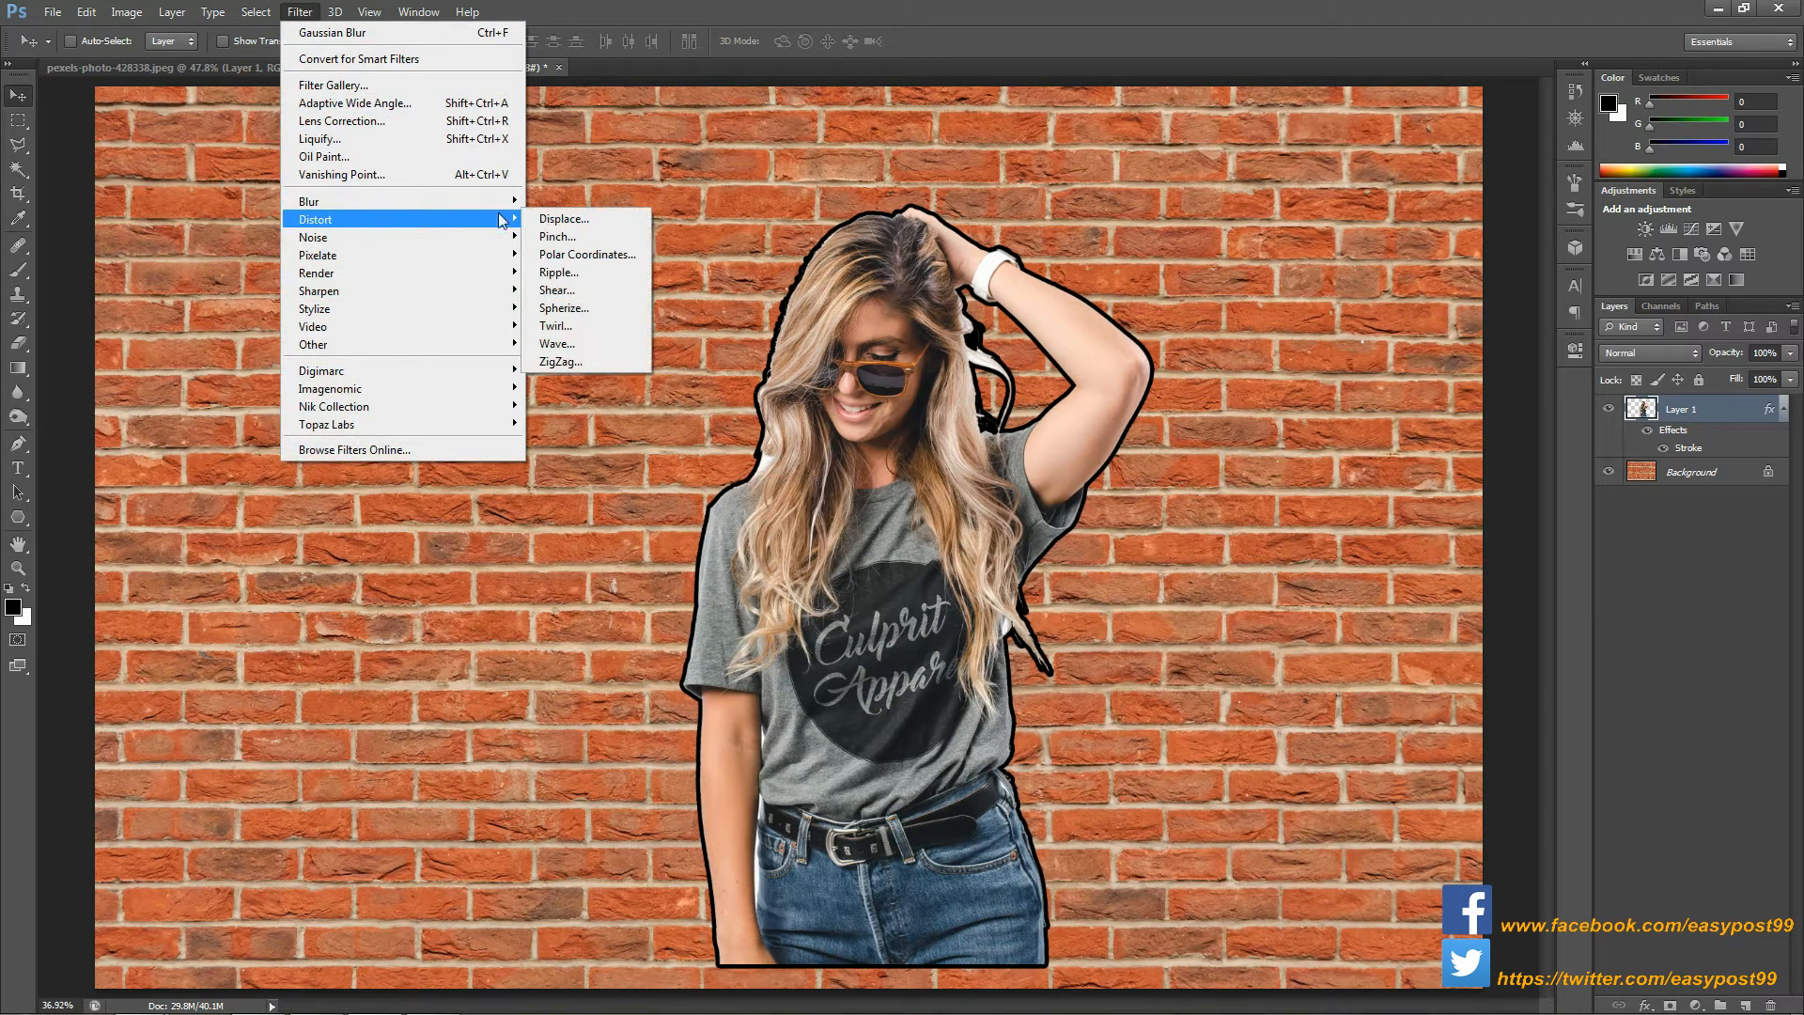
pyautogui.click(566, 218)
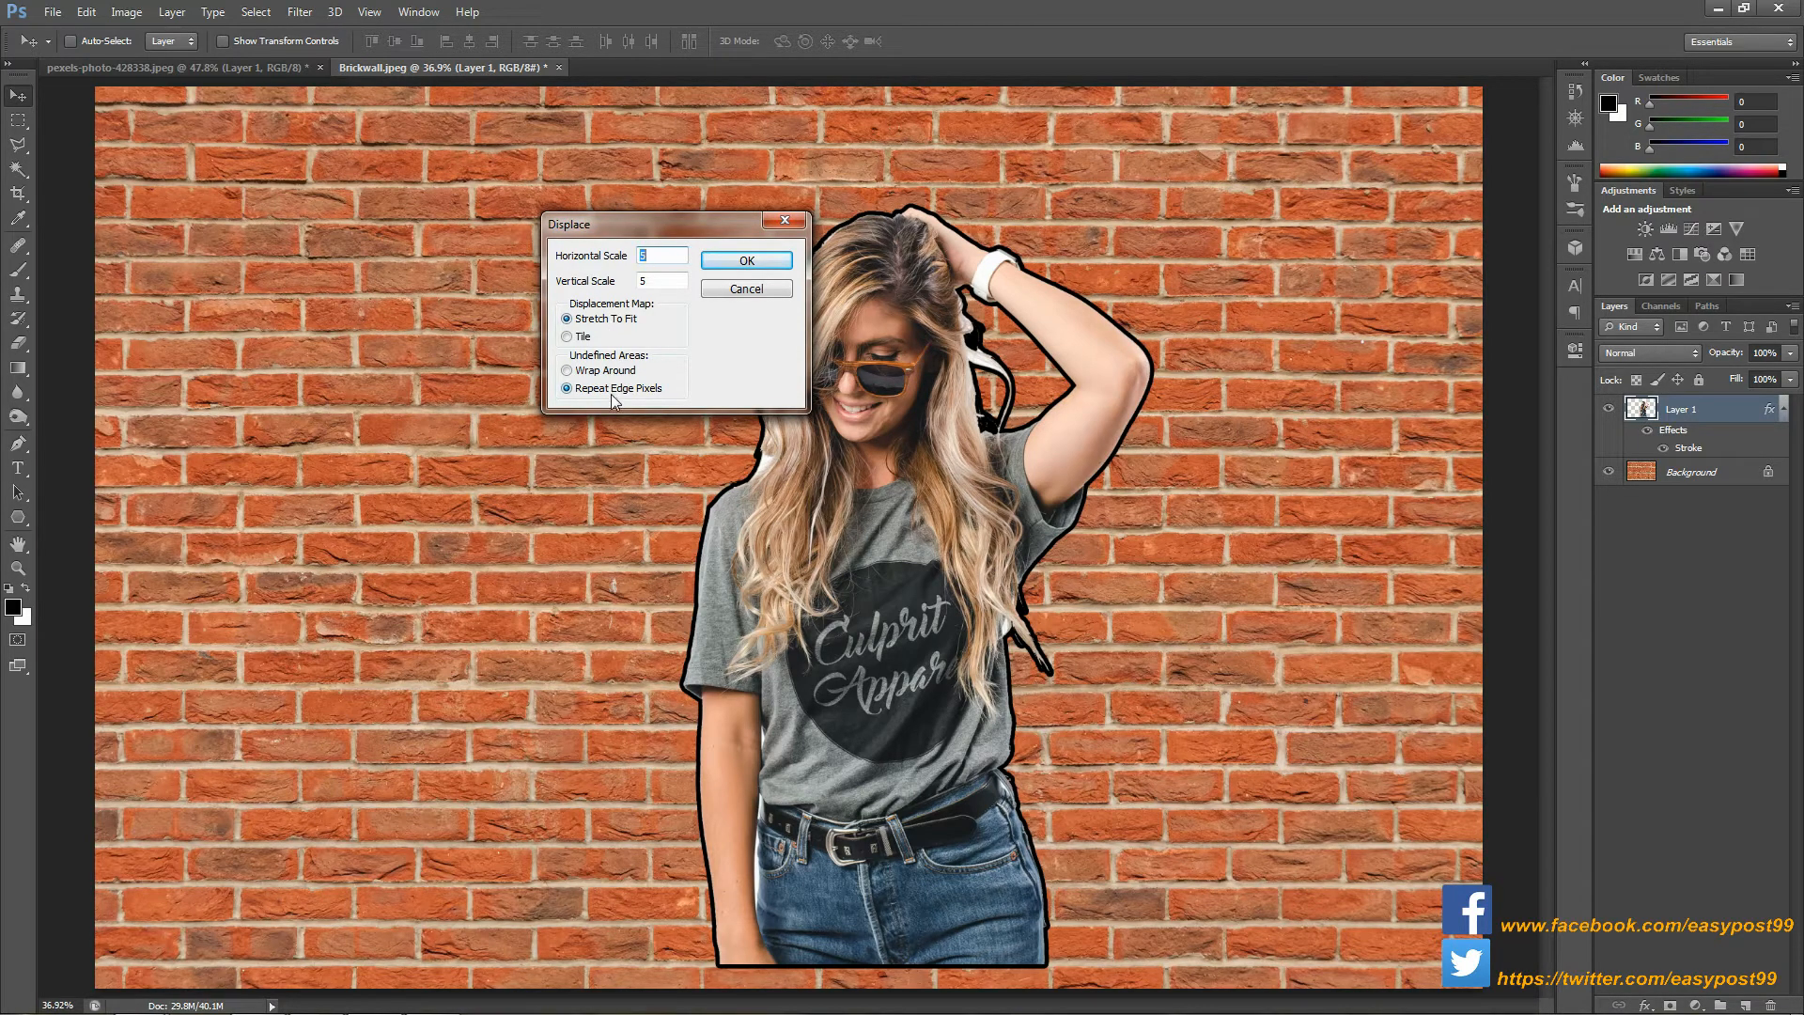
pyautogui.click(744, 261)
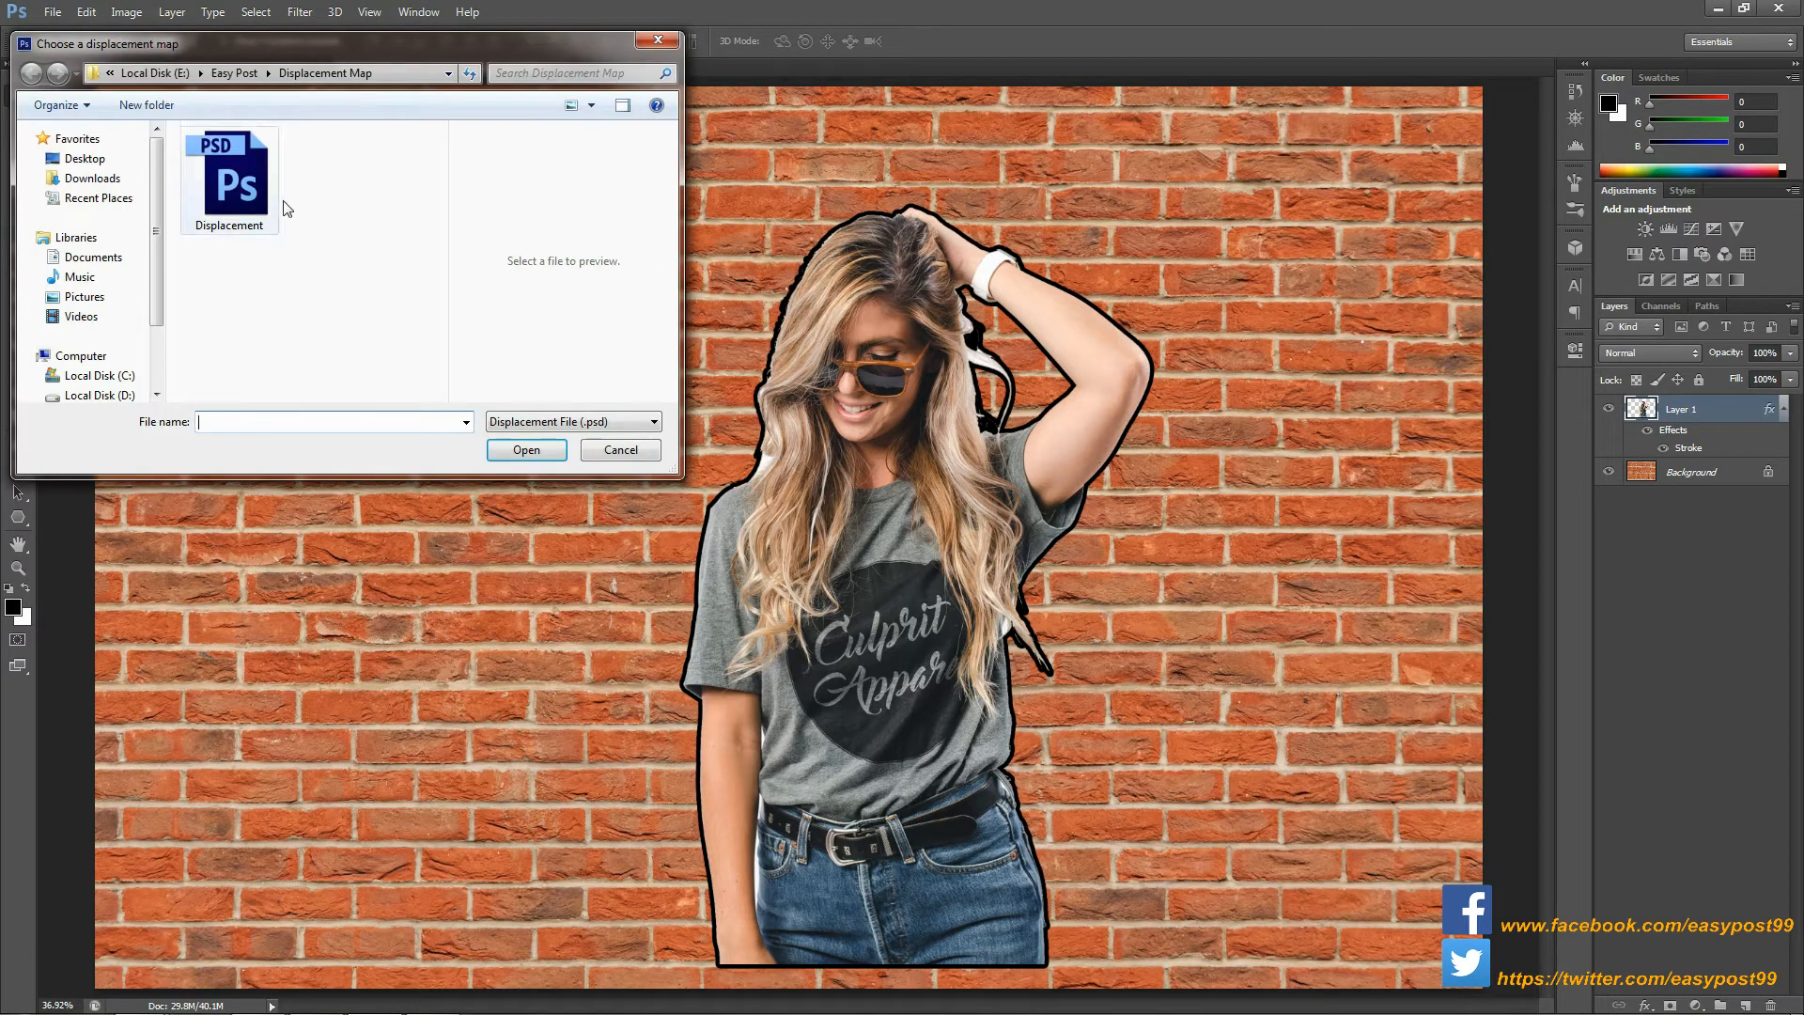
pyautogui.click(220, 184)
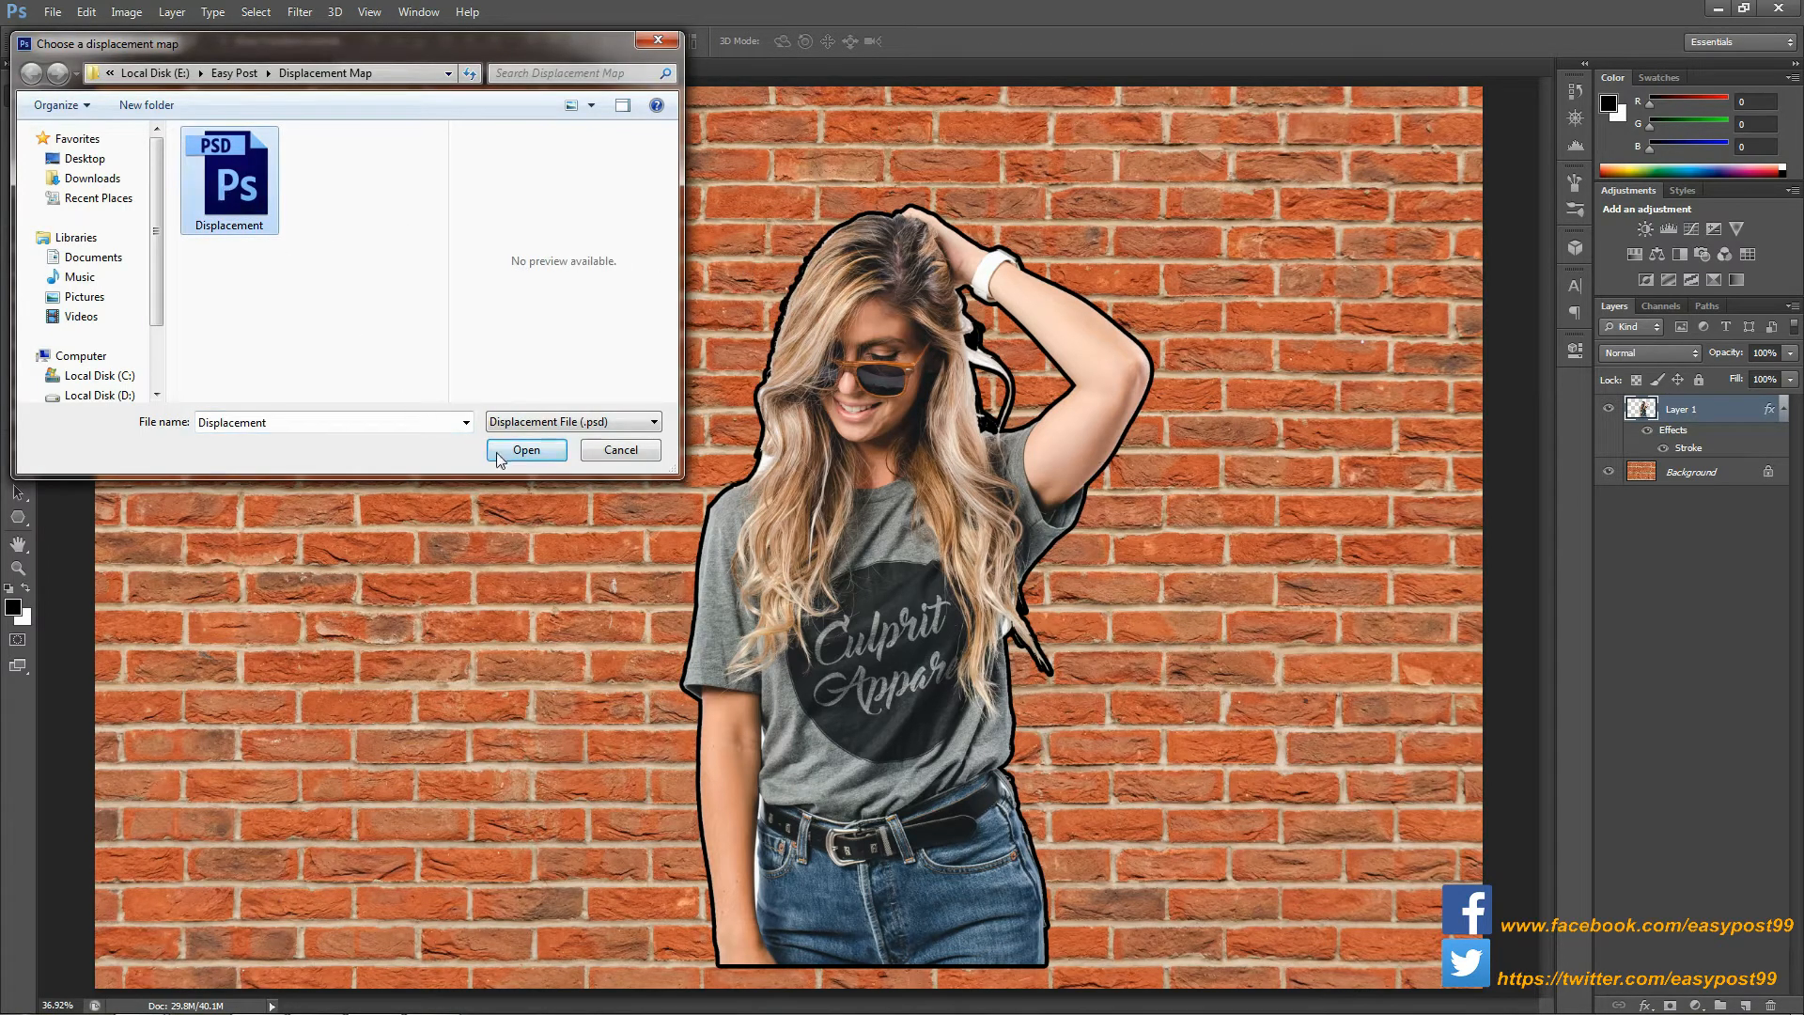
pyautogui.click(526, 450)
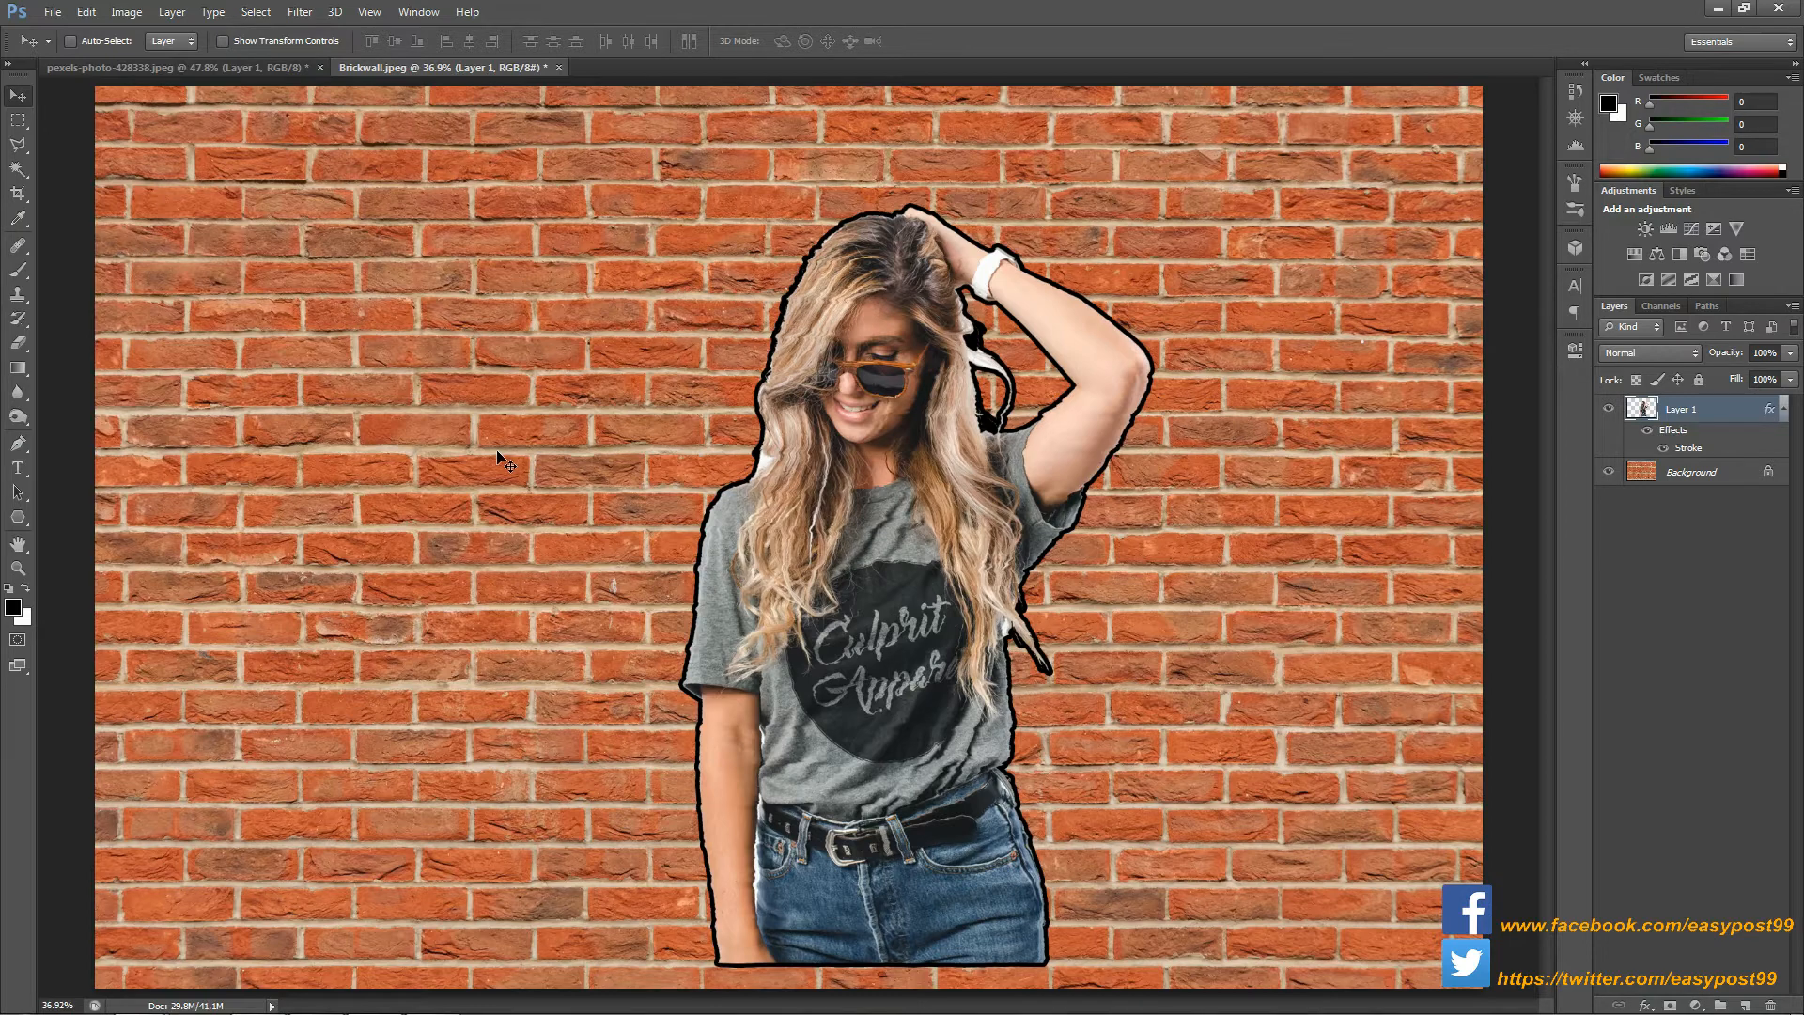
# - Apply the Dry Brush artistic filter to the woman with Brush Size 5, Brush Detail 1 and Texture 1
pyautogui.click(300, 13)
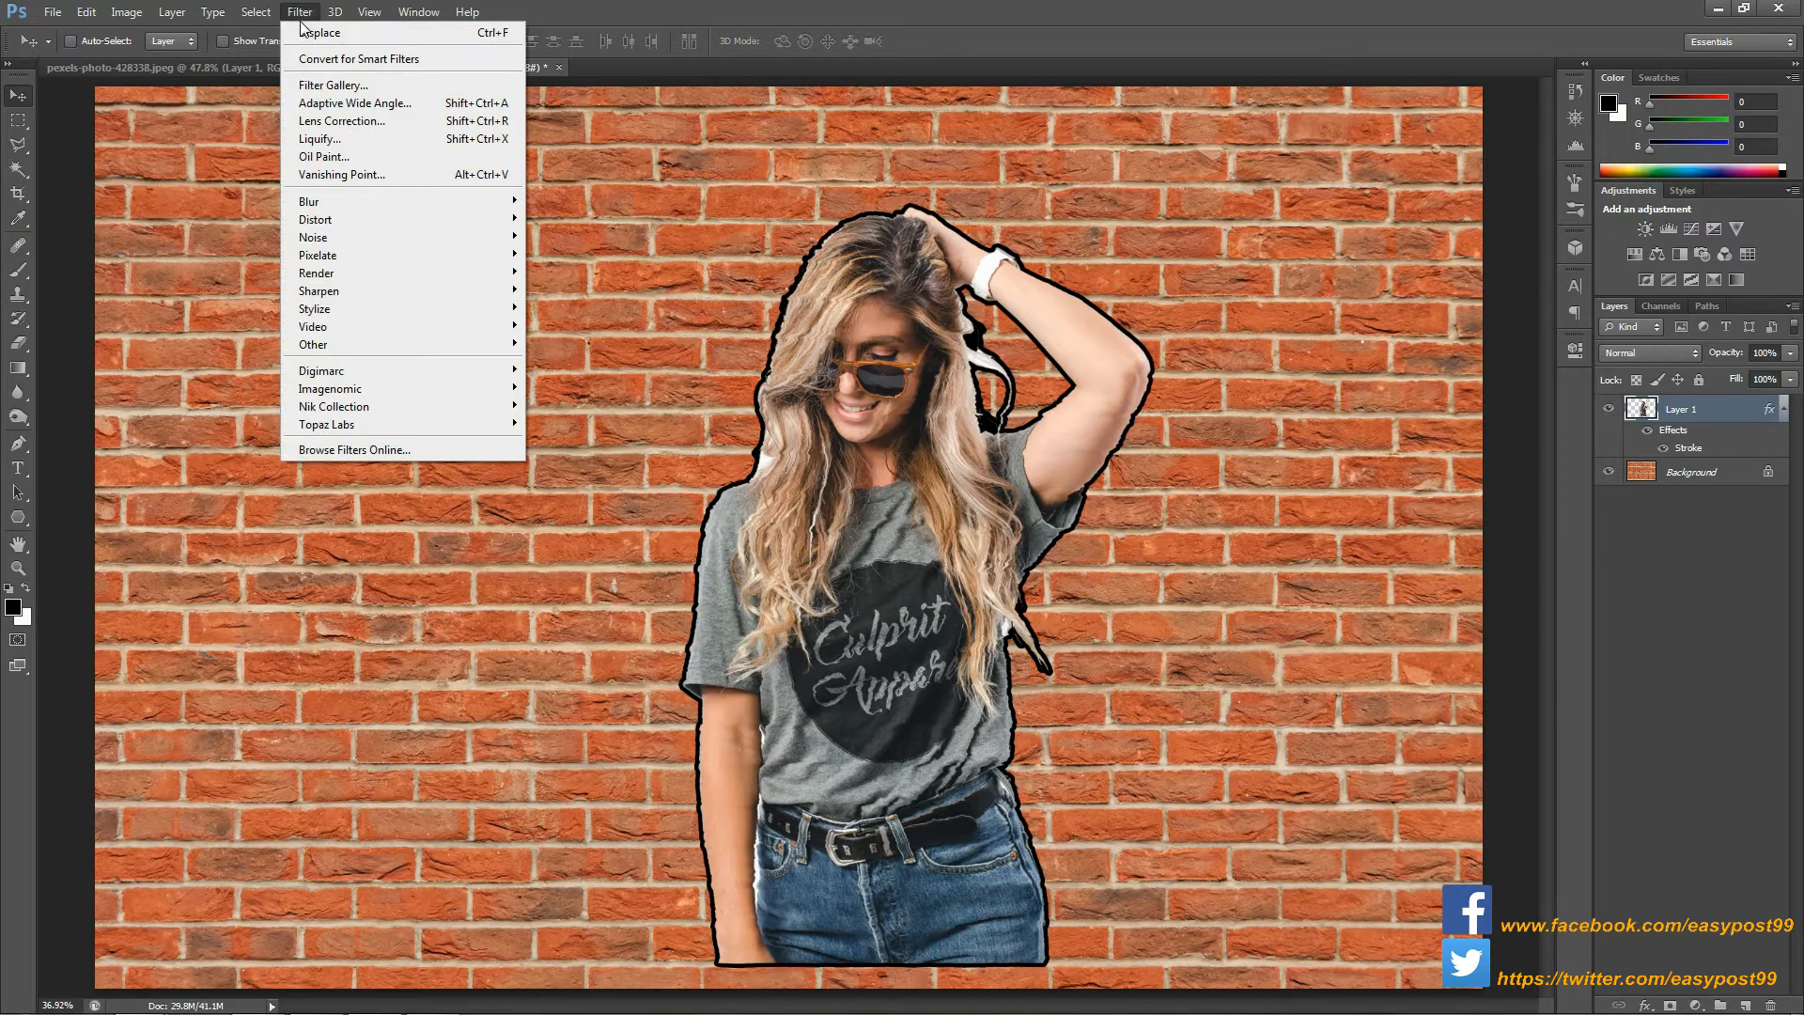
pyautogui.click(344, 85)
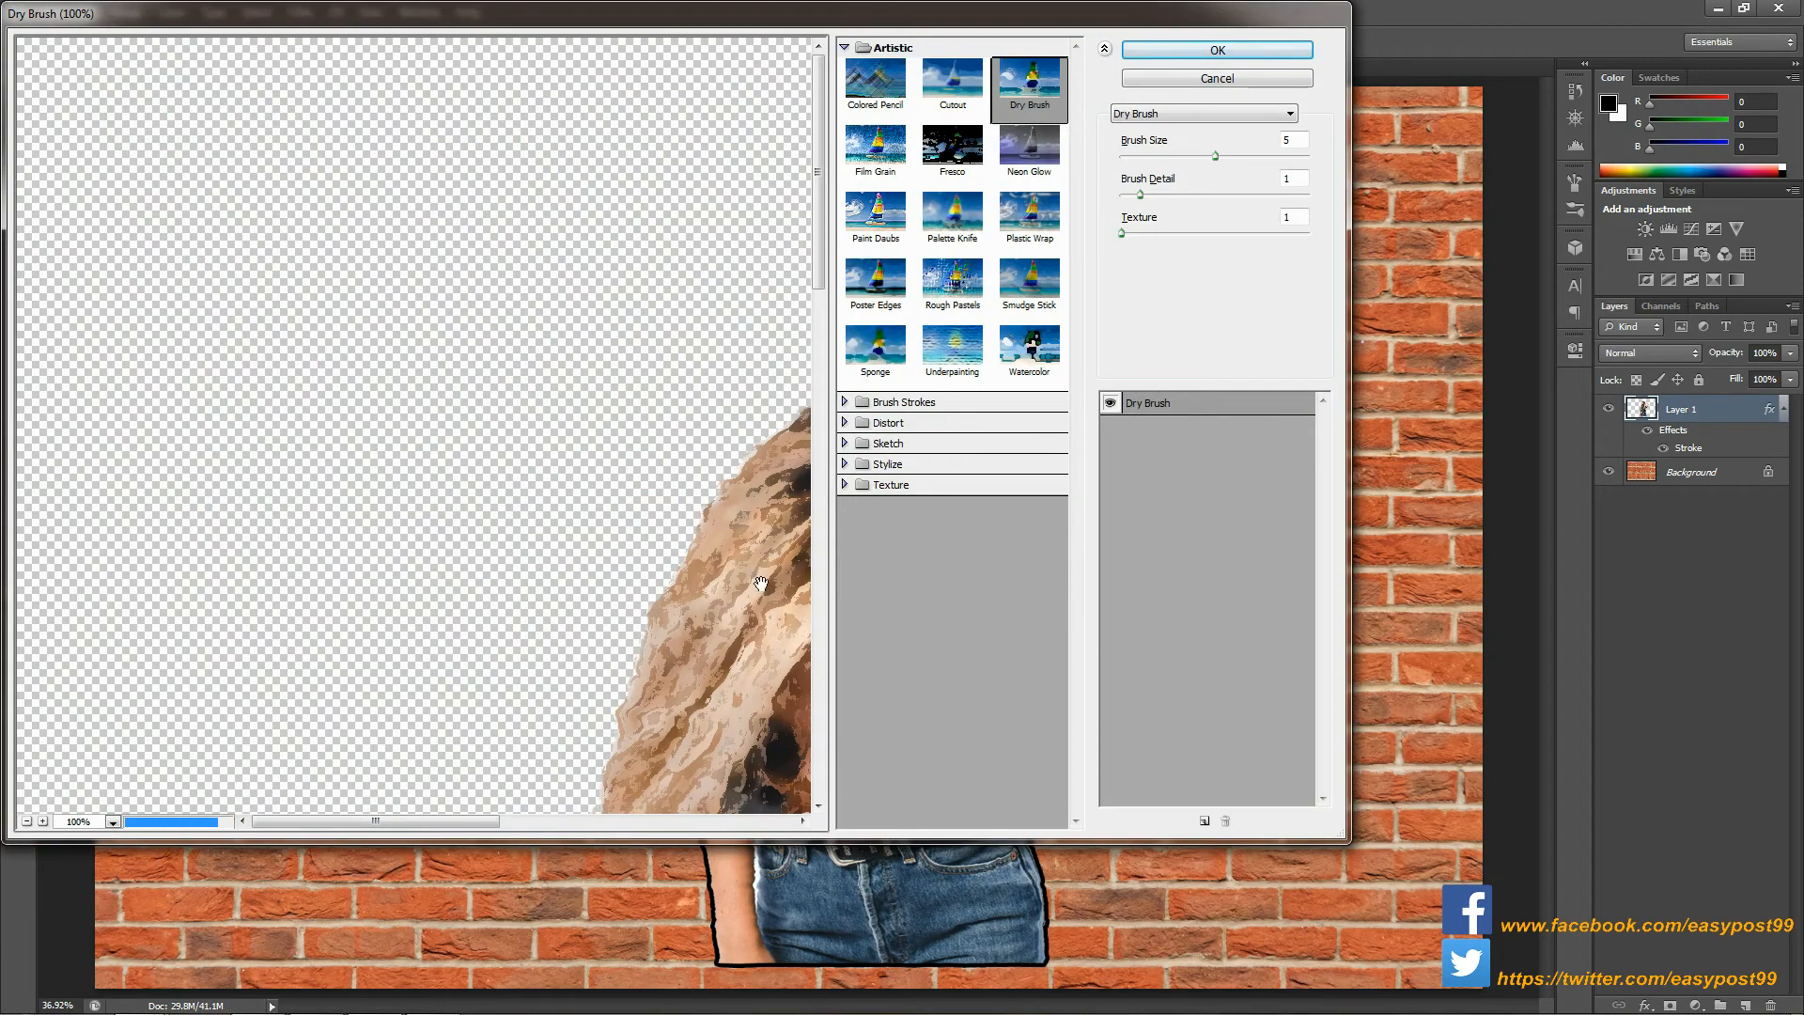
pyautogui.moveTo(752, 572); pyautogui.dragTo(286, 271)
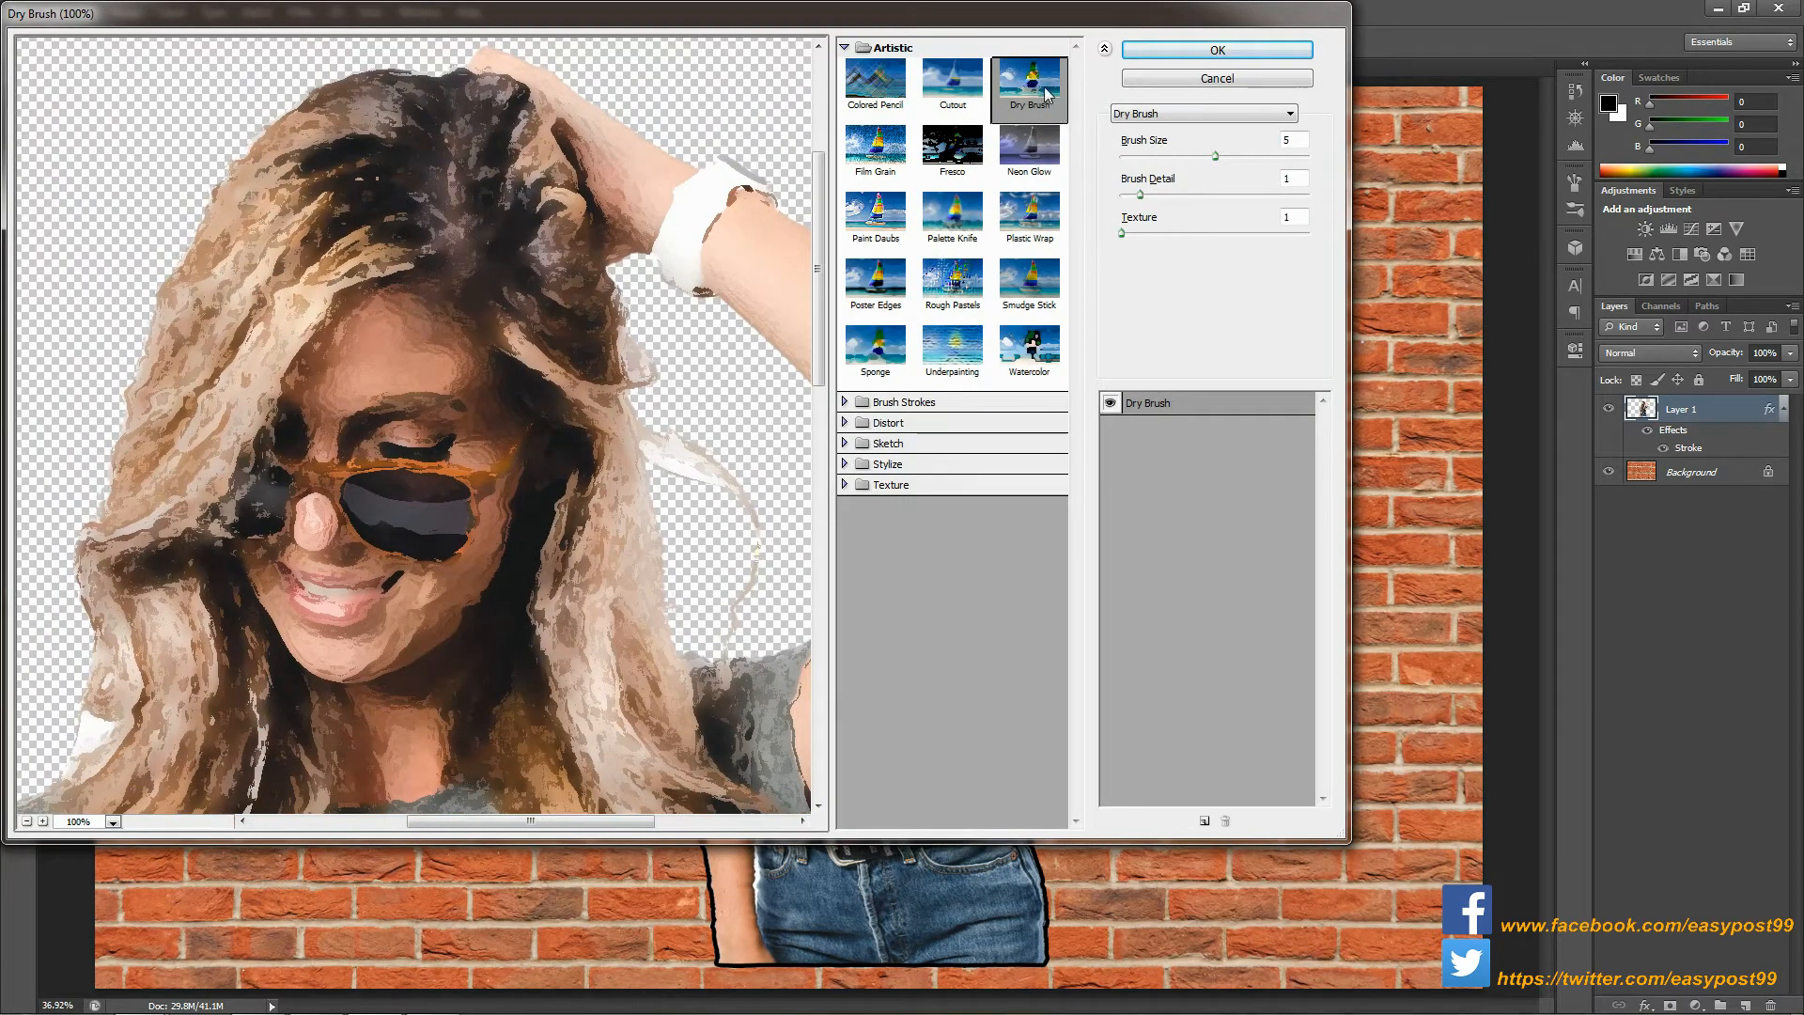
pyautogui.click(1234, 52)
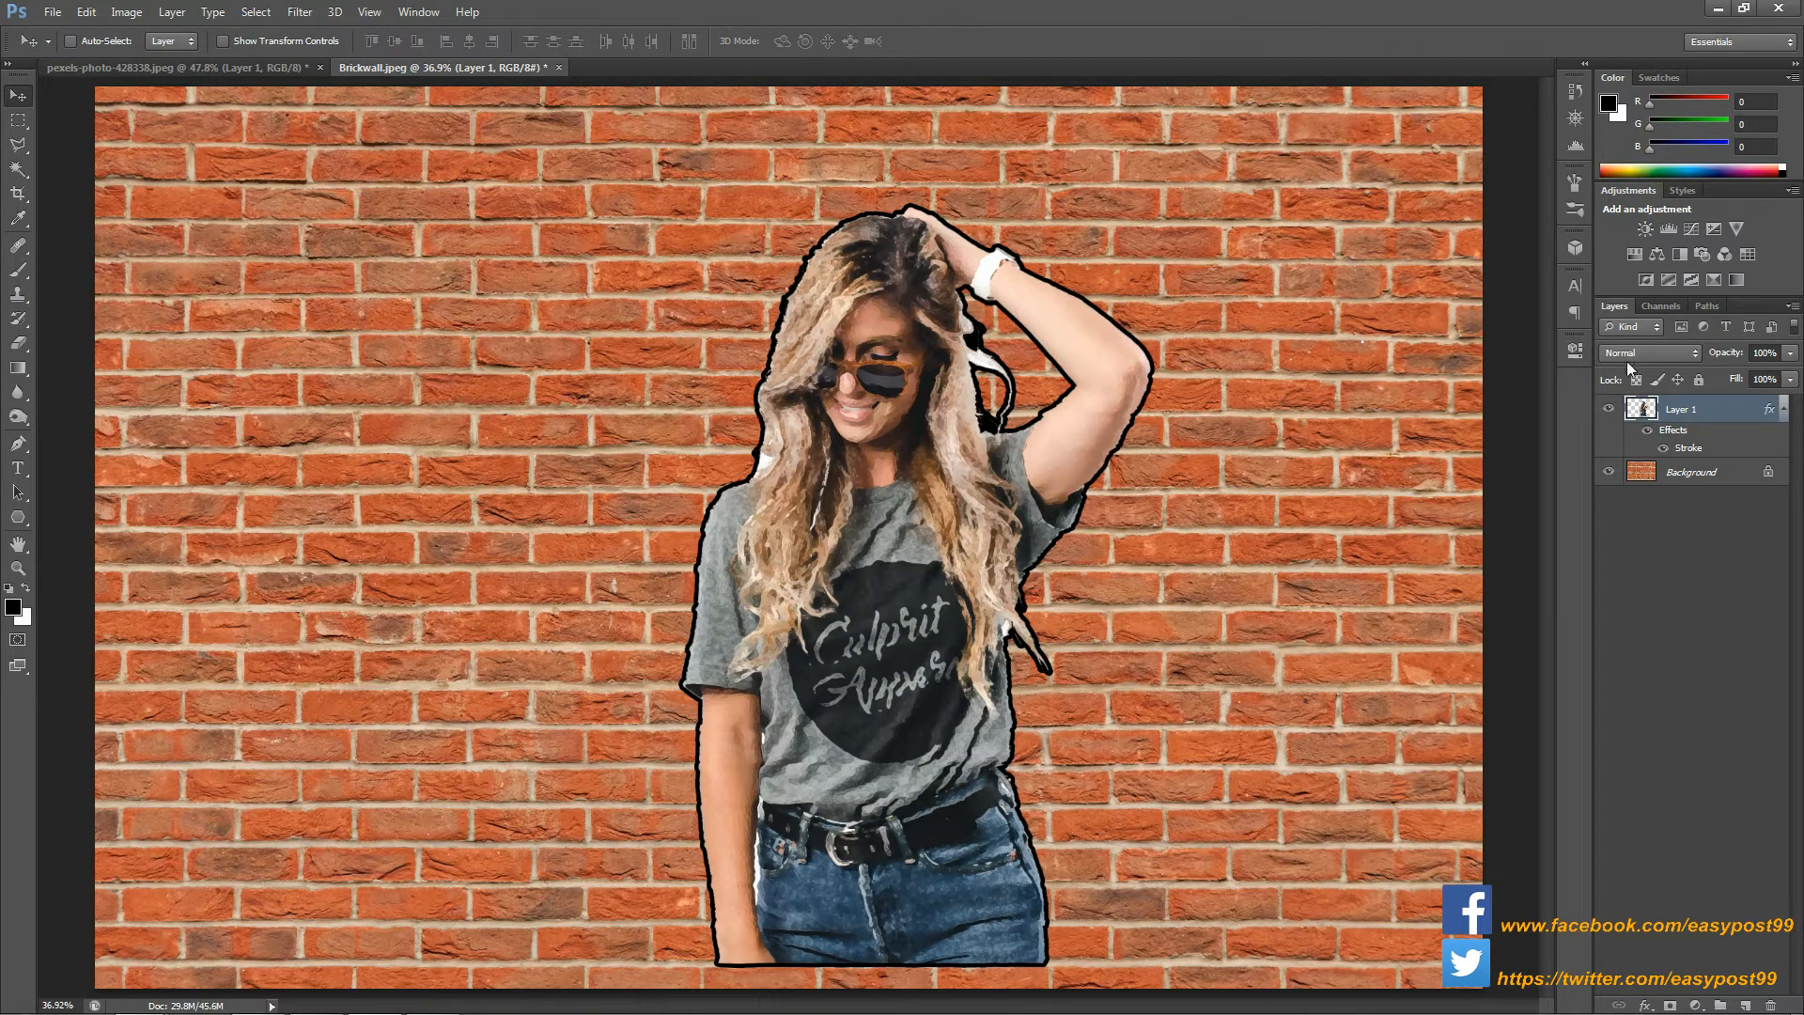
# - Set the woman layer's blend mode to Vivid Light and its opacity to 80%
pyautogui.click(1693, 352)
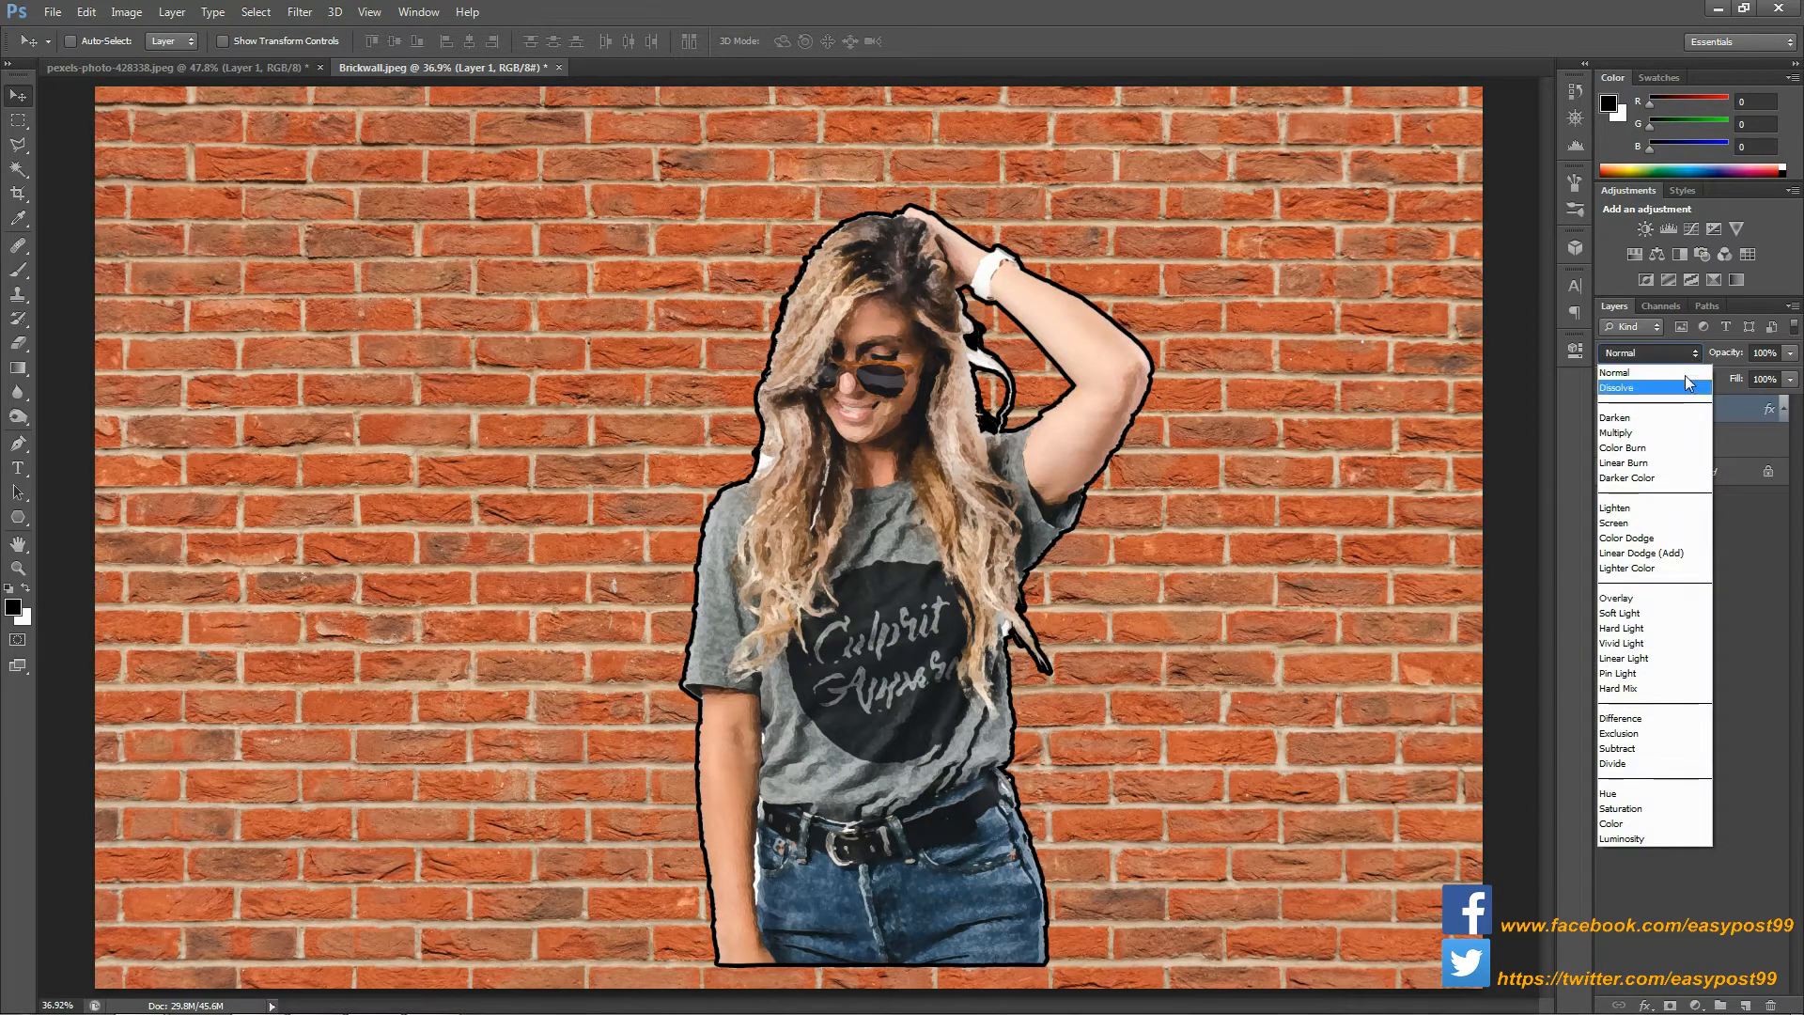
pyautogui.click(1653, 643)
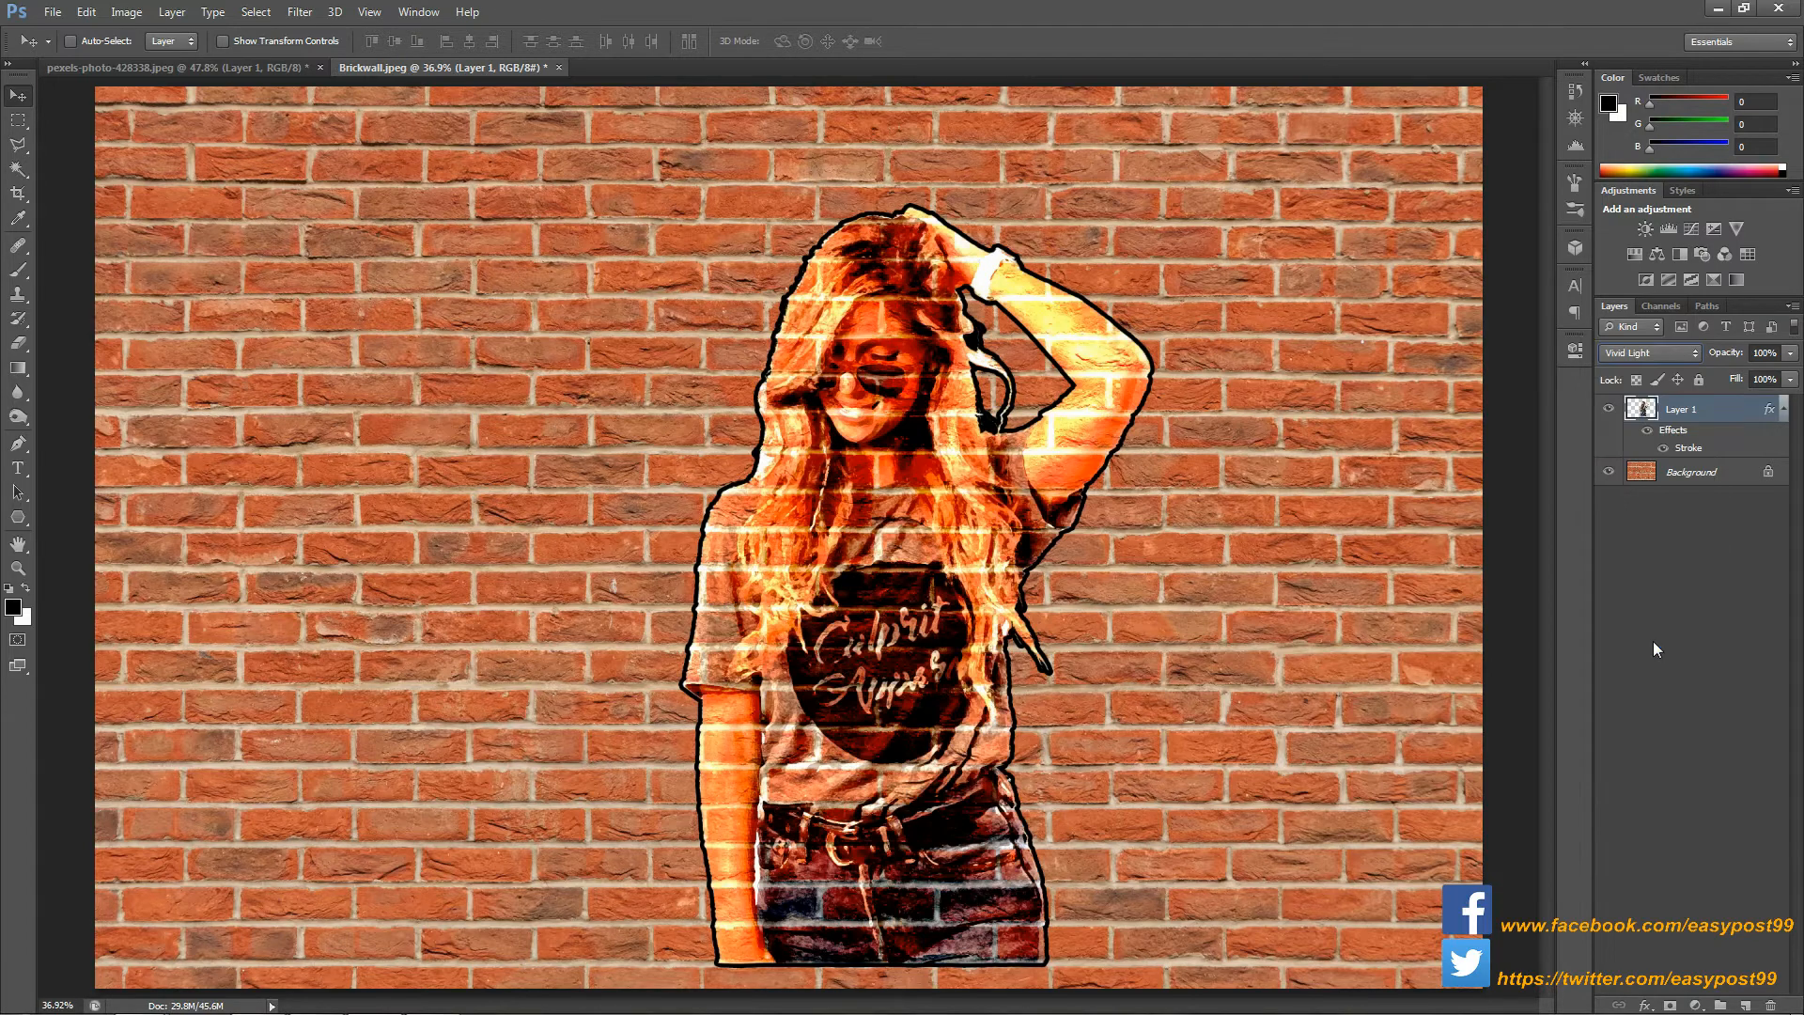
pyautogui.click(1776, 352)
pyautogui.write('80')
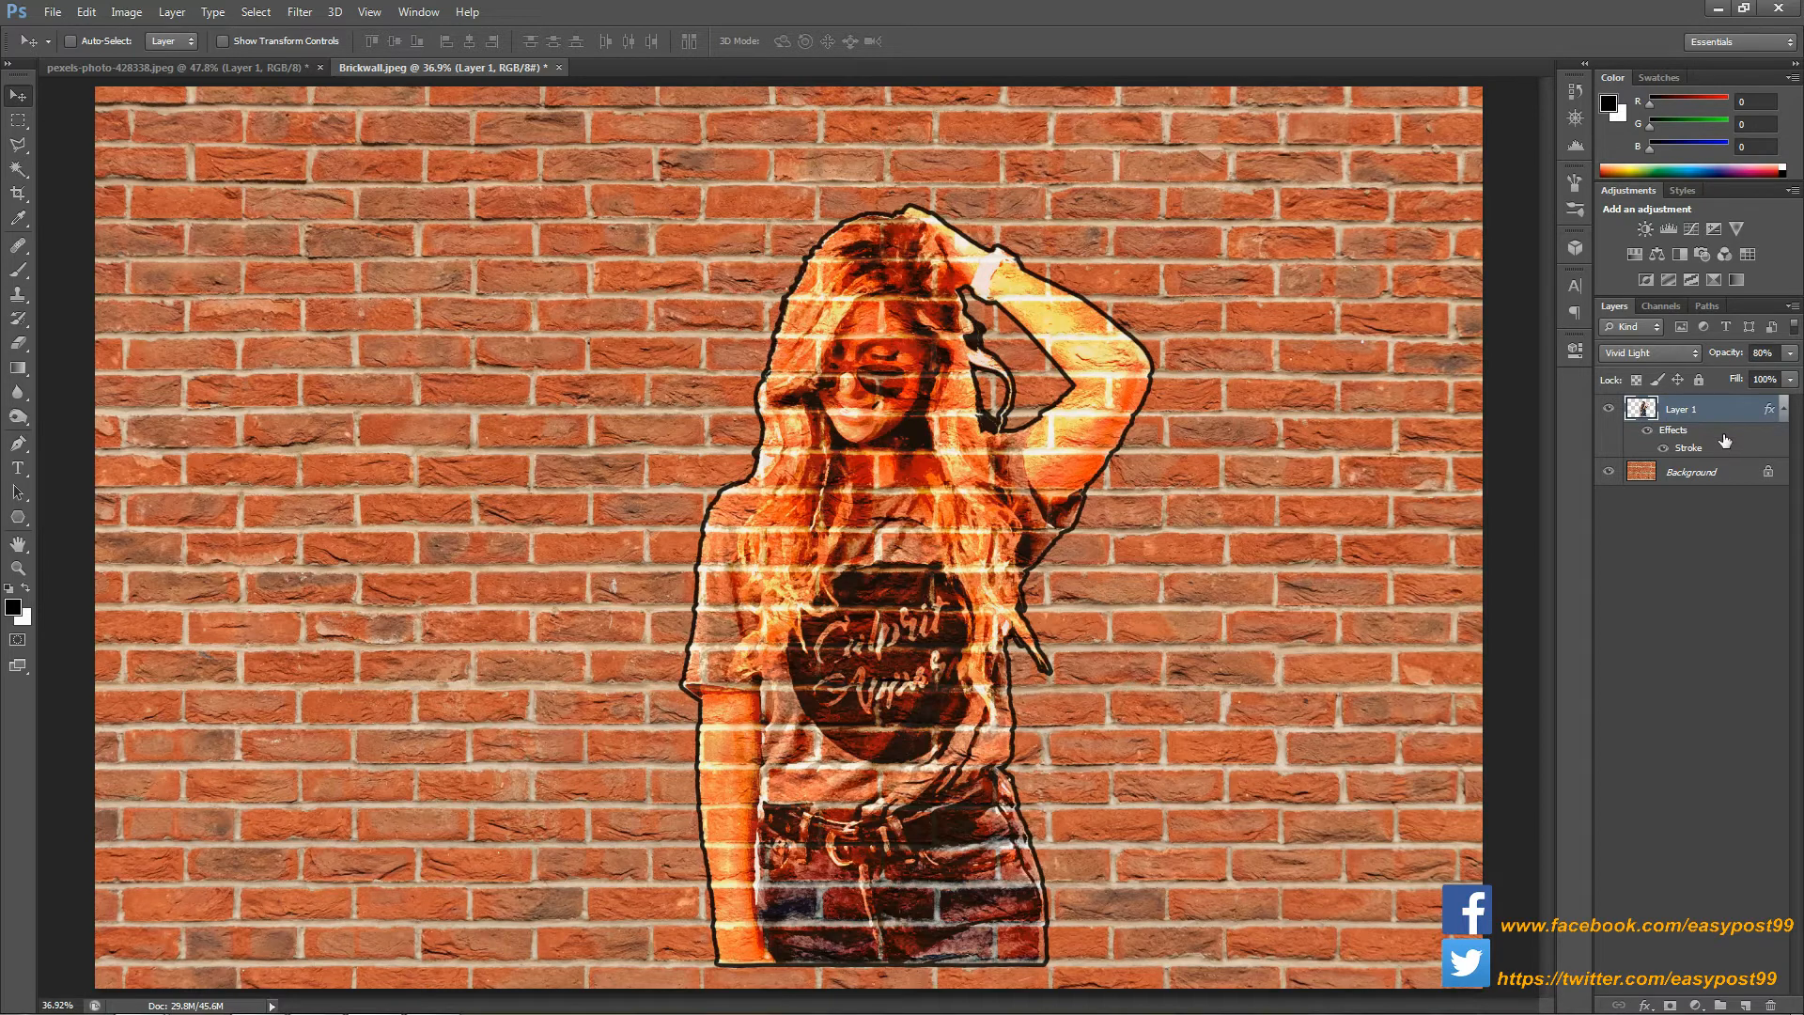
# - Duplicate the woman layer and set the copy's blend mode to Soft Light
pyautogui.hotkey('ctrl', 'j')
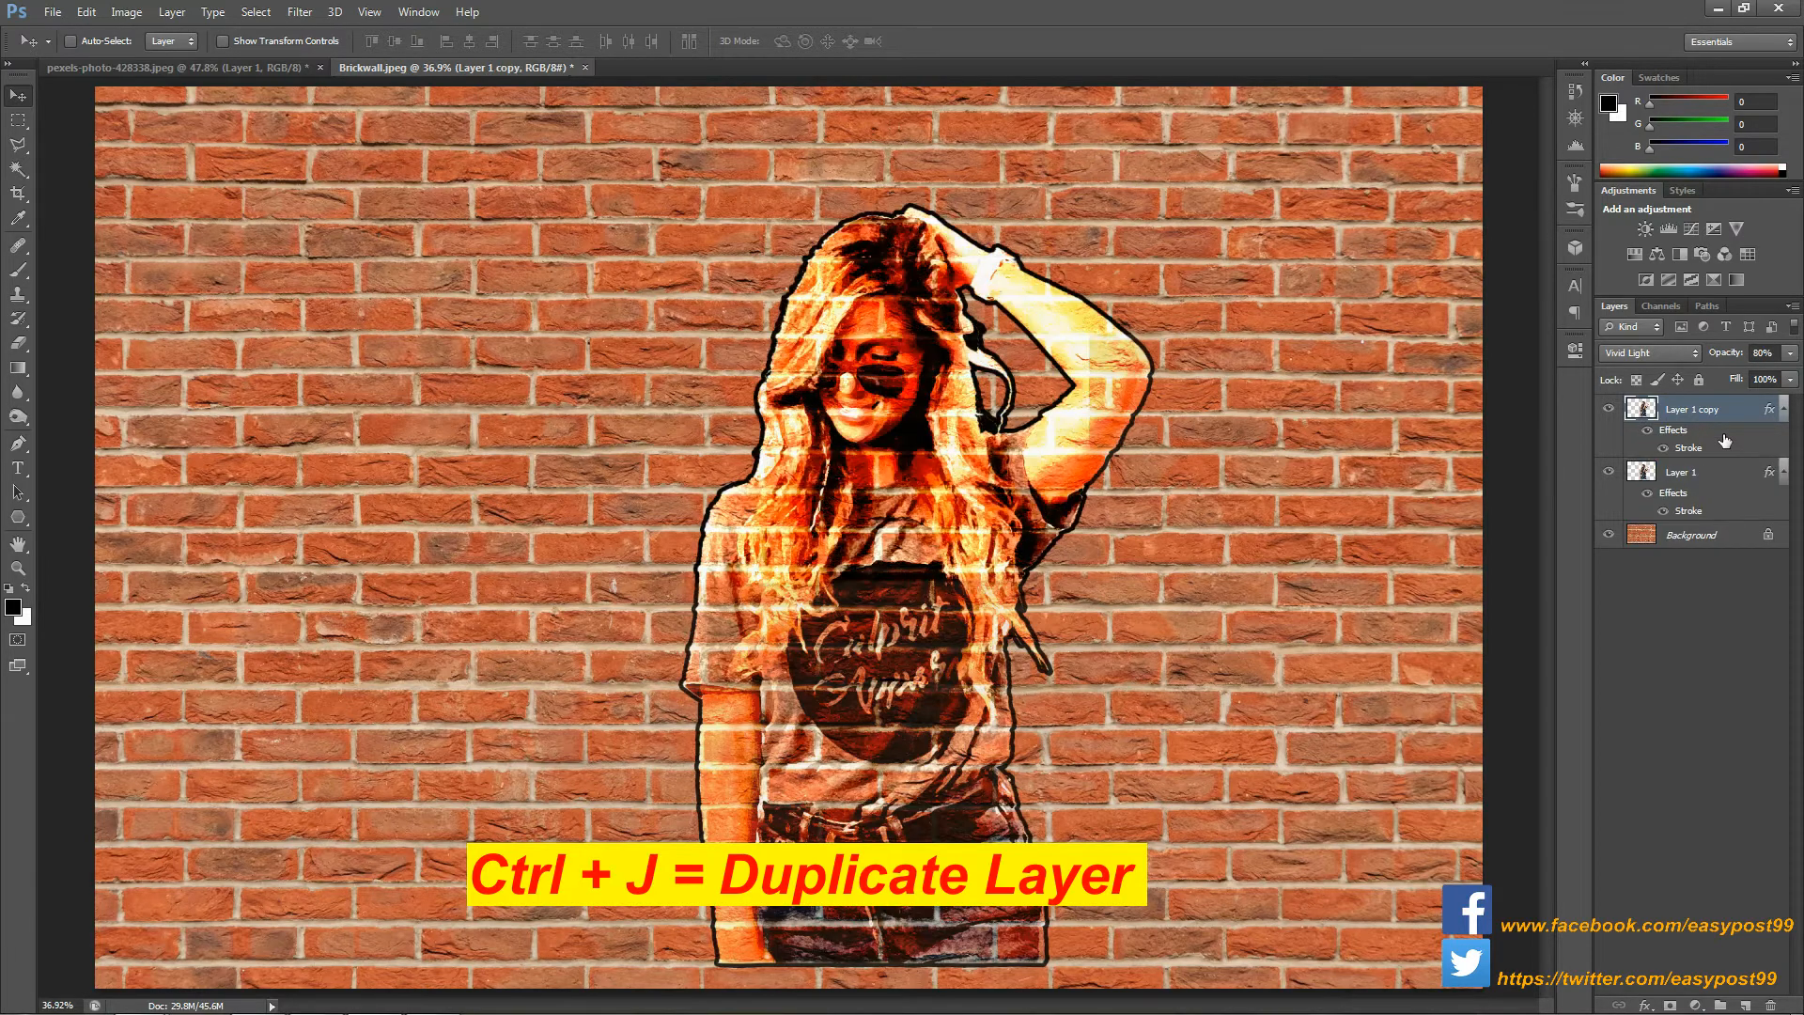
pyautogui.click(1691, 353)
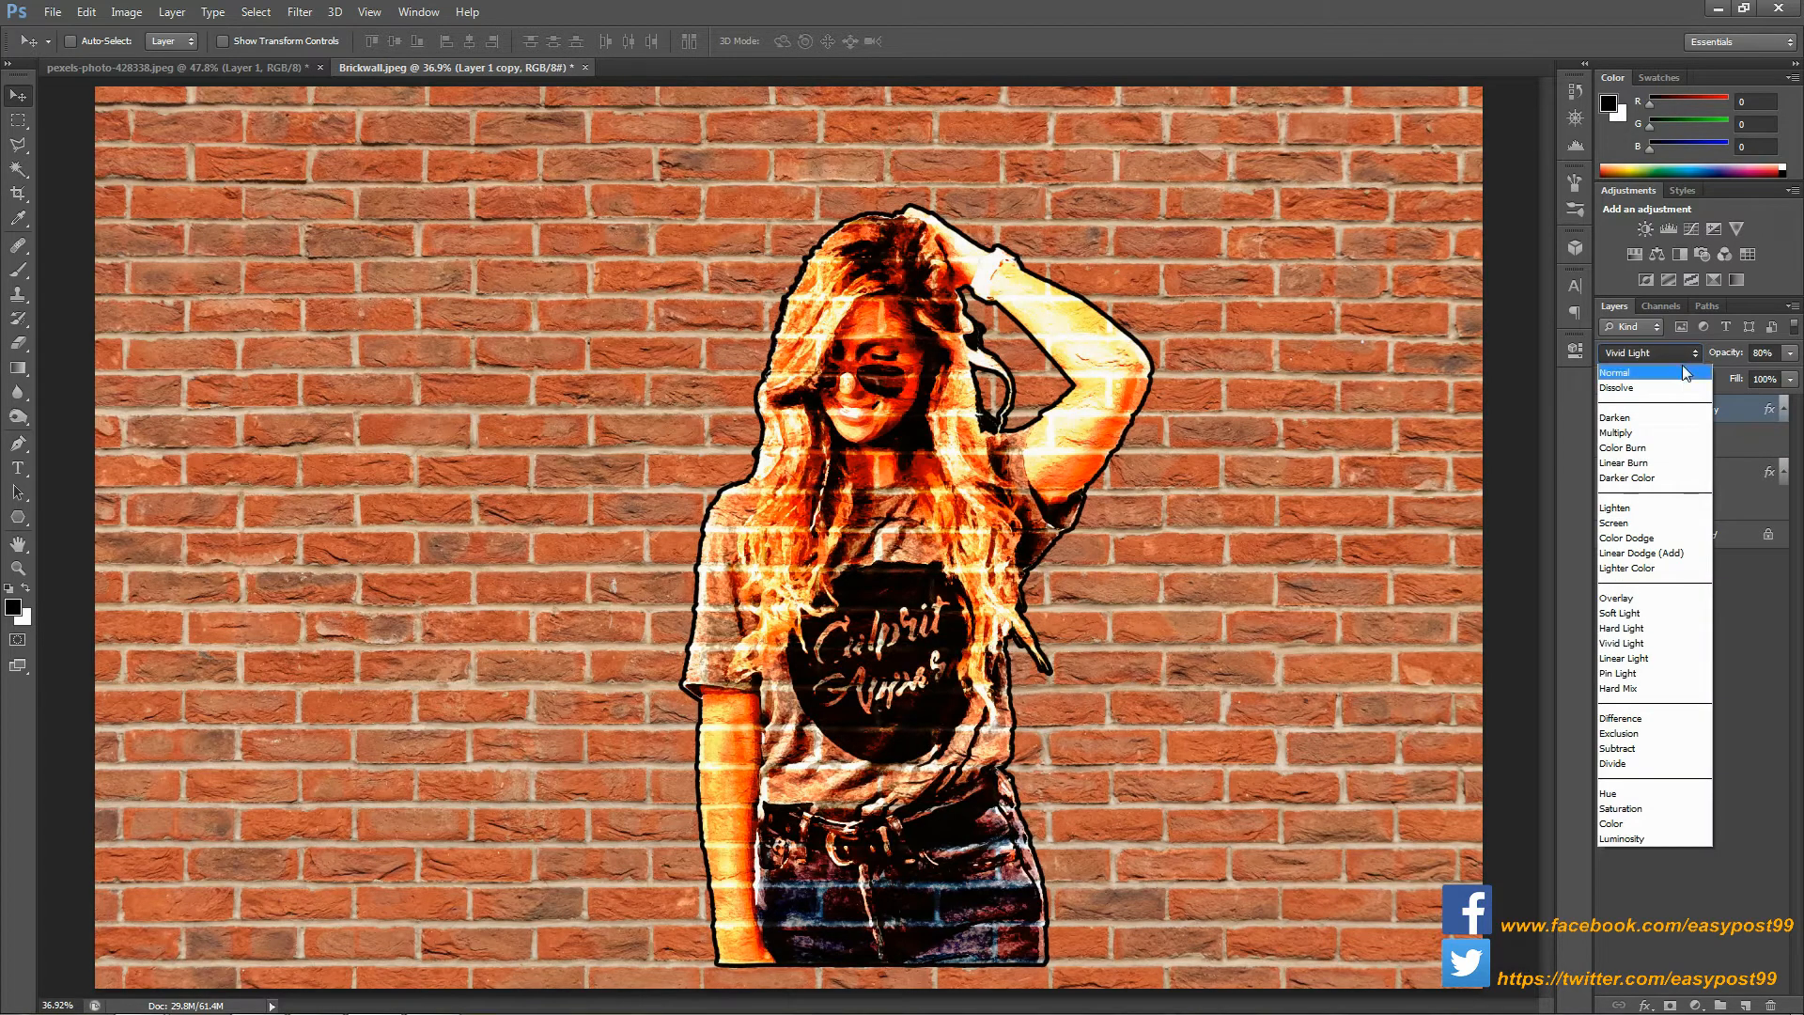
pyautogui.click(1657, 611)
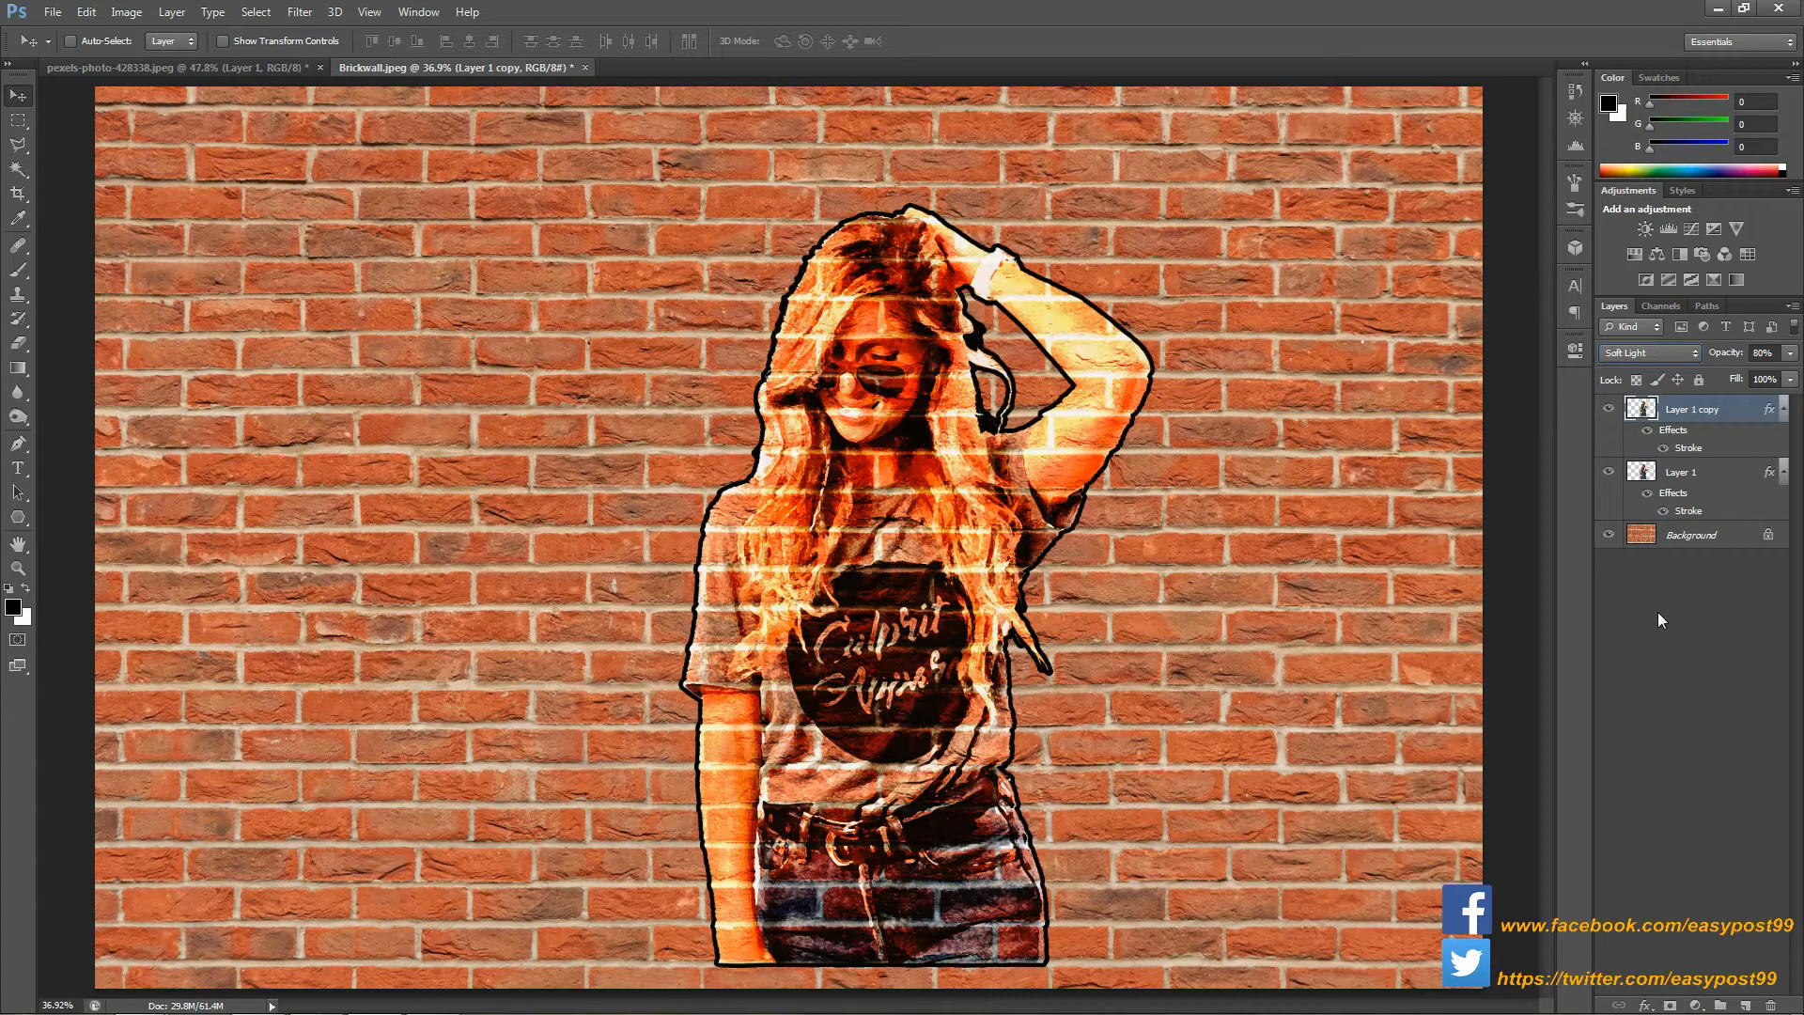
# - Link the two woman layers and move them together to the left part of the brick wall, slightly higher
pyautogui.keyDown('shift'); pyautogui.click(1712, 481); pyautogui.keyUp('shift')
pyautogui.rightClick(1714, 483)
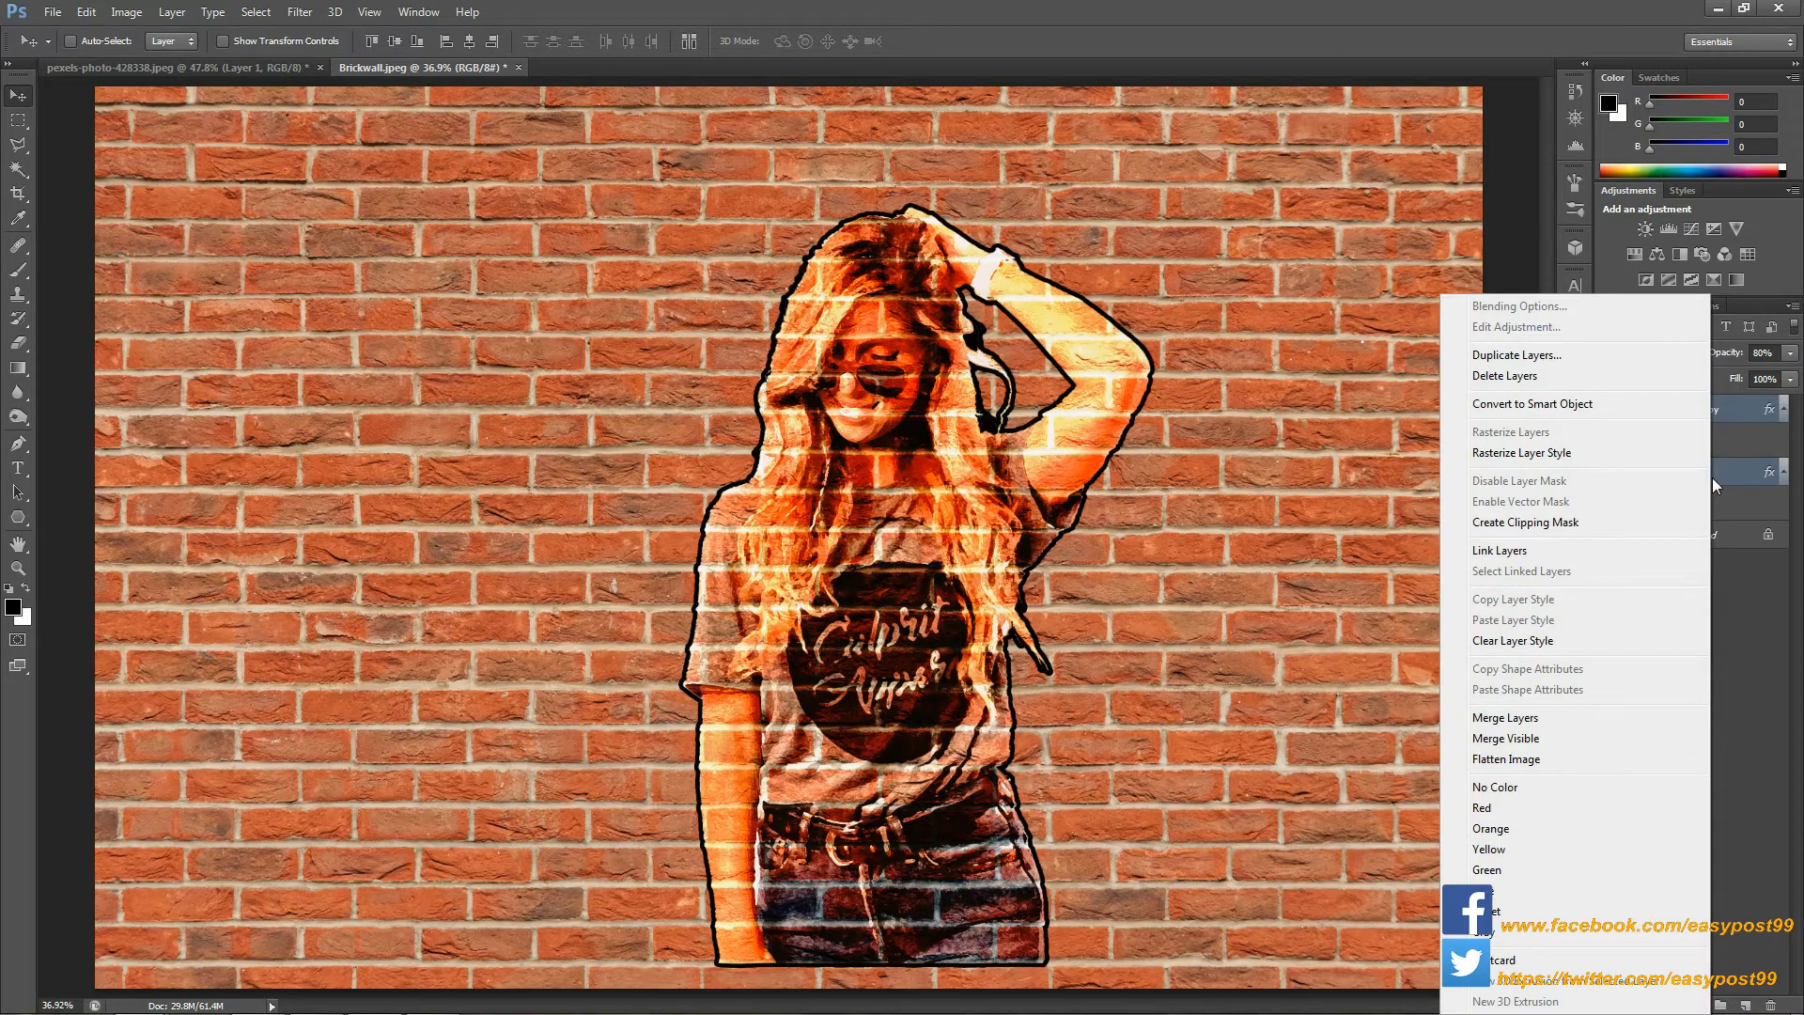
pyautogui.click(1537, 552)
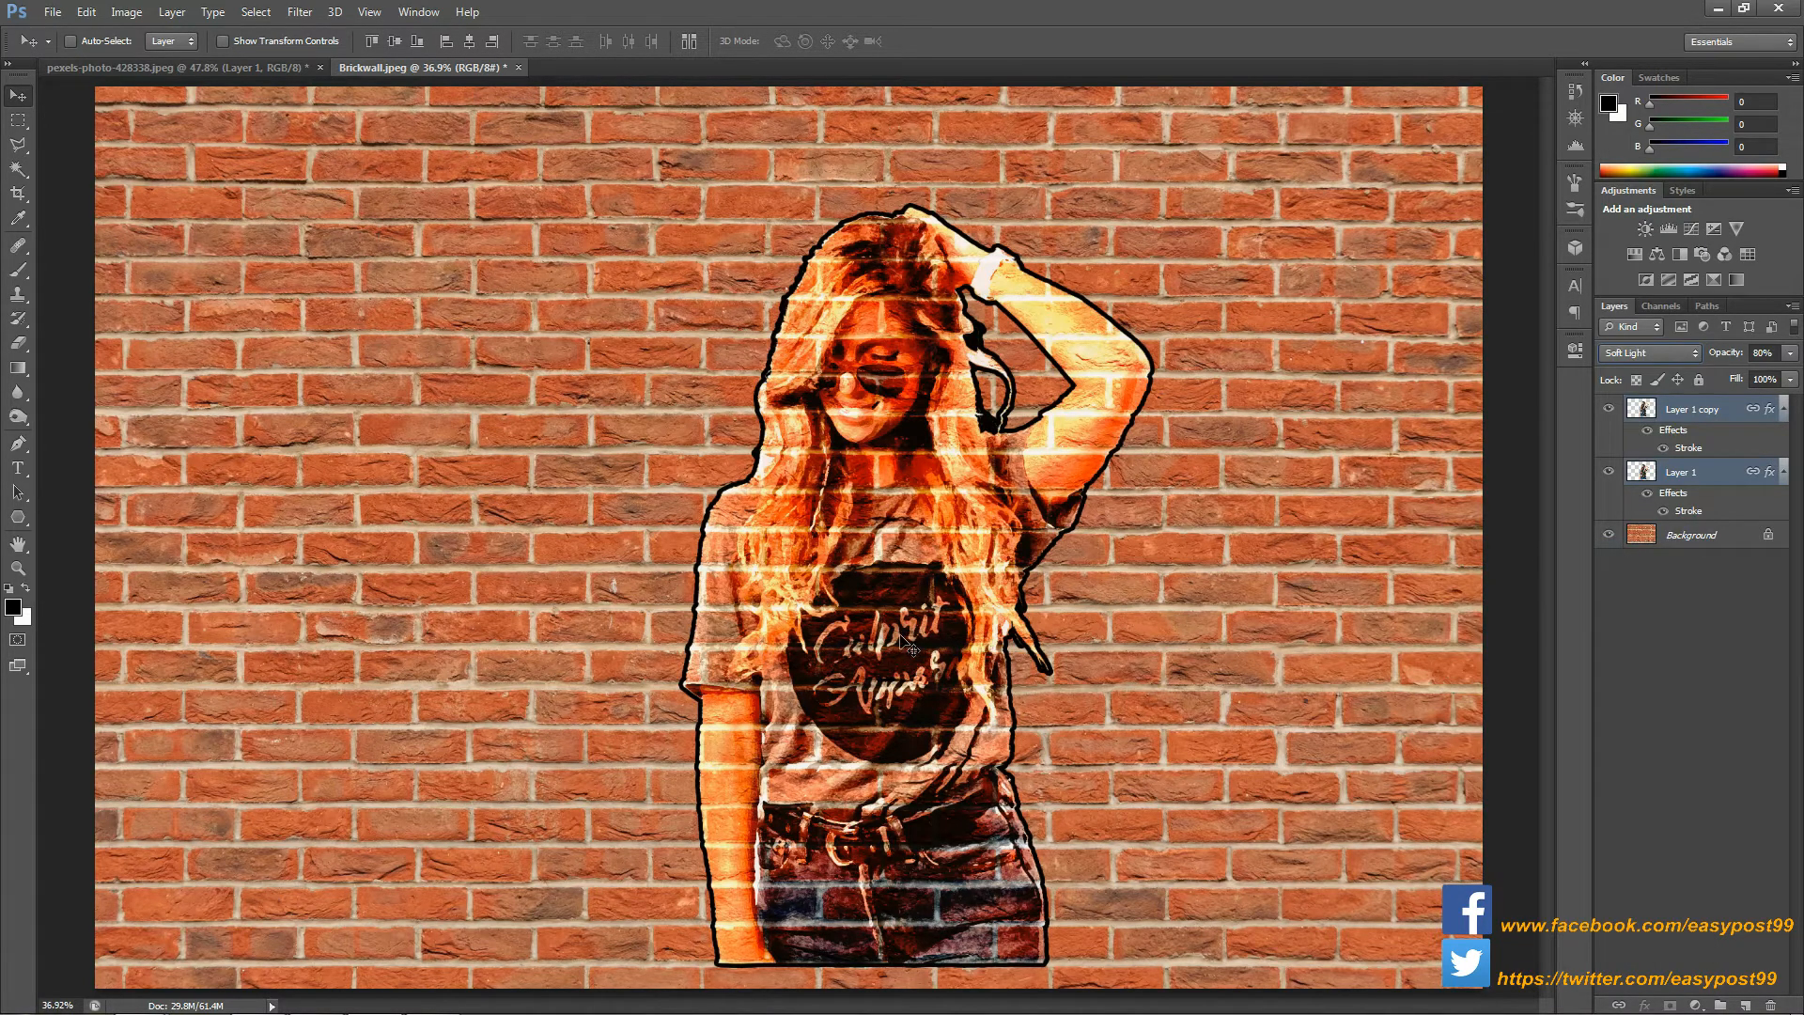
pyautogui.moveTo(904, 642); pyautogui.dragTo(456, 602)
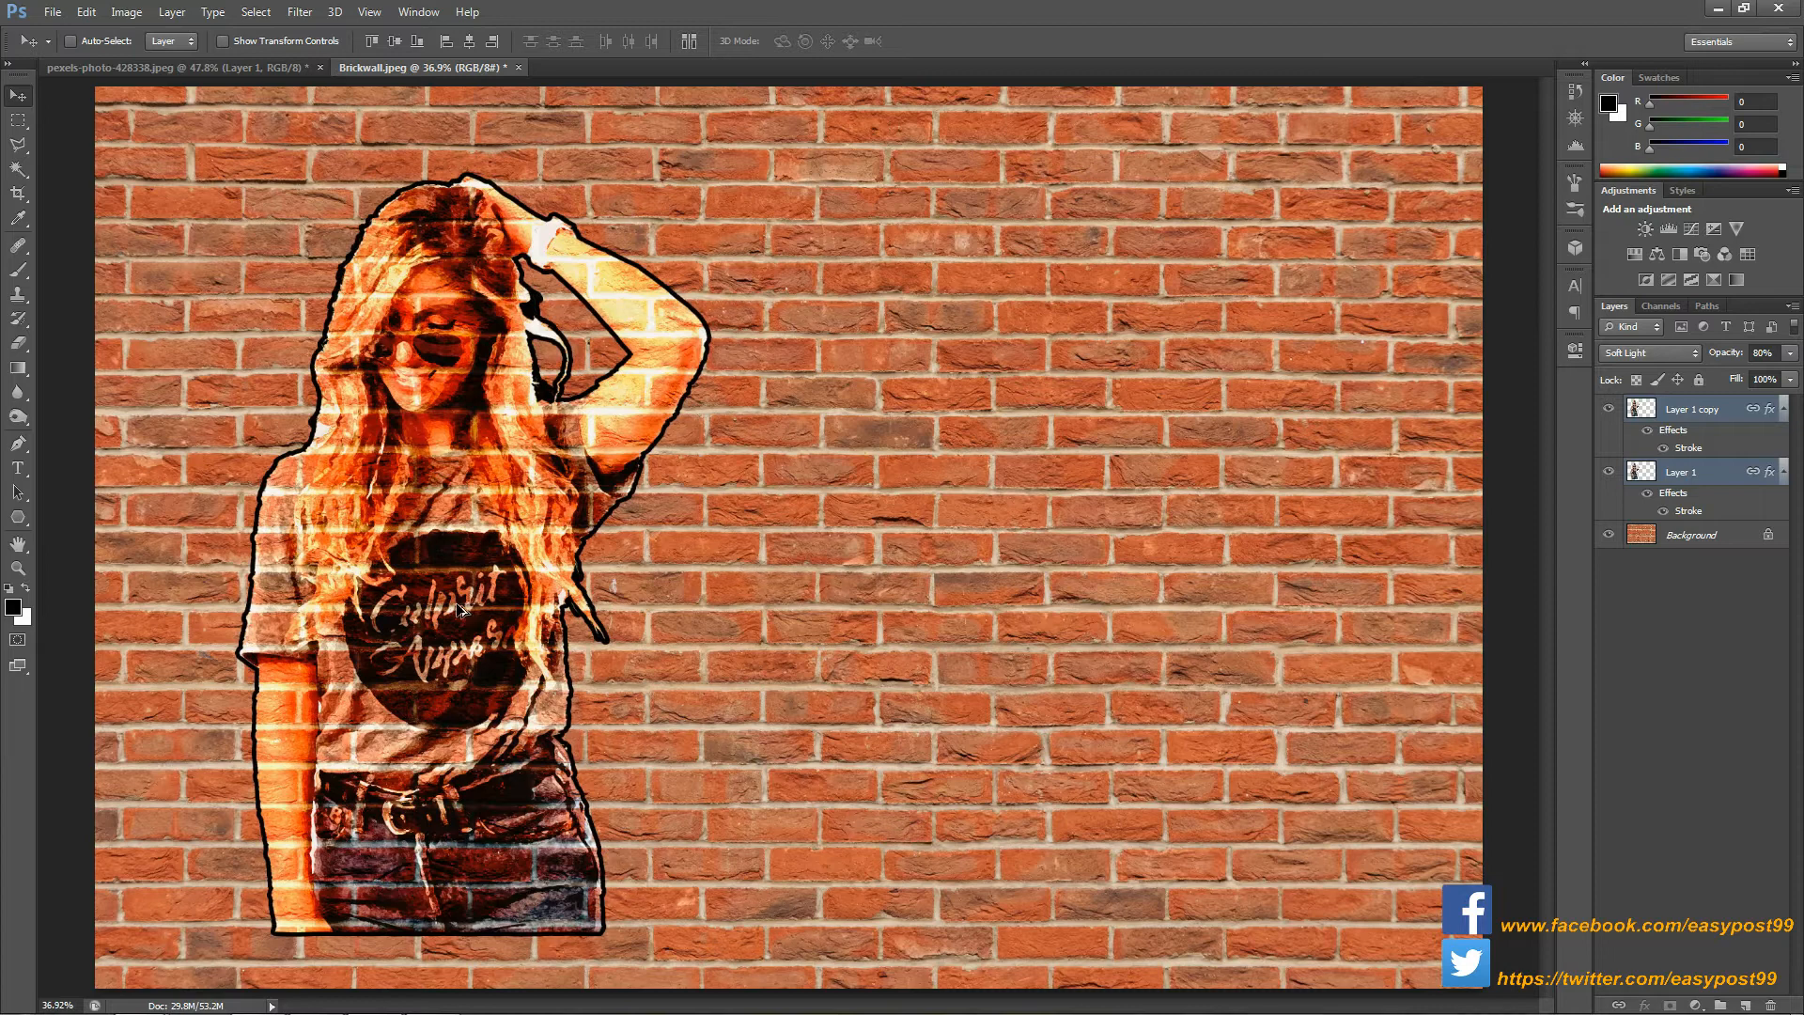
# - Stamp all visible layers into a new layer and apply a Perspective transform that stretches its left edge, to about 134.8% height
pyautogui.hotkey('ctrl', 'shift', 'alt', 'e')
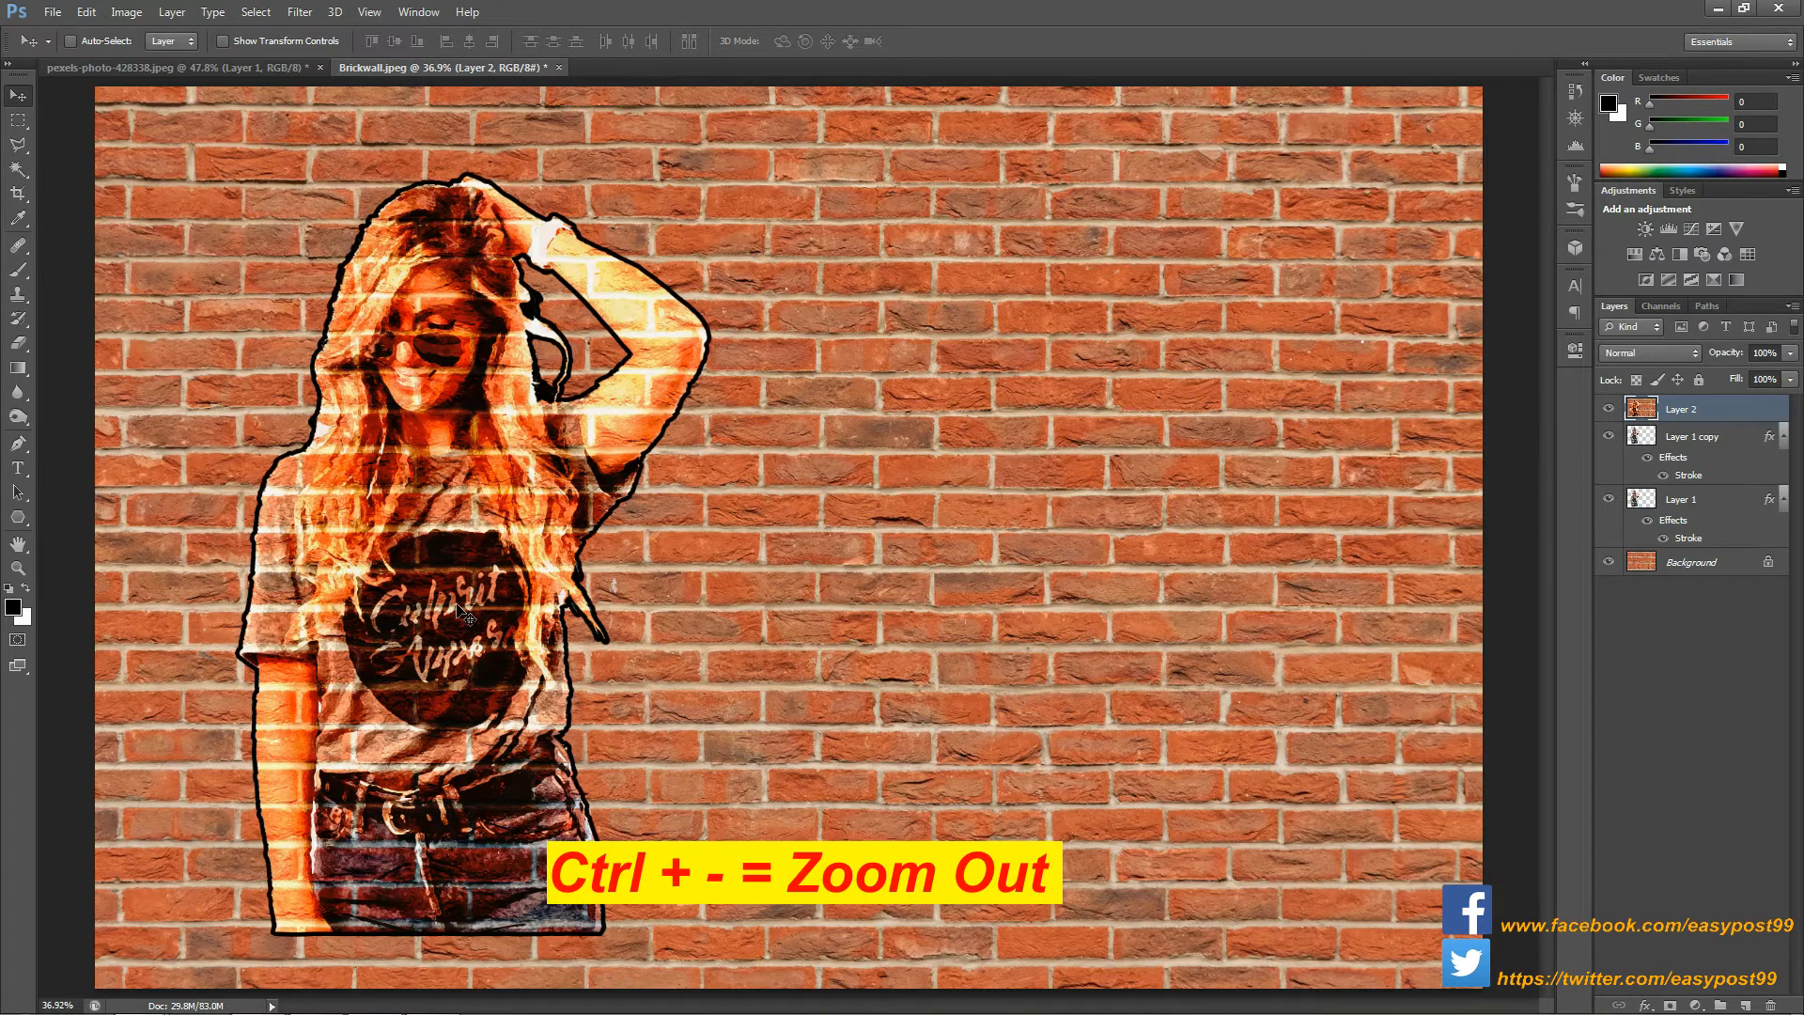
pyautogui.hotkey('ctrl', '-')
pyautogui.hotkey('ctrl', '-')
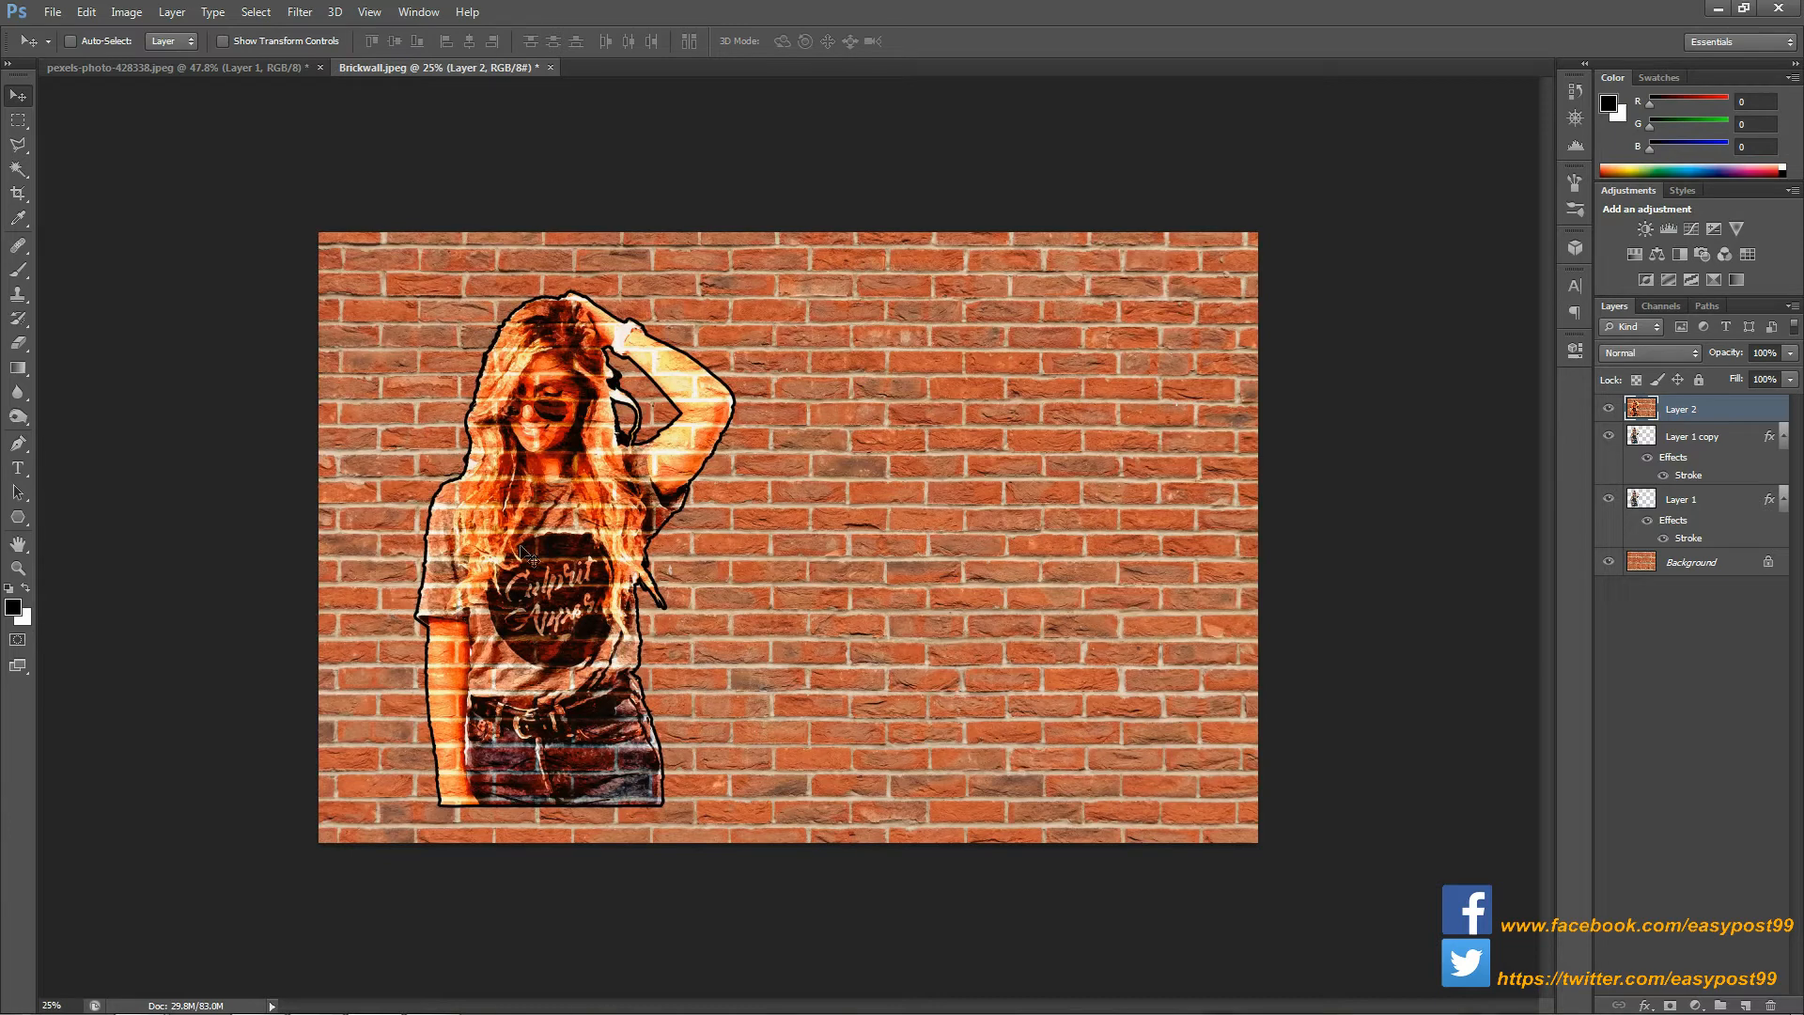
pyautogui.click(85, 13)
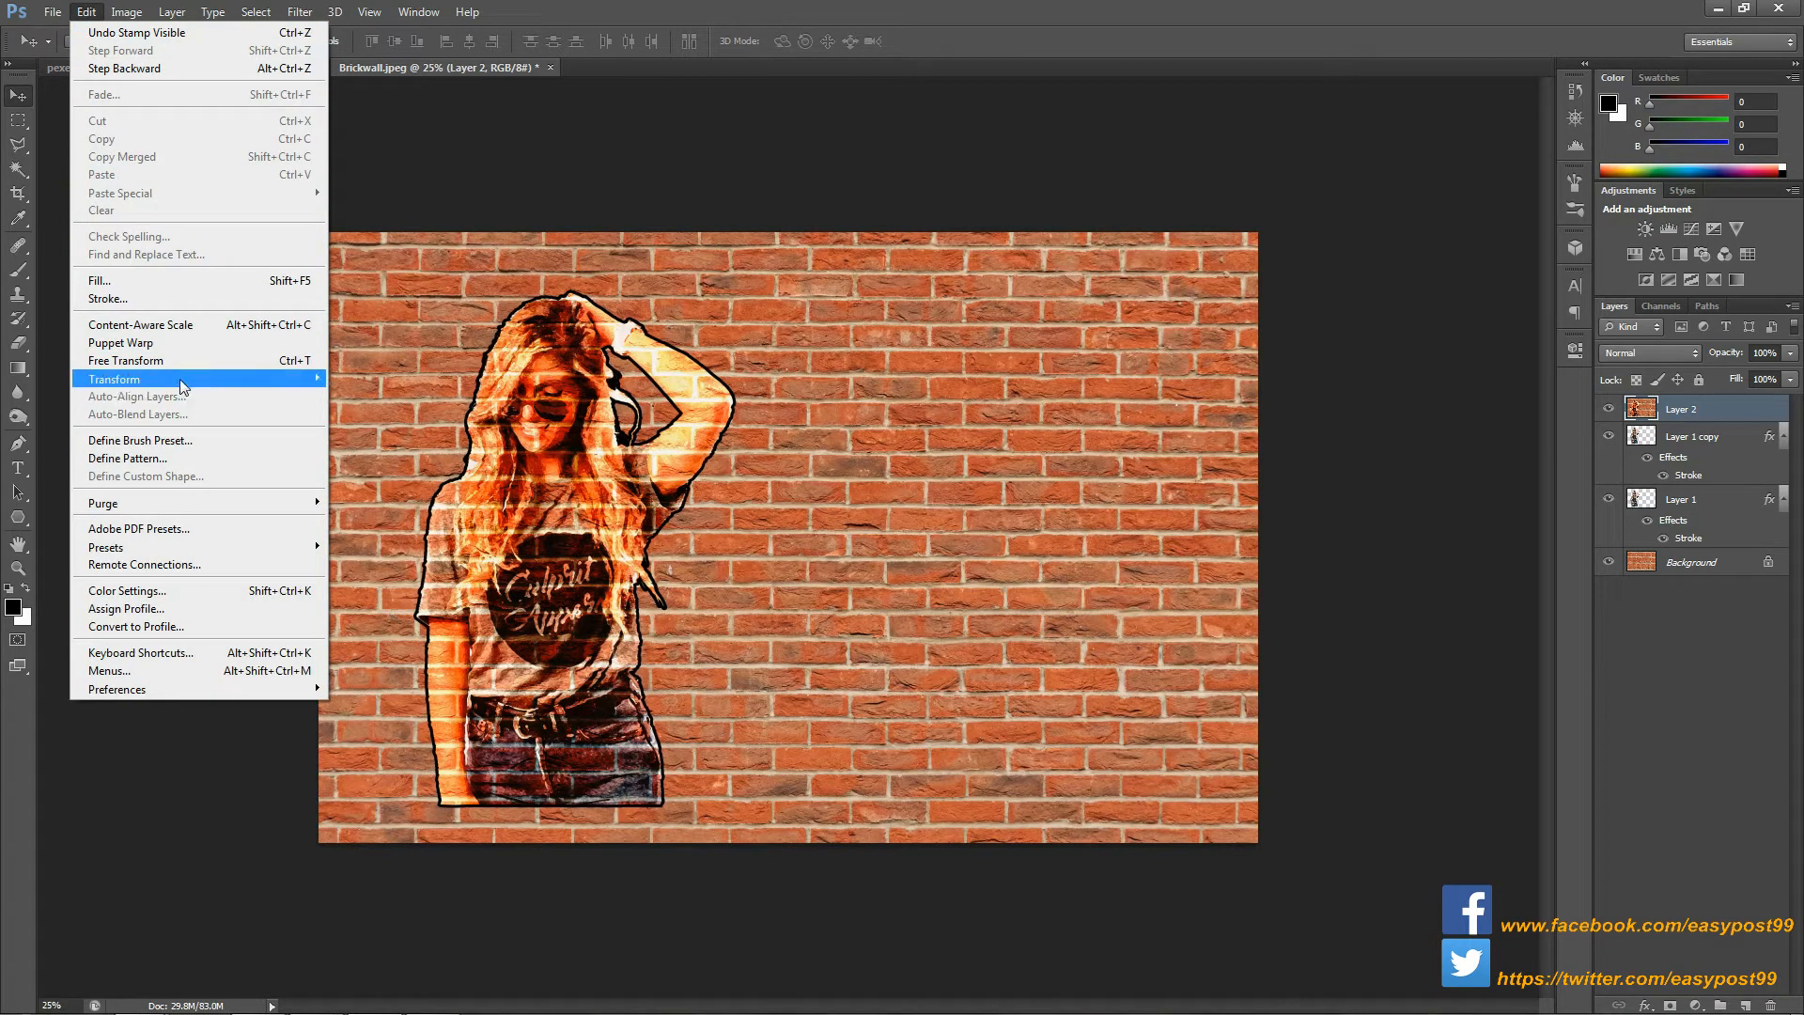
pyautogui.moveTo(178, 378)
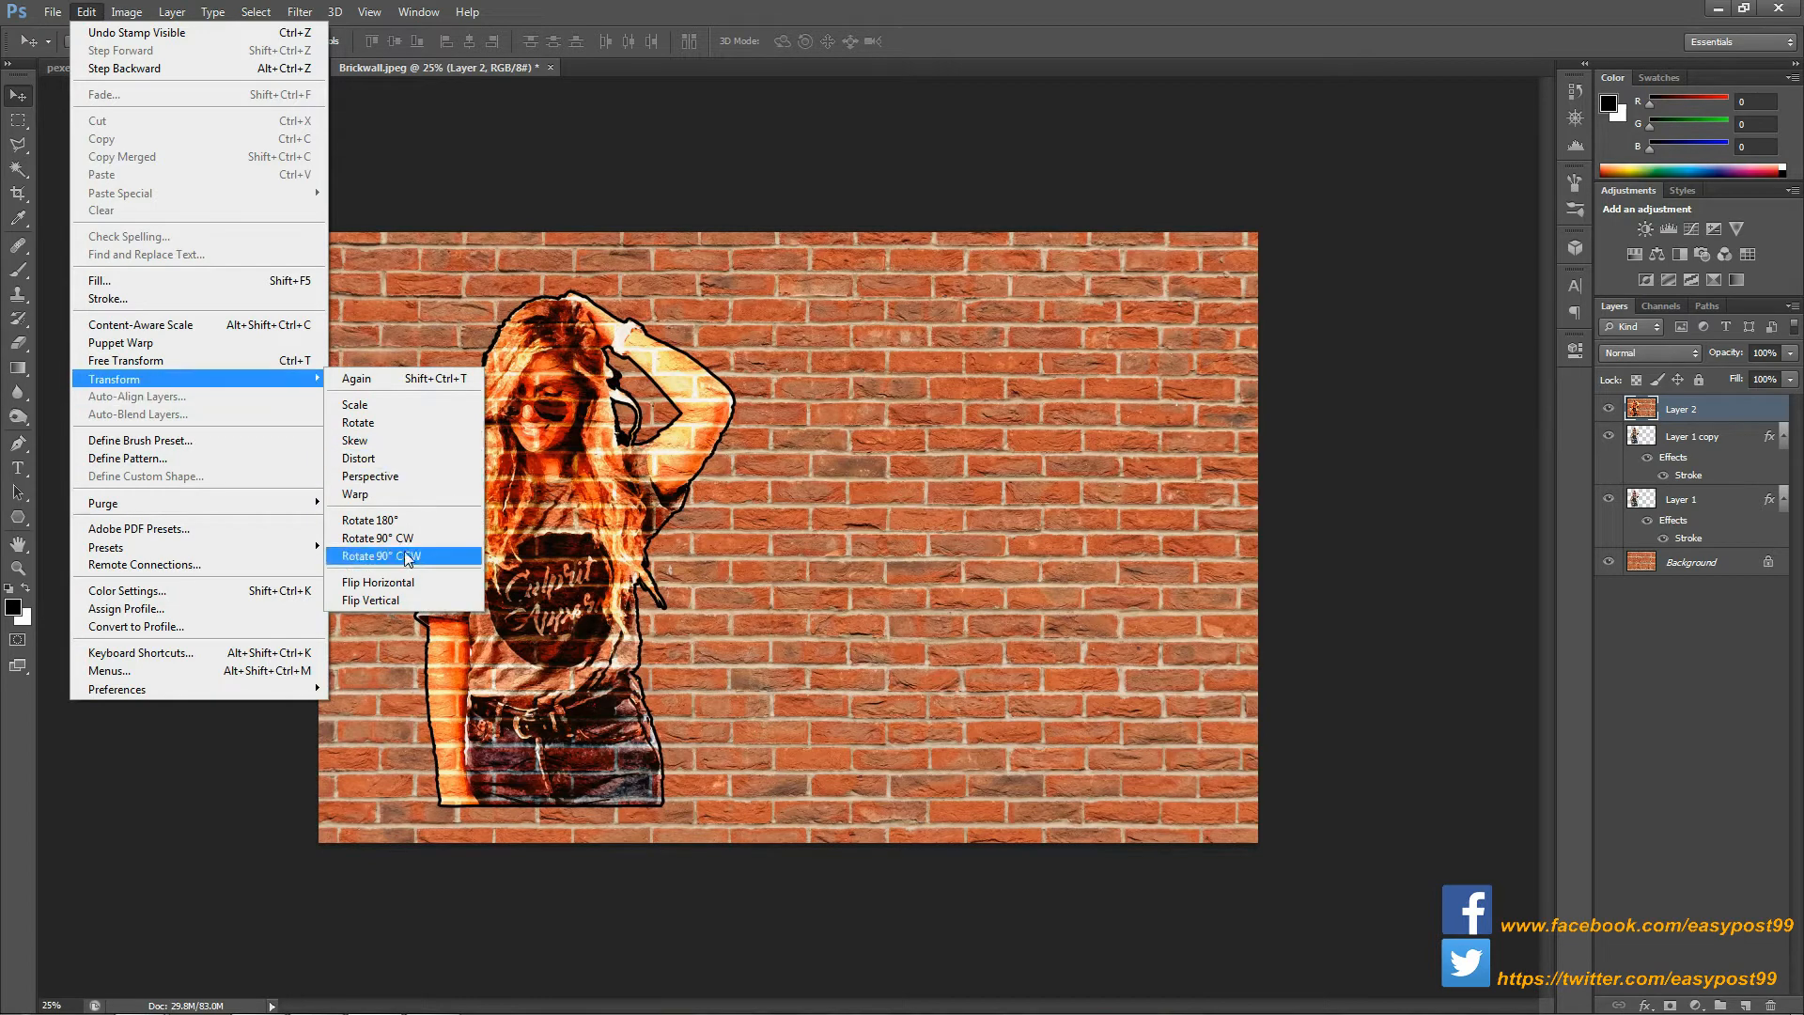
pyautogui.click(391, 477)
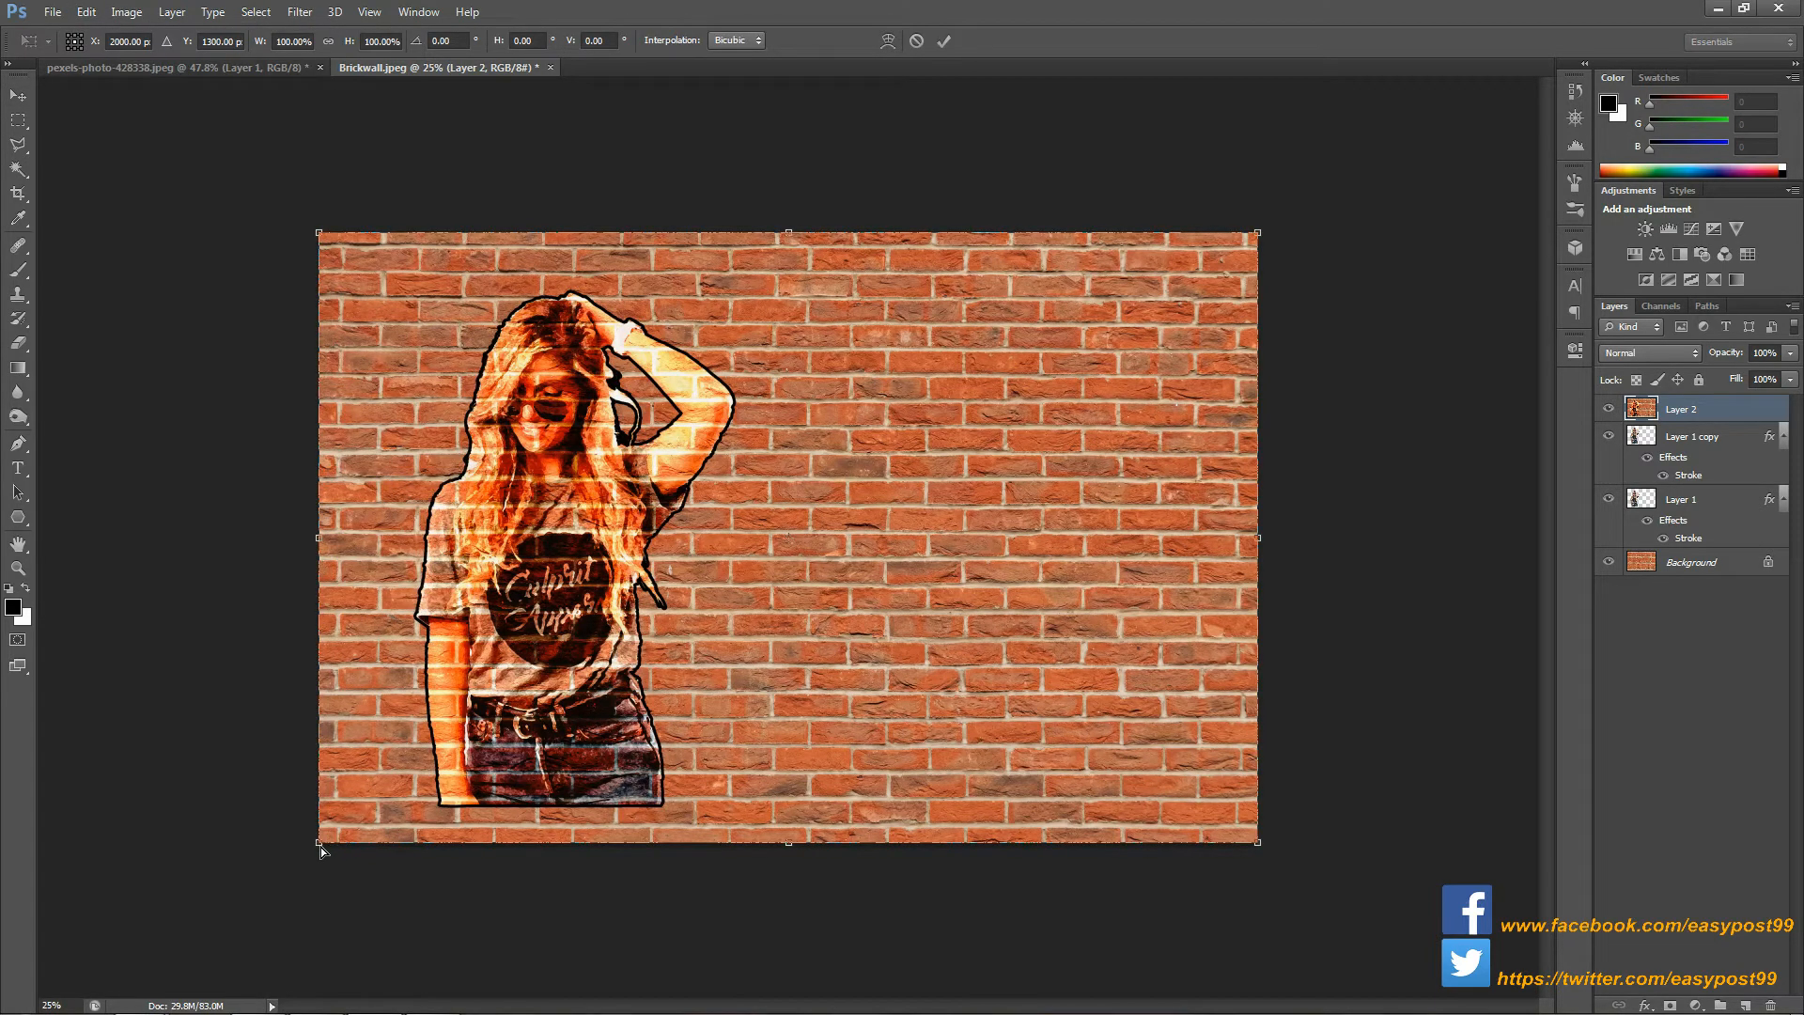
pyautogui.moveTo(320, 850); pyautogui.dragTo(327, 957)
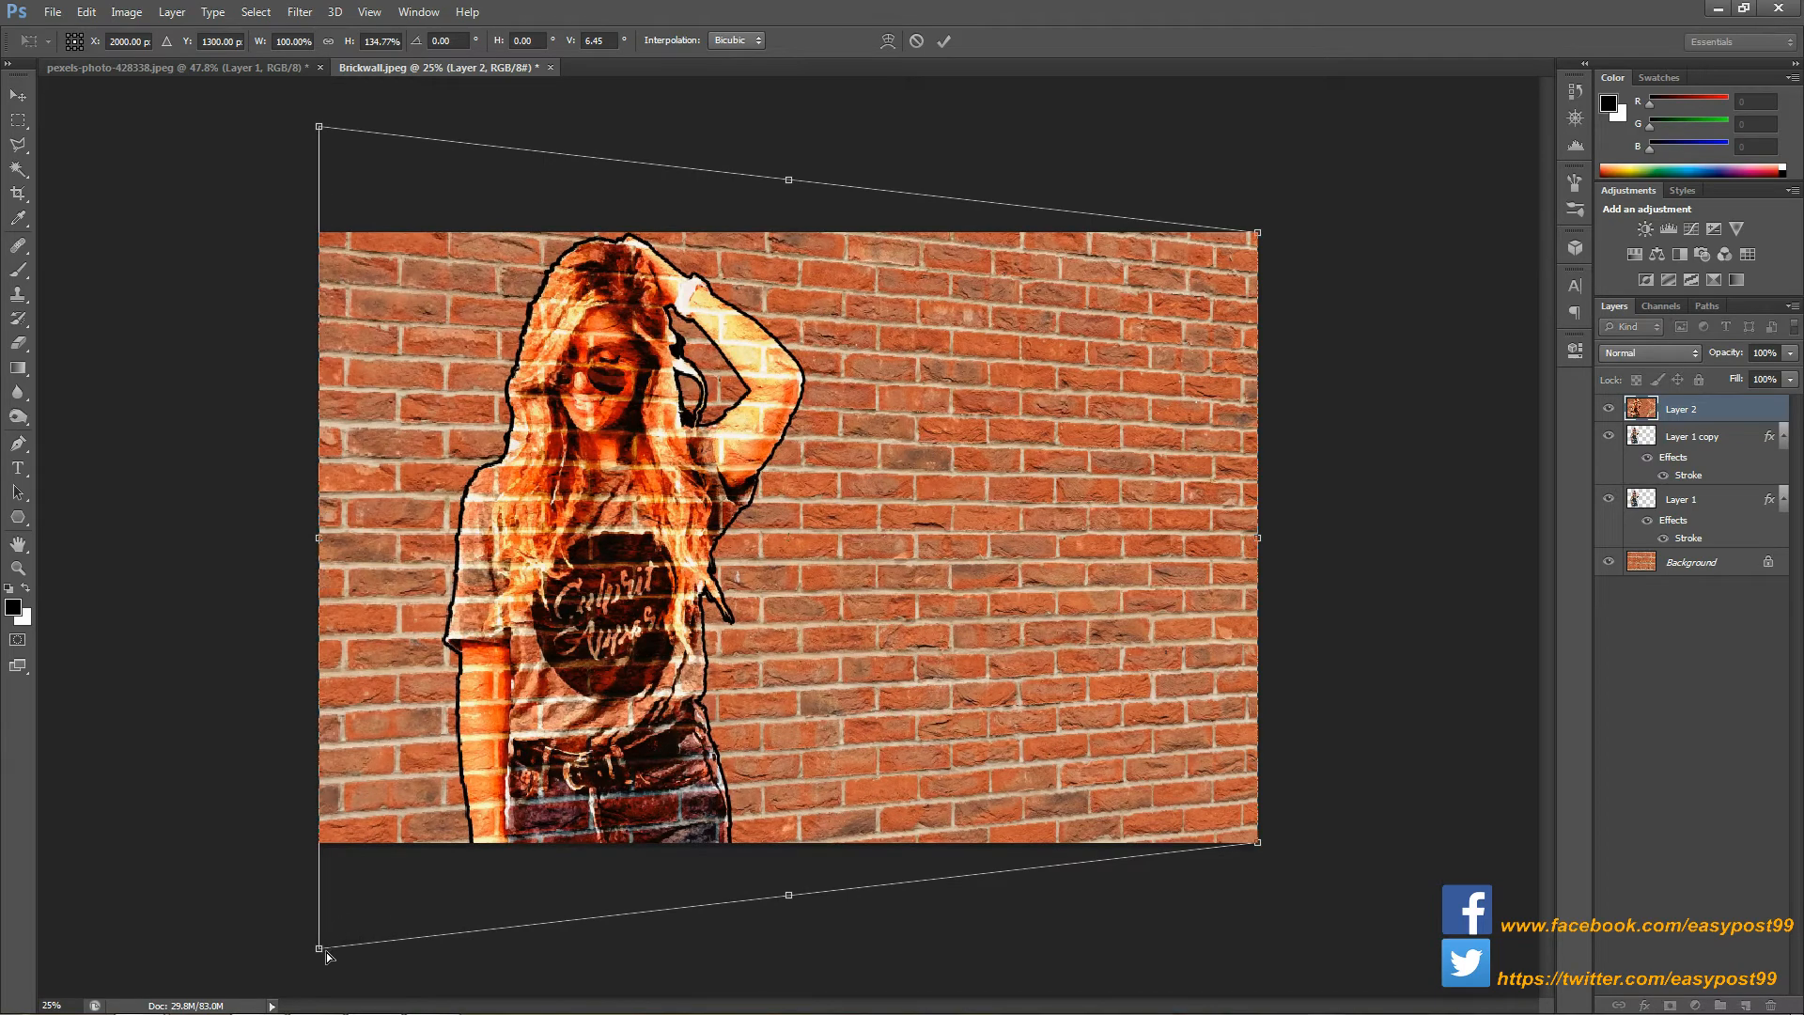
pyautogui.click(943, 41)
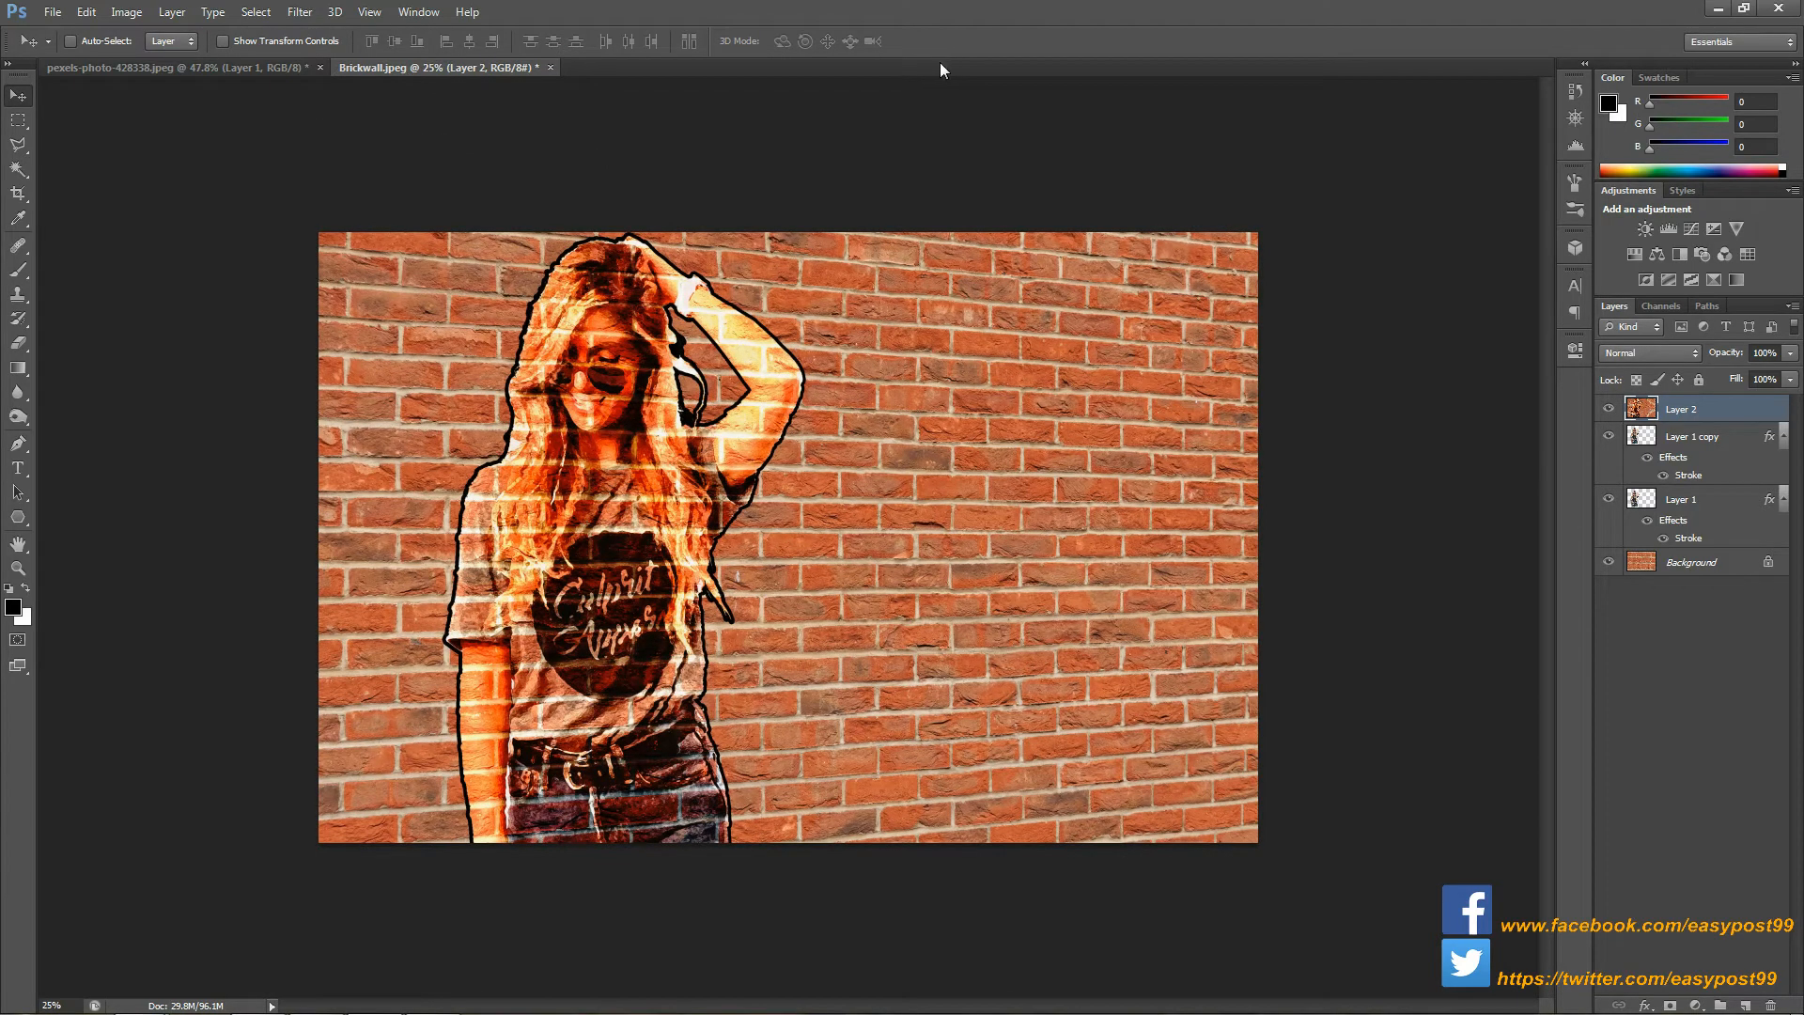
# - On a new layer, draw a reversed black Foreground to Transparent linear gradient from the middle of the wall to its right edge
pyautogui.click(1745, 1004)
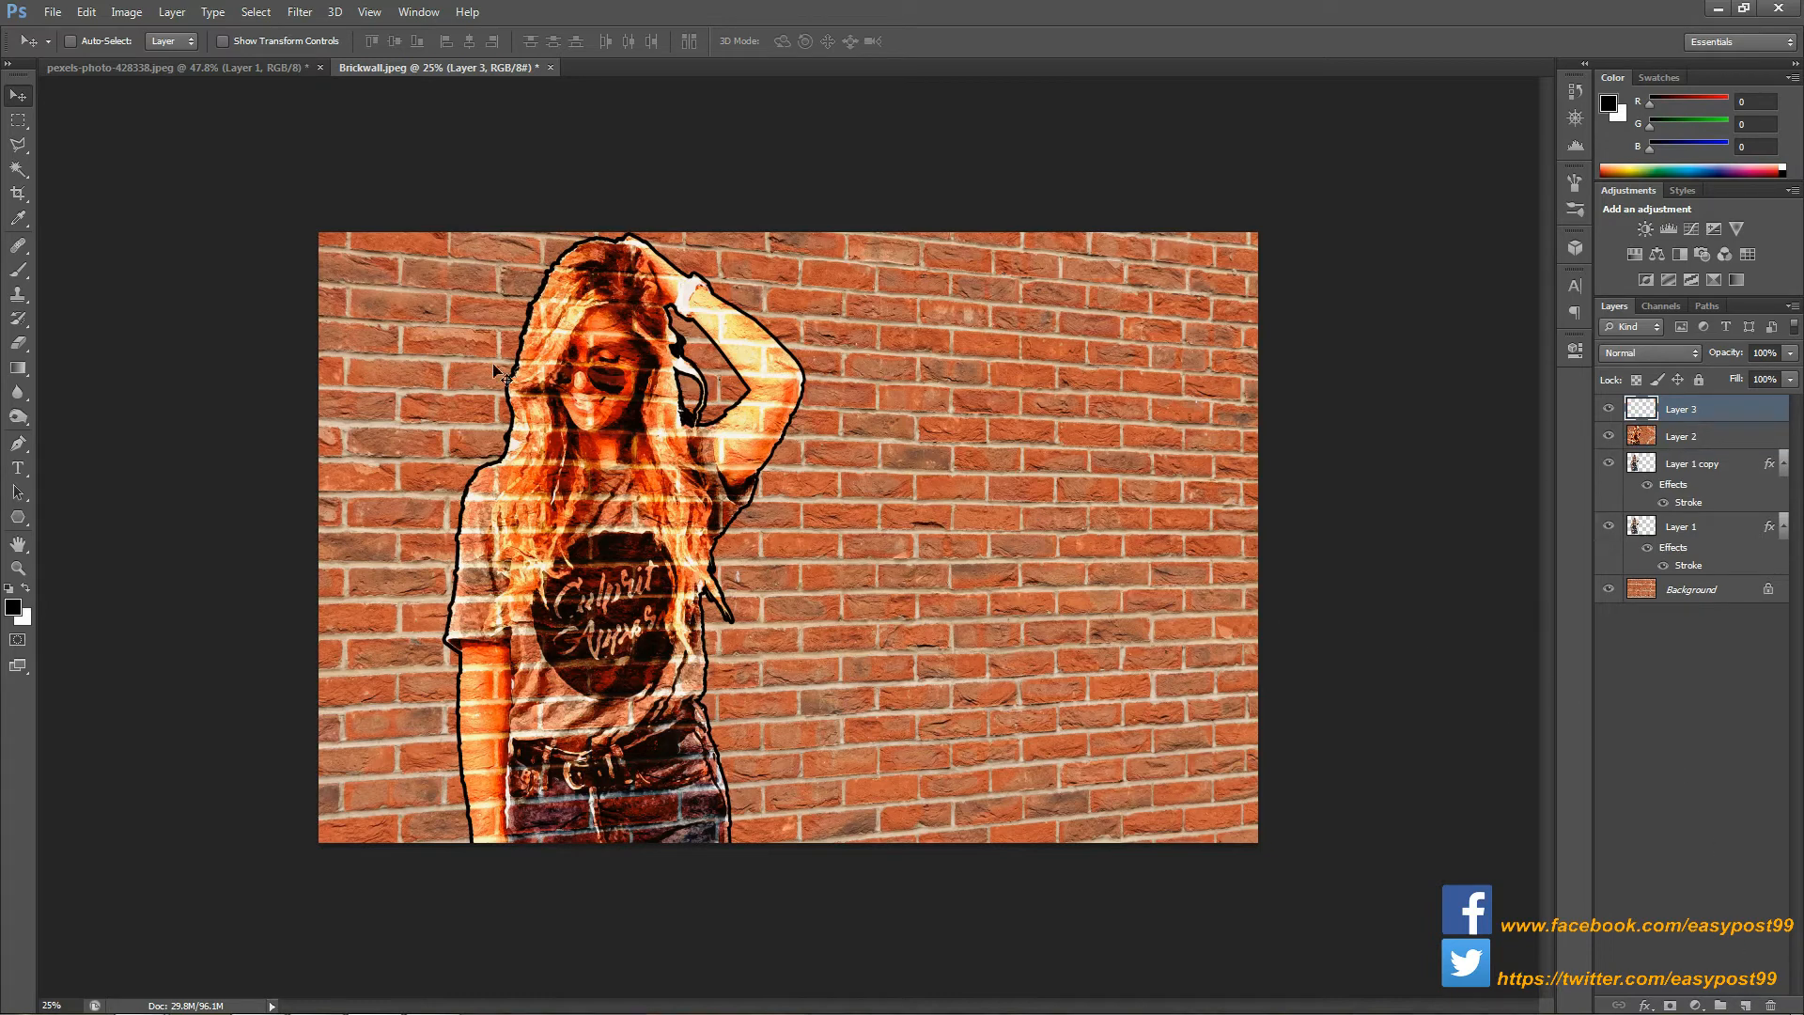
pyautogui.click(17, 369)
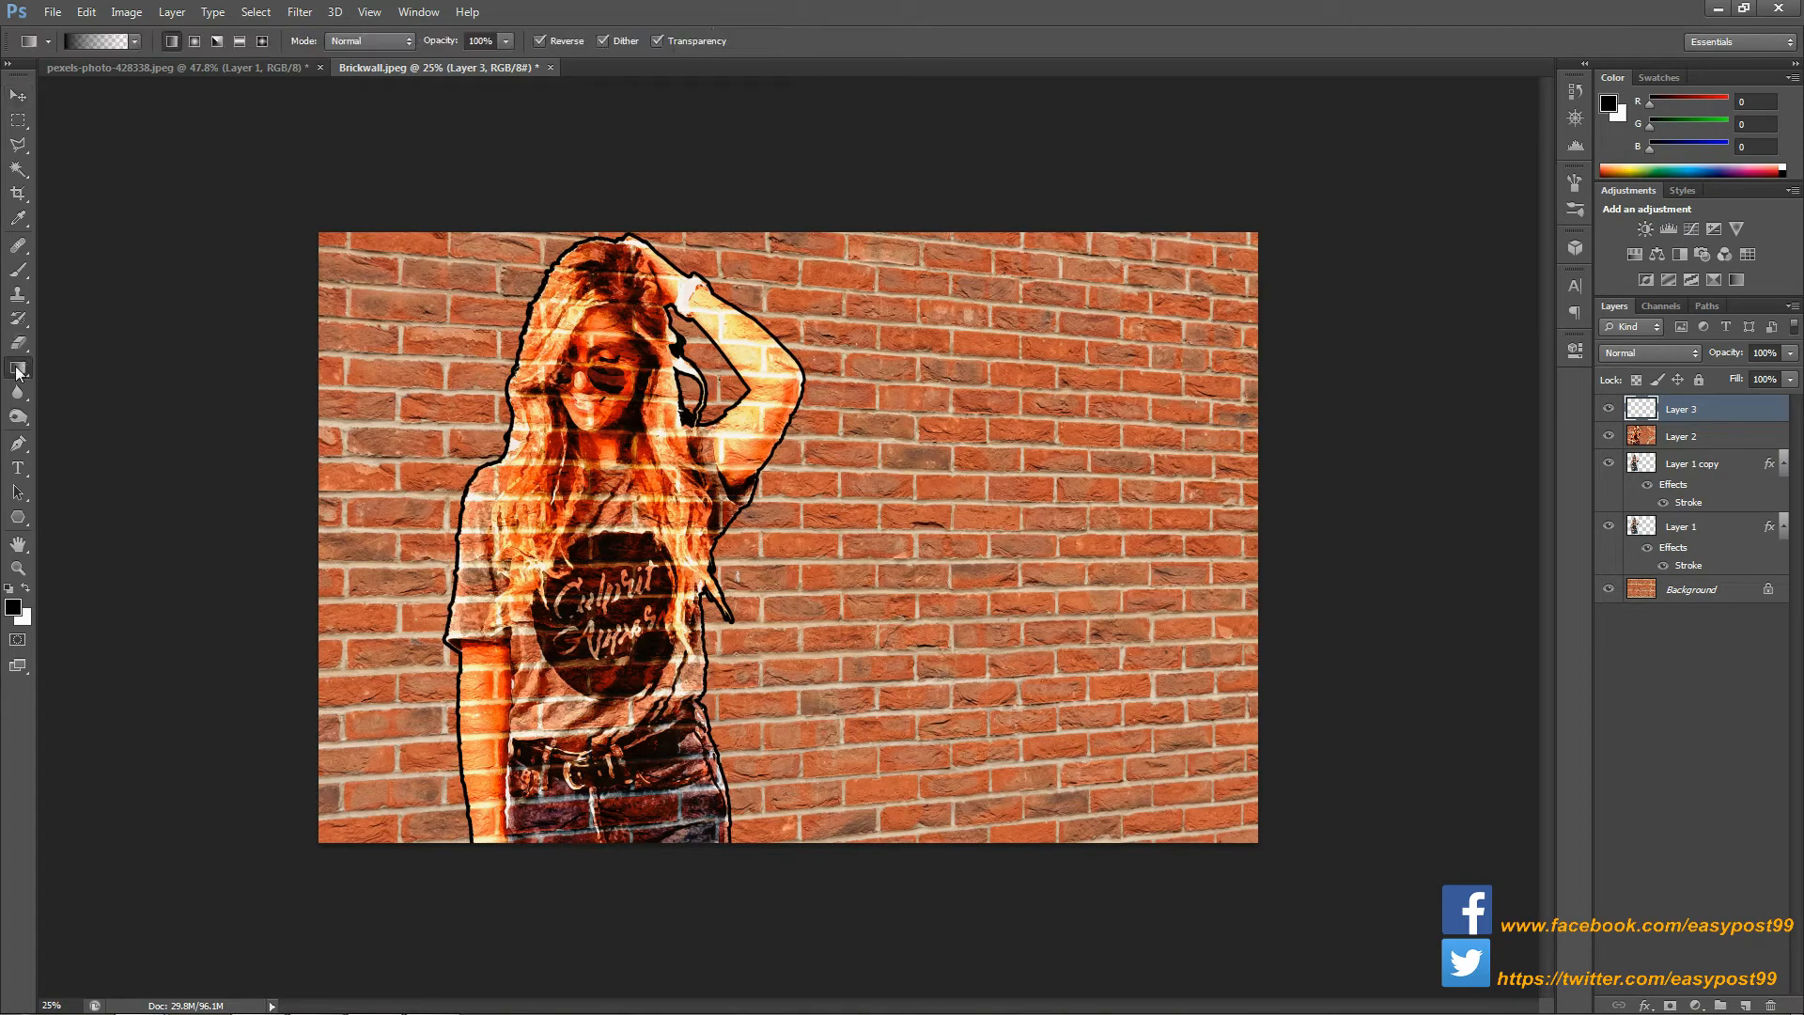
pyautogui.click(99, 43)
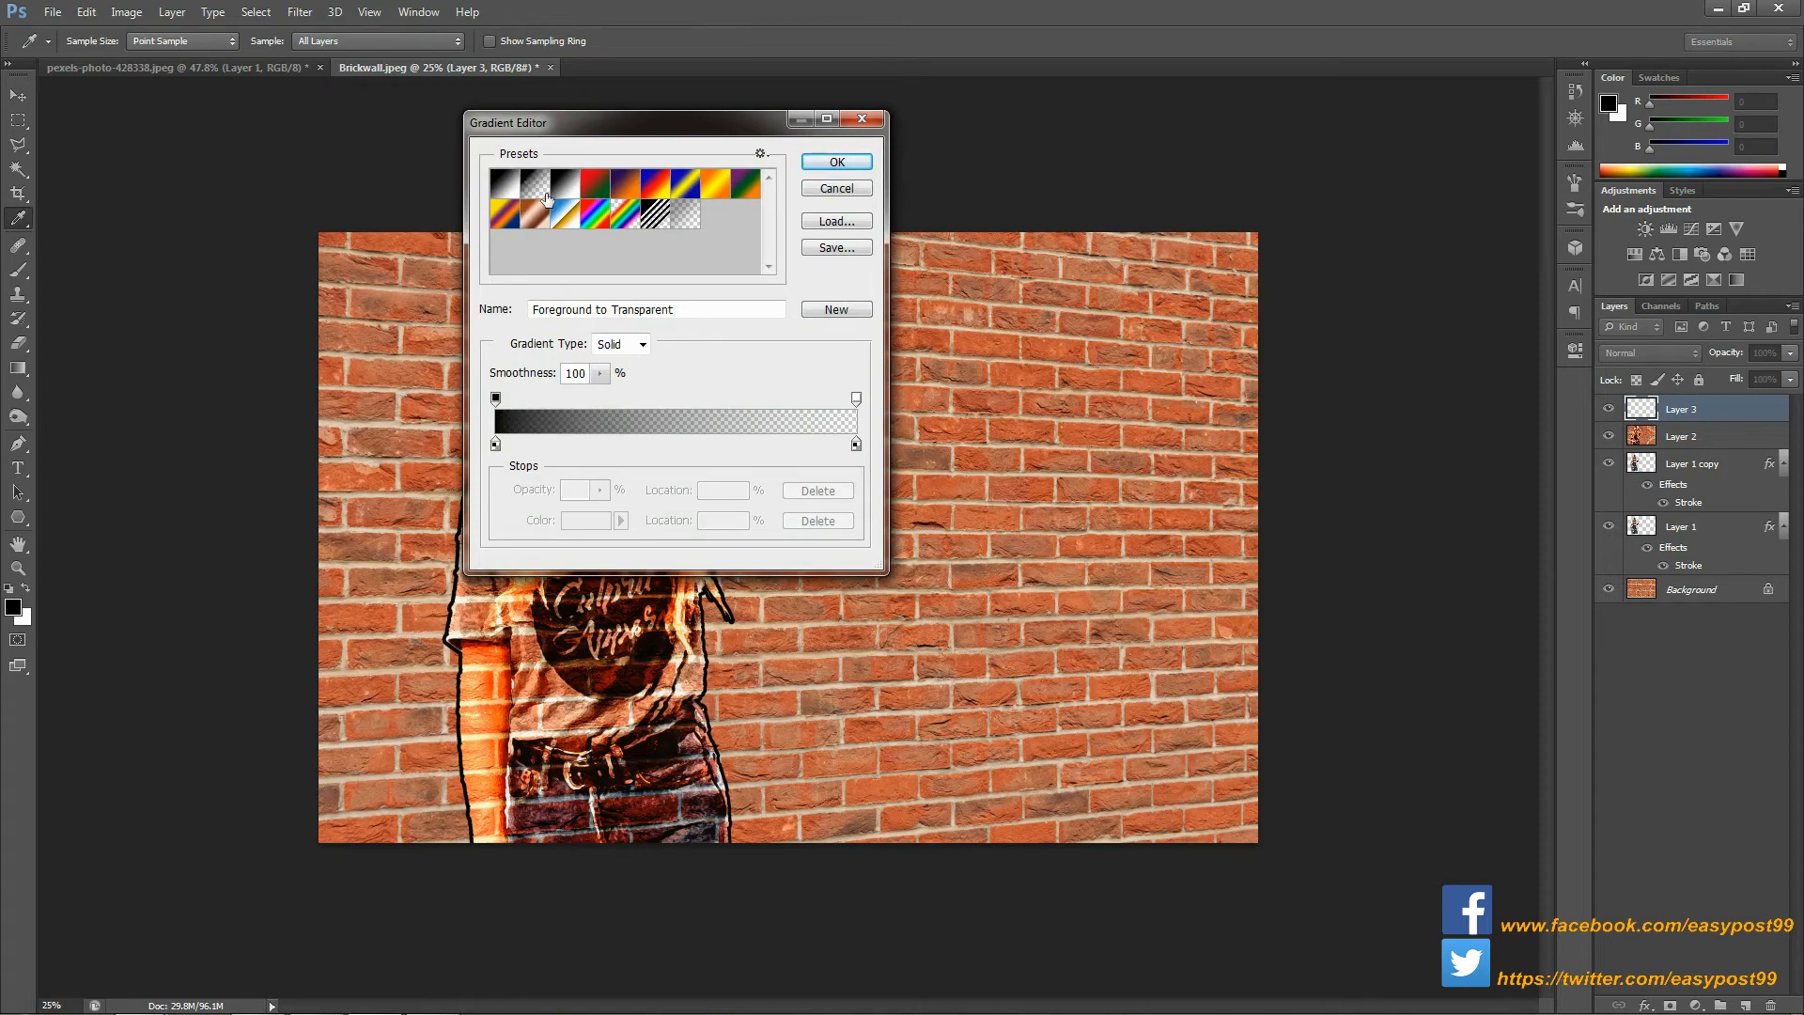
pyautogui.click(836, 161)
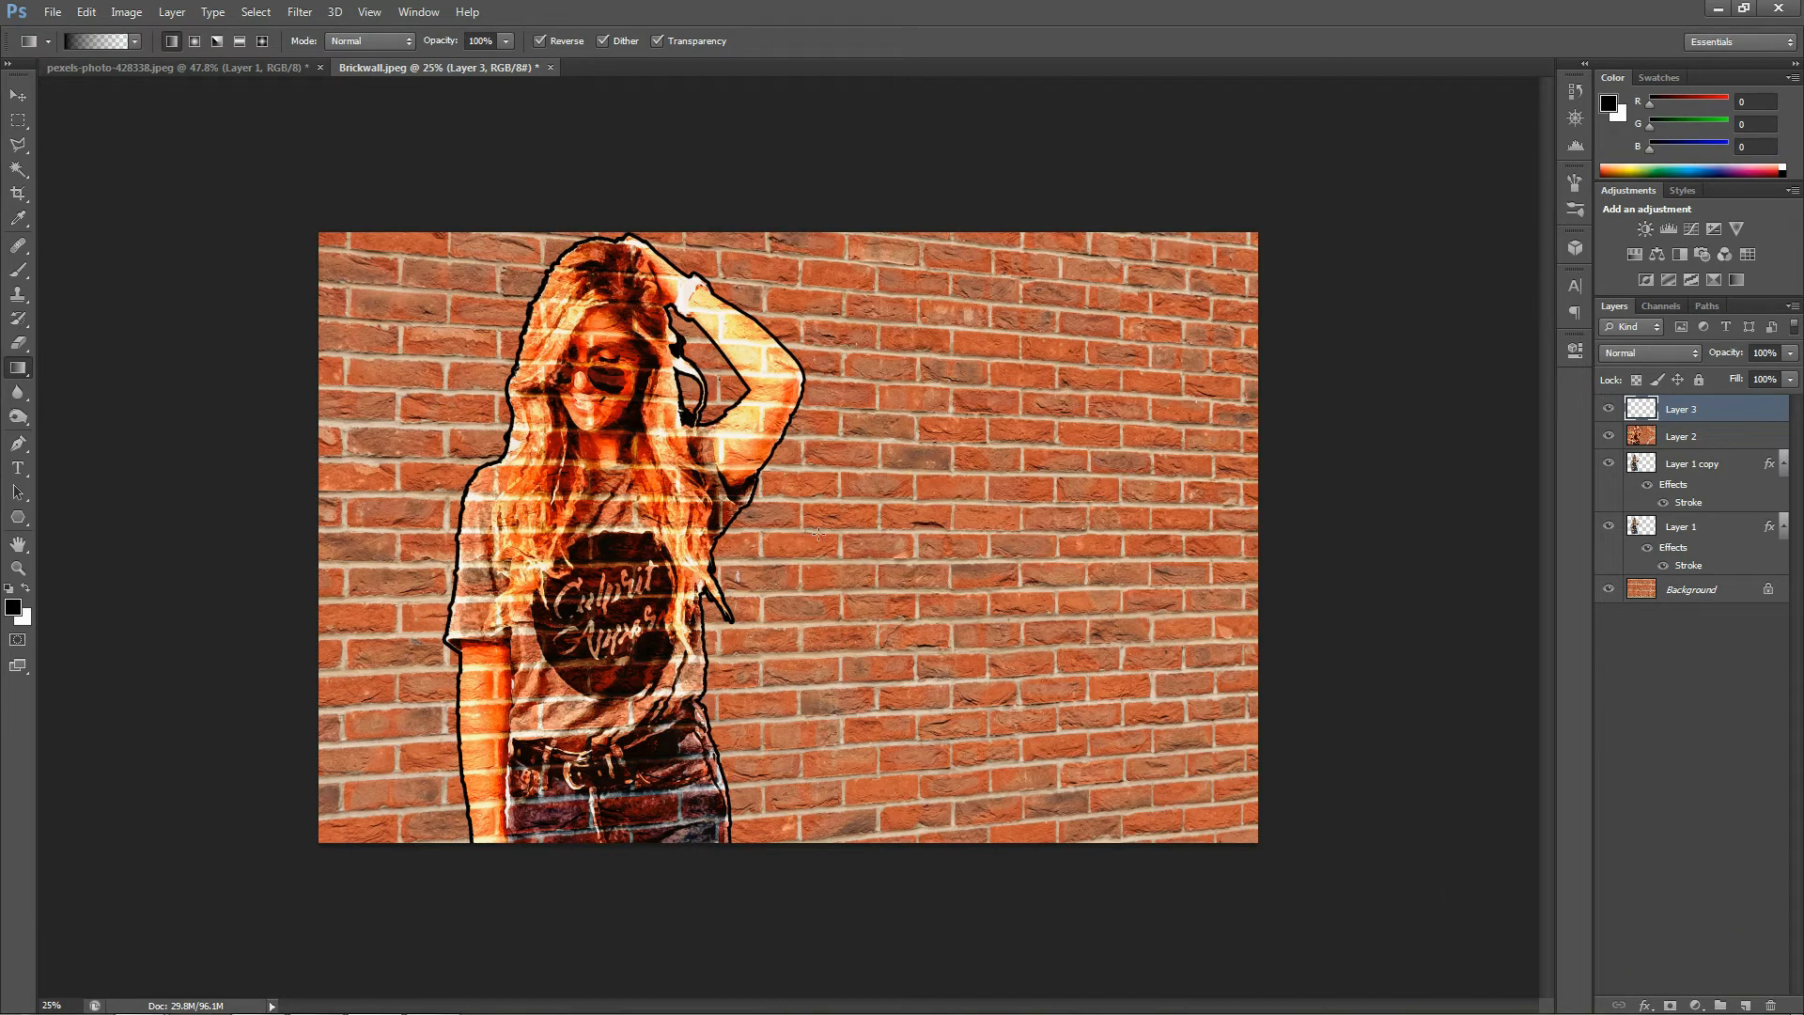
pyautogui.moveTo(818, 533); pyautogui.dragTo(1248, 535)
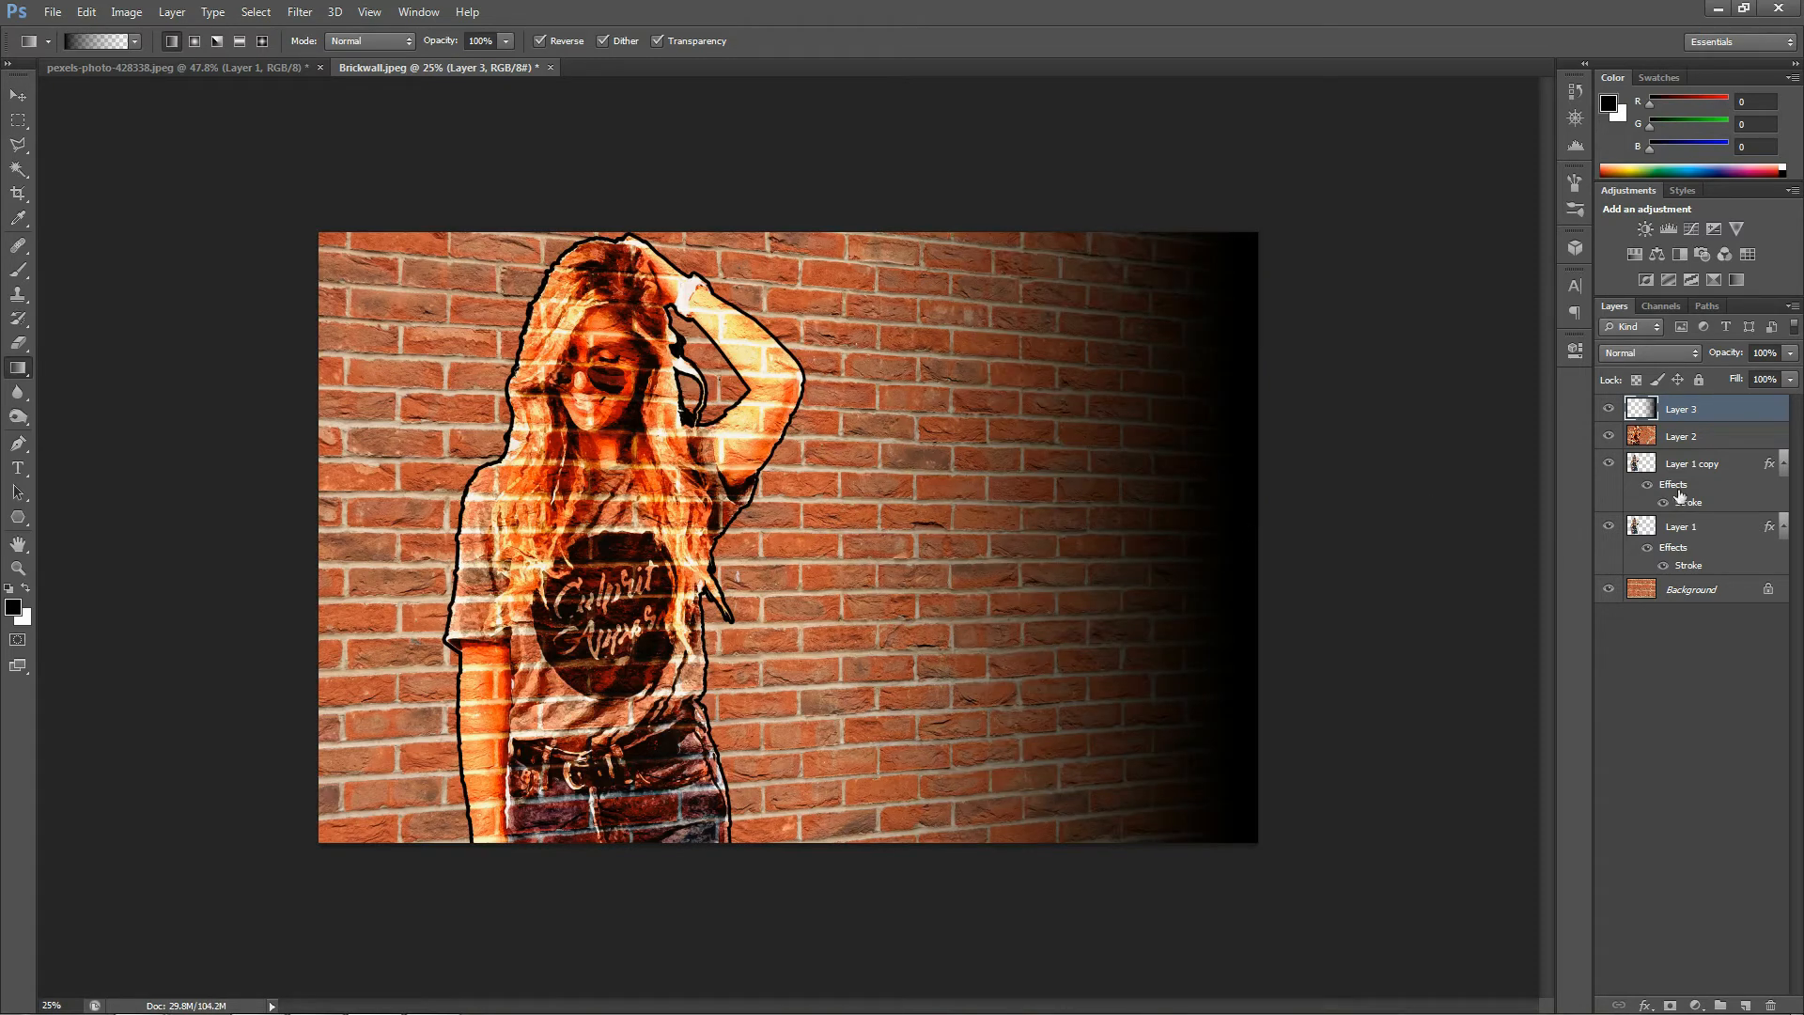
# - Set the gradient layer's opacity to 80% and view the composite in full screen mode
pyautogui.click(1764, 353)
pyautogui.write('80')
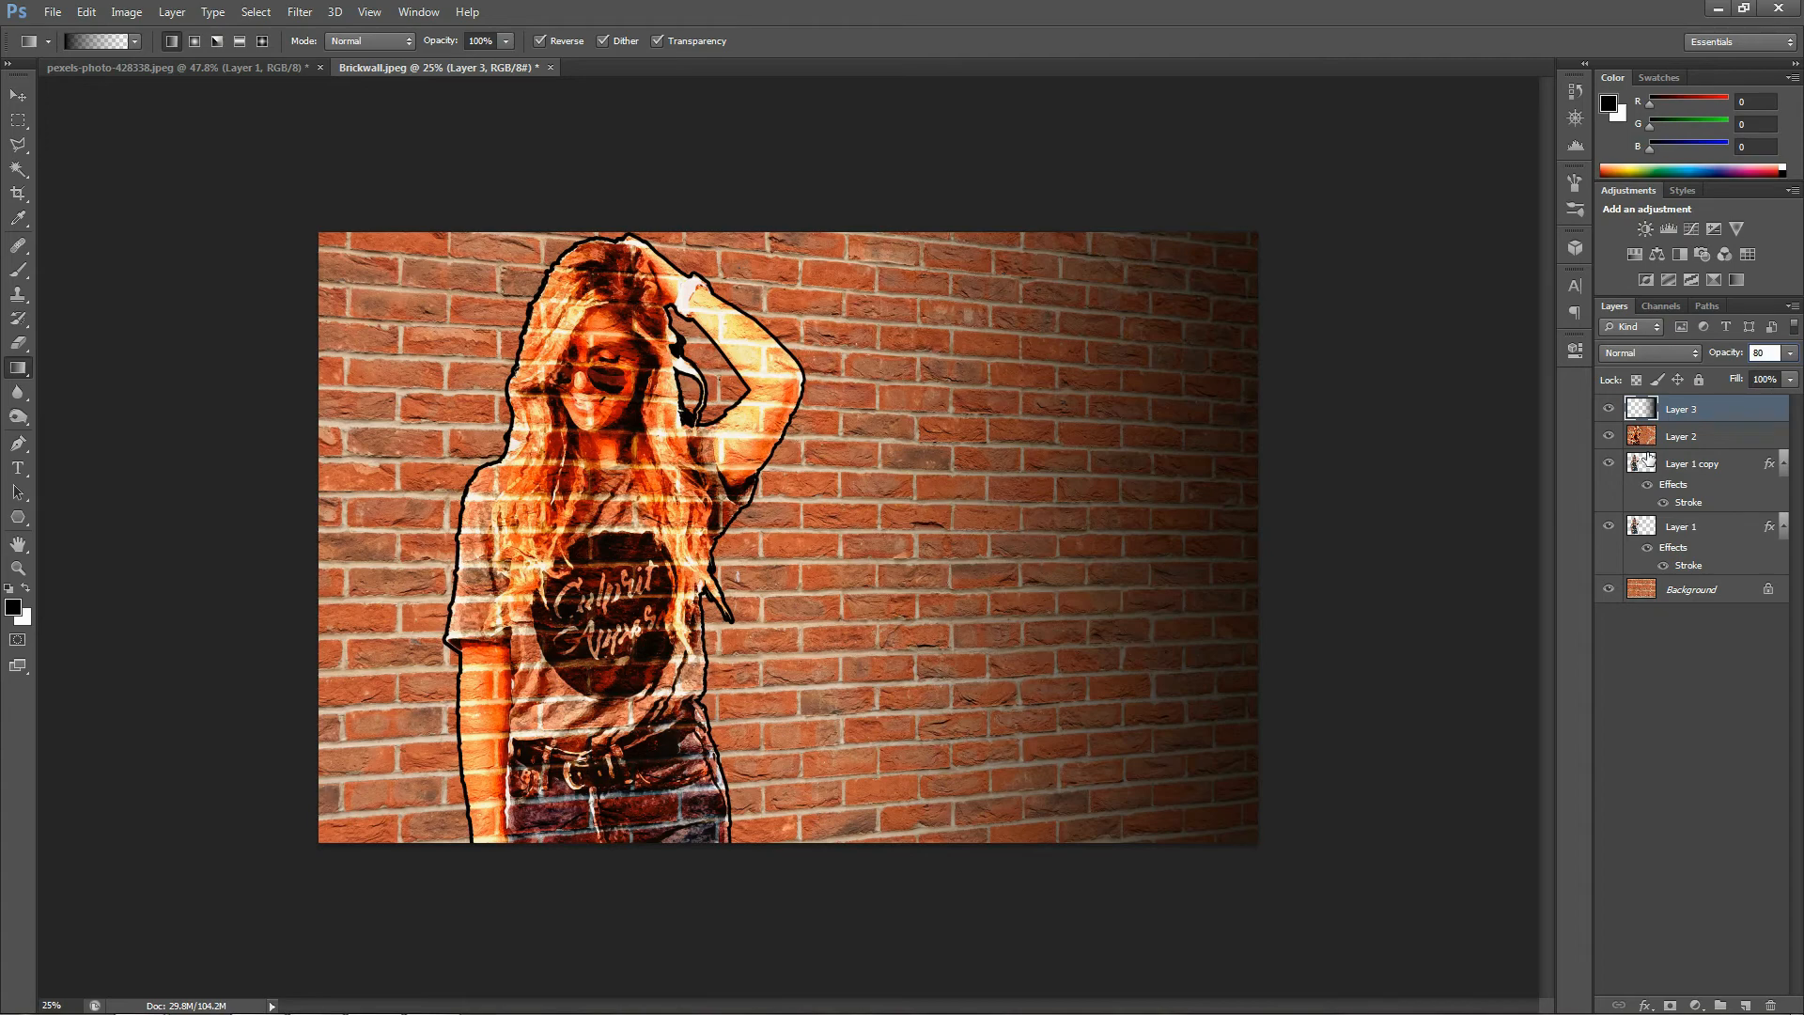
pyautogui.press('Return')
pyautogui.hotkey('ctrl', '0')
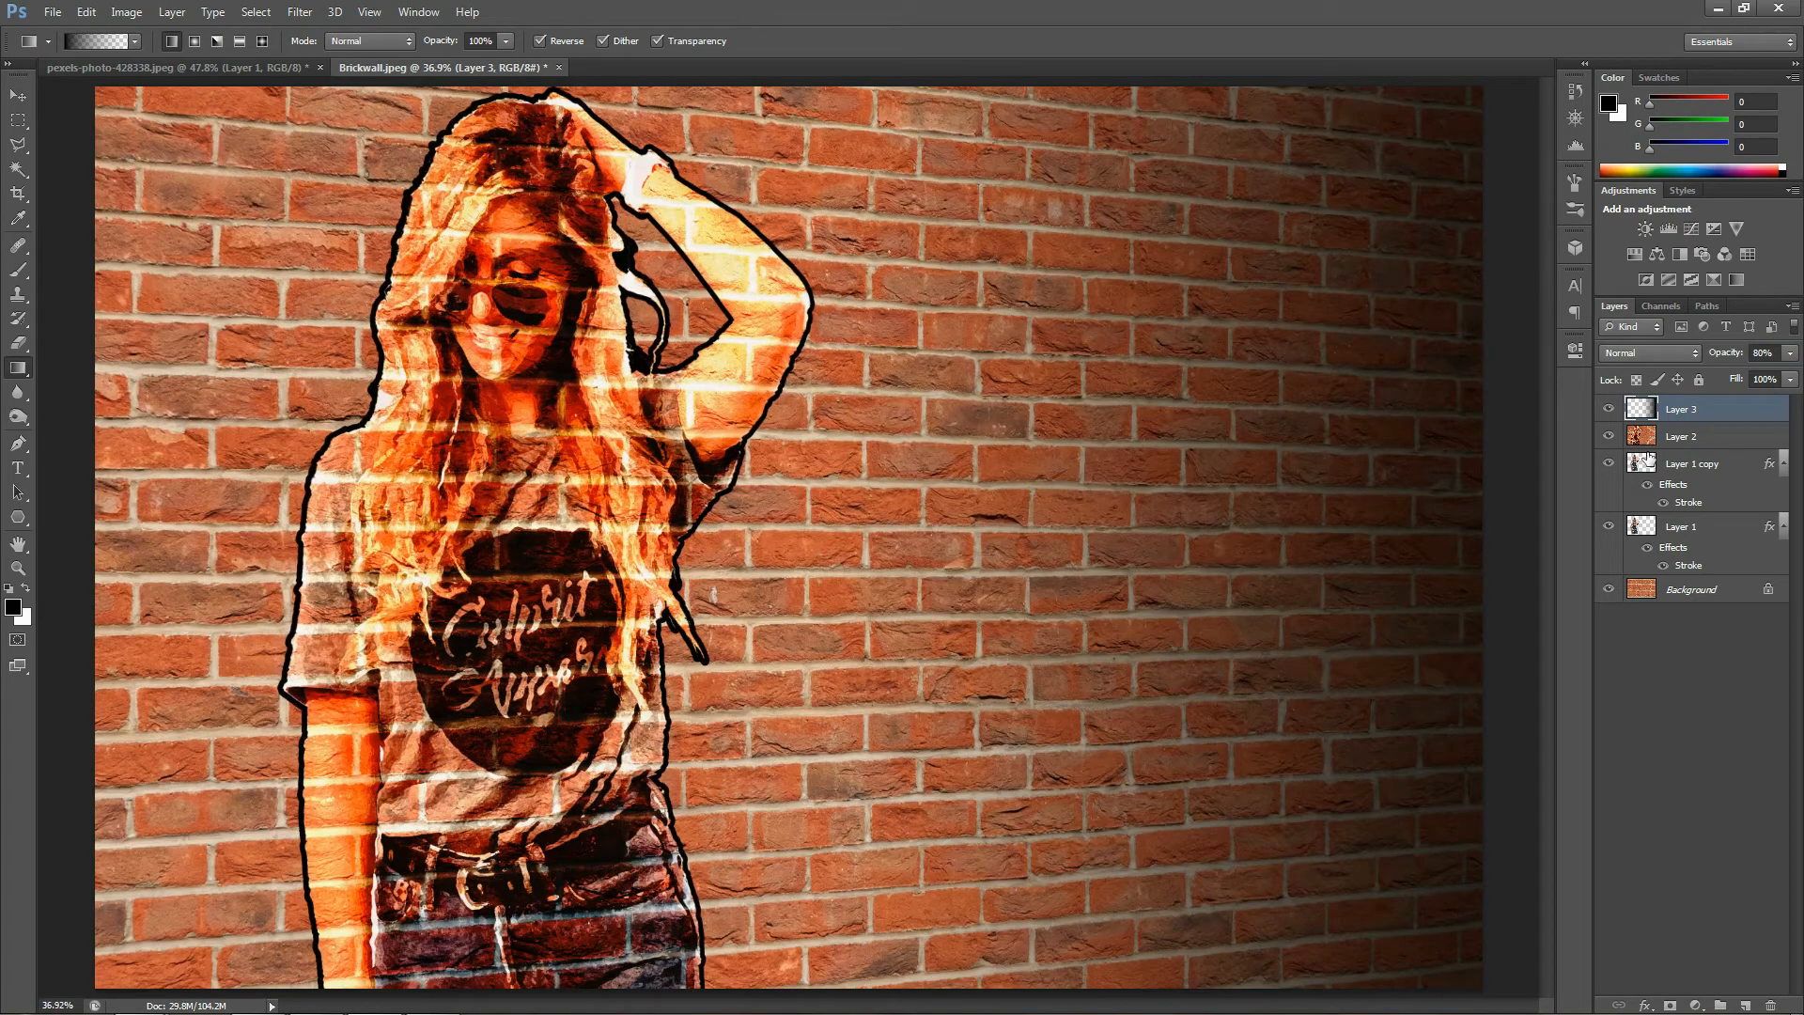
pyautogui.press('f')
pyautogui.press('f')
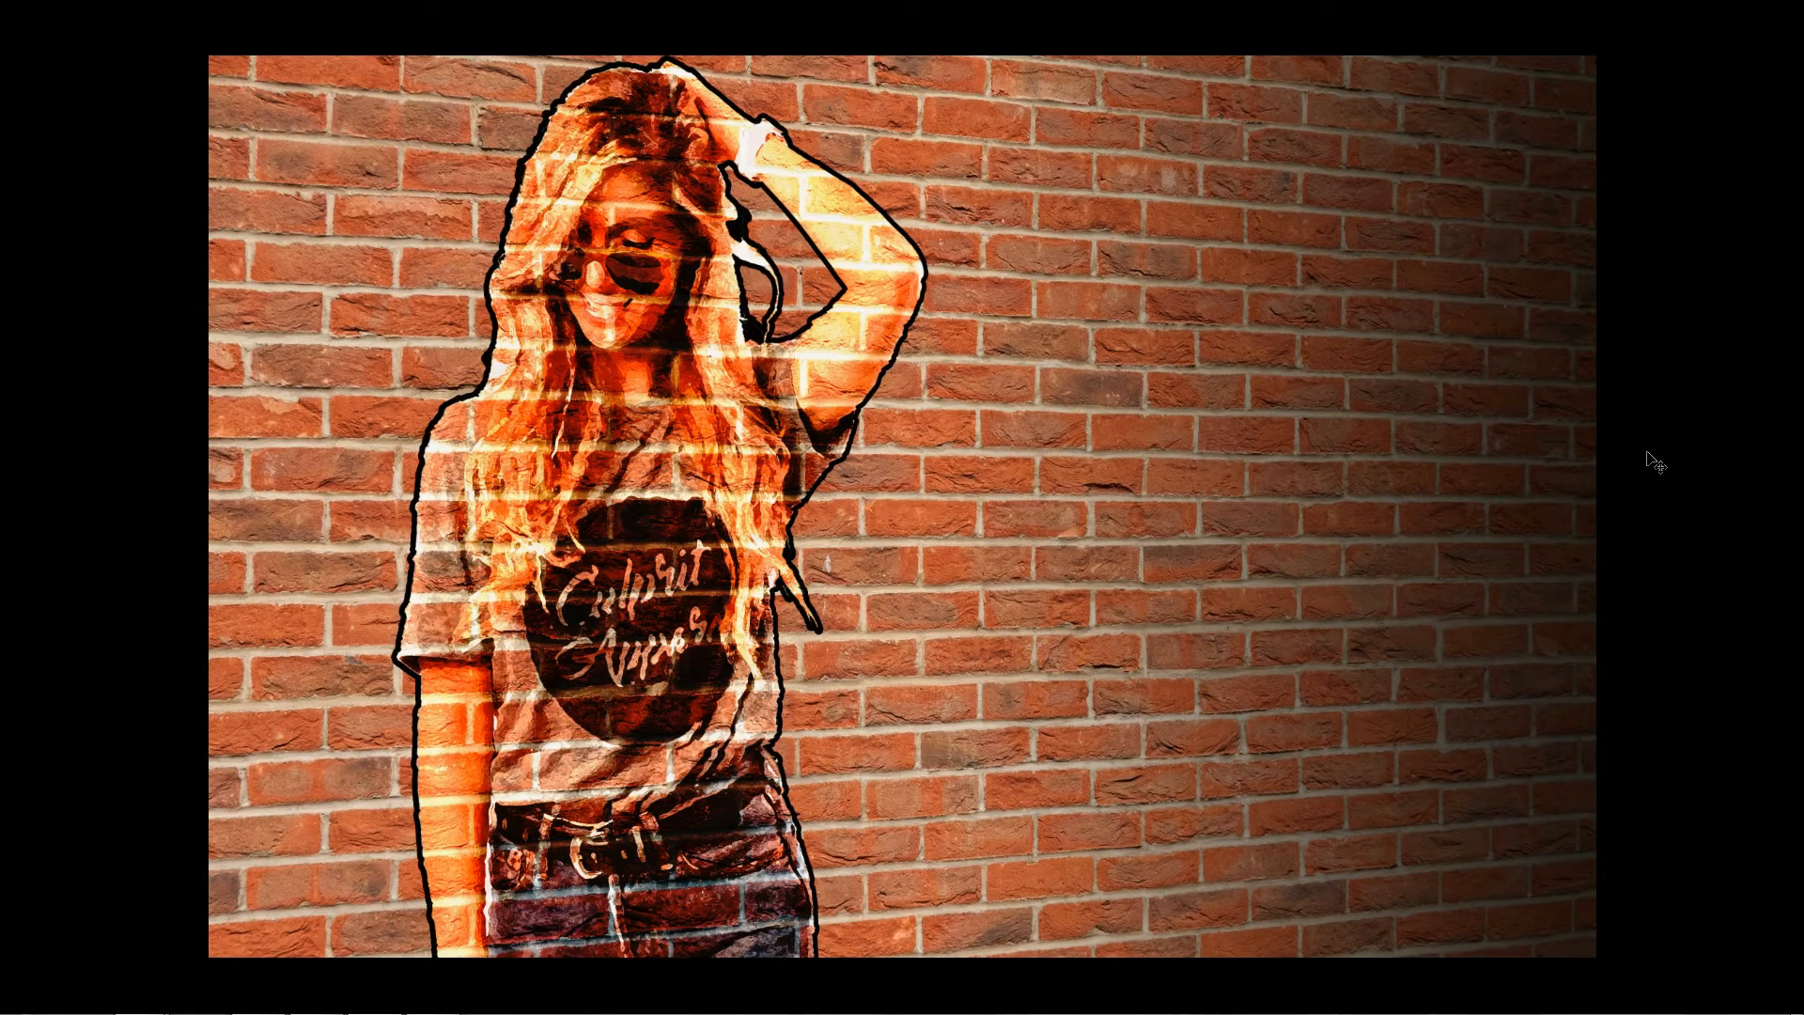